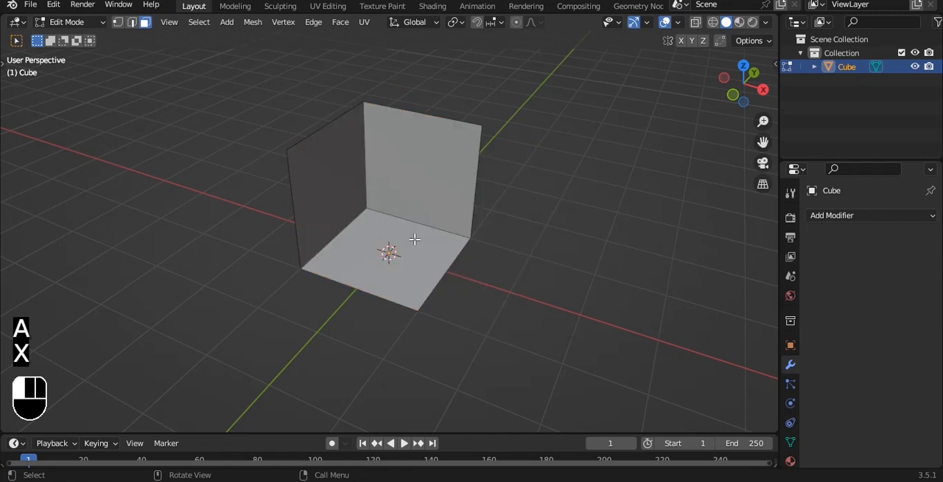
- Separate the floor face into its own object and set the wall object's origin to its geometry
key(p)
click(515, 204)
key(Tab)
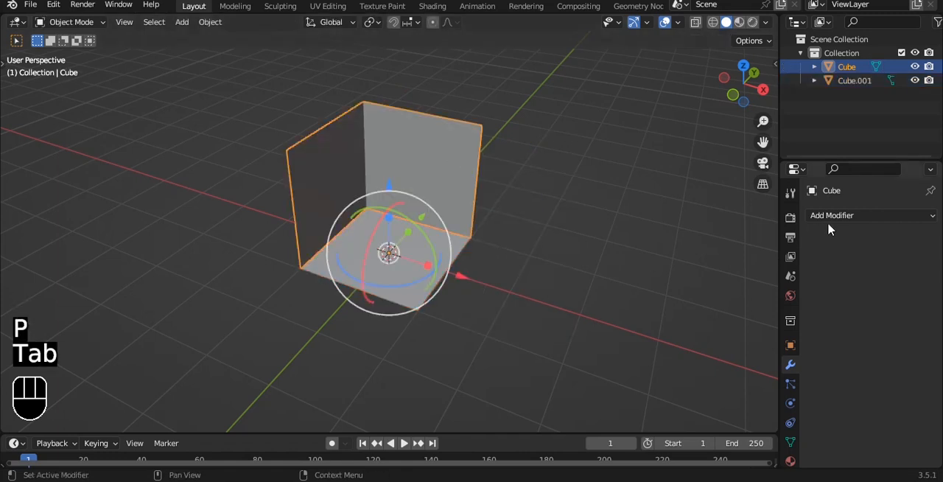
key(q)
click(491, 179)
- Add a Solidify modifier to the two walls with a thickness of -0.14 m
click(842, 219)
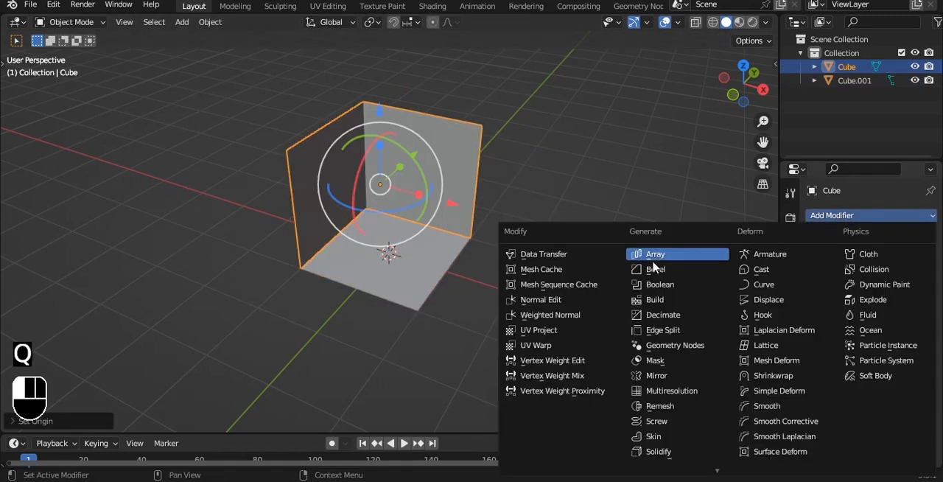
click(658, 452)
middle_drag(404, 159, 428, 175)
scroll(428, 174, up, 1)
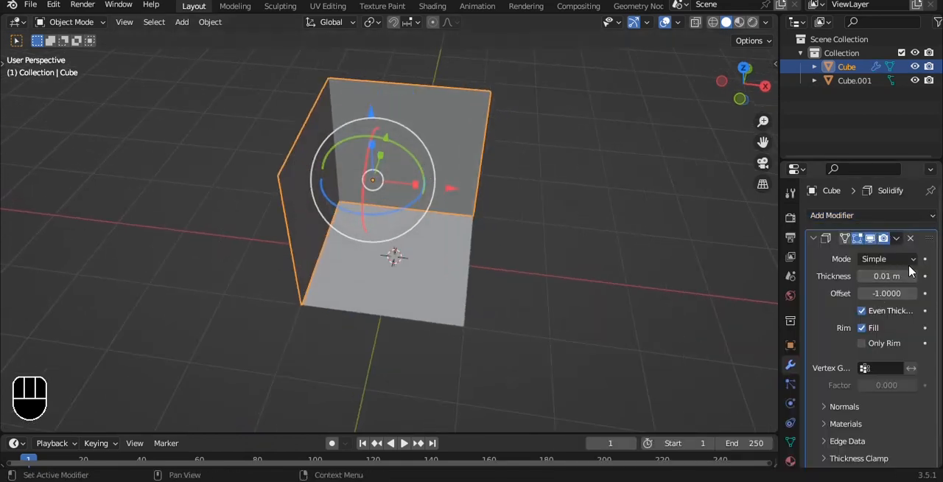
drag(887, 276, 869, 276)
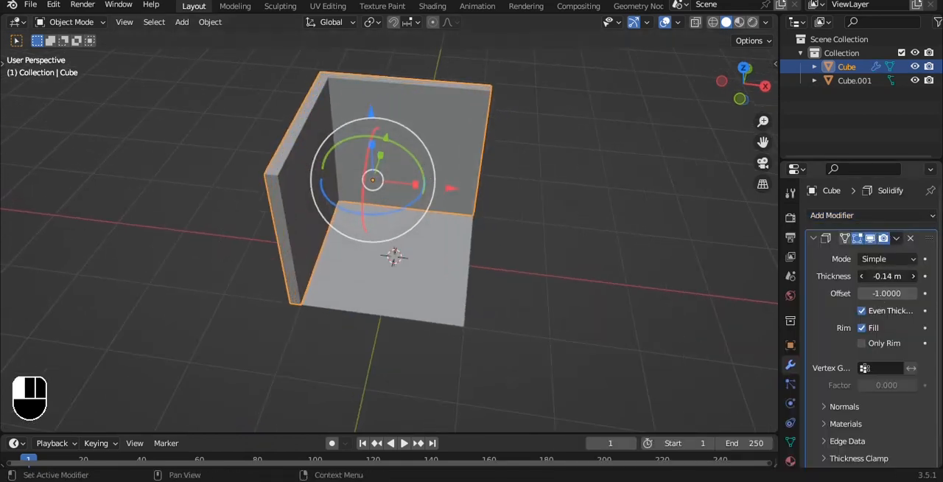
- Copy the walls' Solidify modifier to the floor
alt+drag(486, 173, 502, 198)
key(grave)
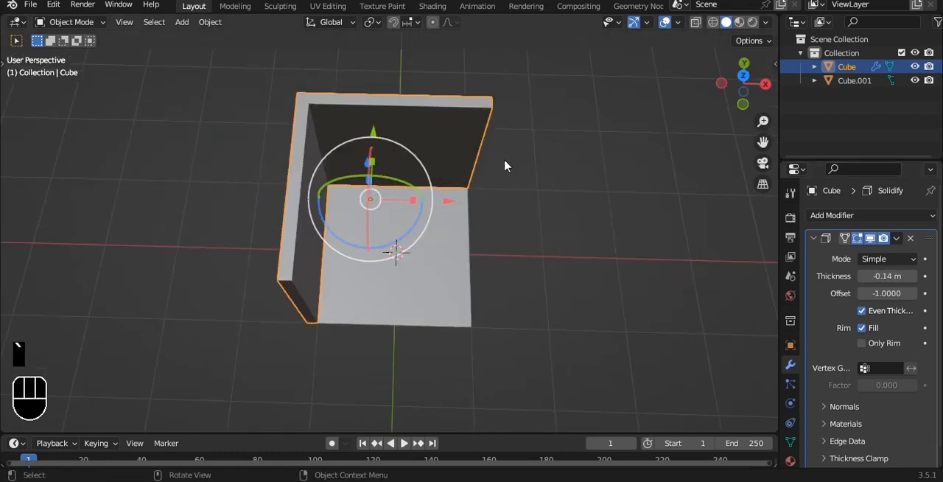
click(503, 160)
alt+drag(476, 257, 391, 255)
key(ctrl+l)
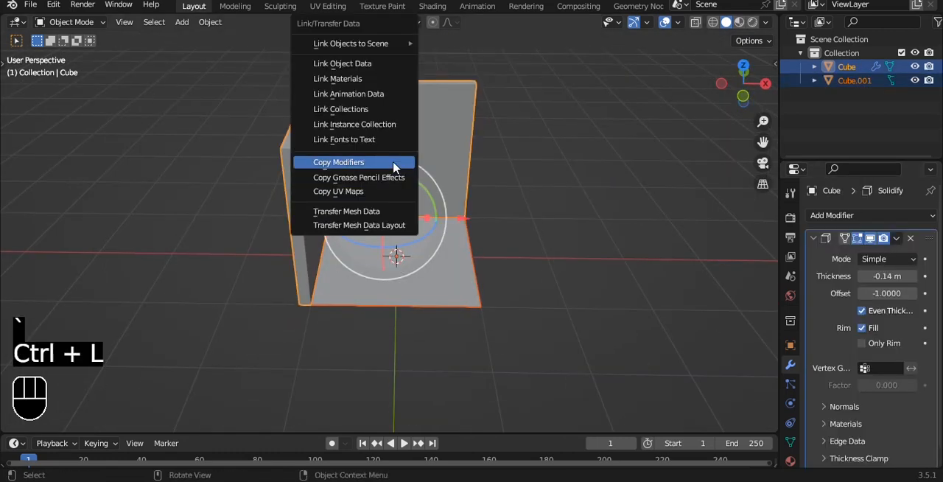
click(400, 164)
- Apply the Solidify modifier on the walls and add a Bevel modifier to them
alt+drag(476, 194, 537, 164)
click(537, 165)
click(453, 151)
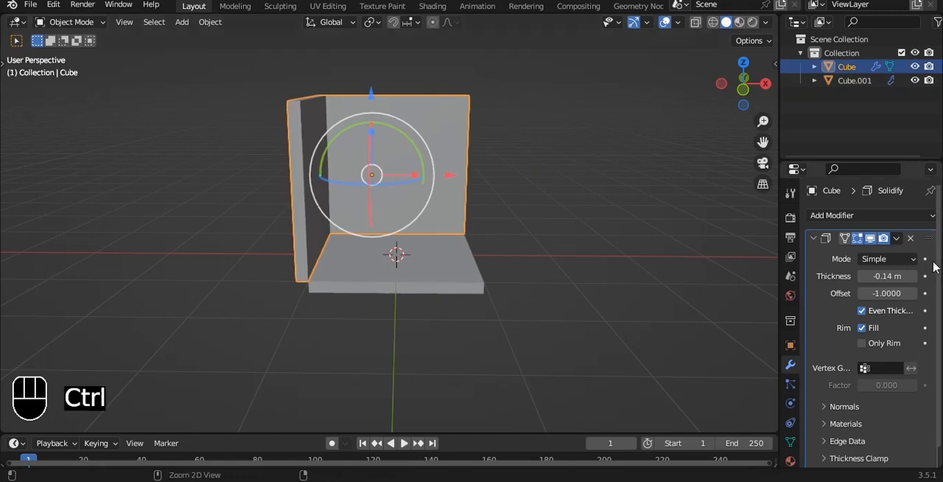
key(ctrl+a)
click(869, 221)
click(655, 269)
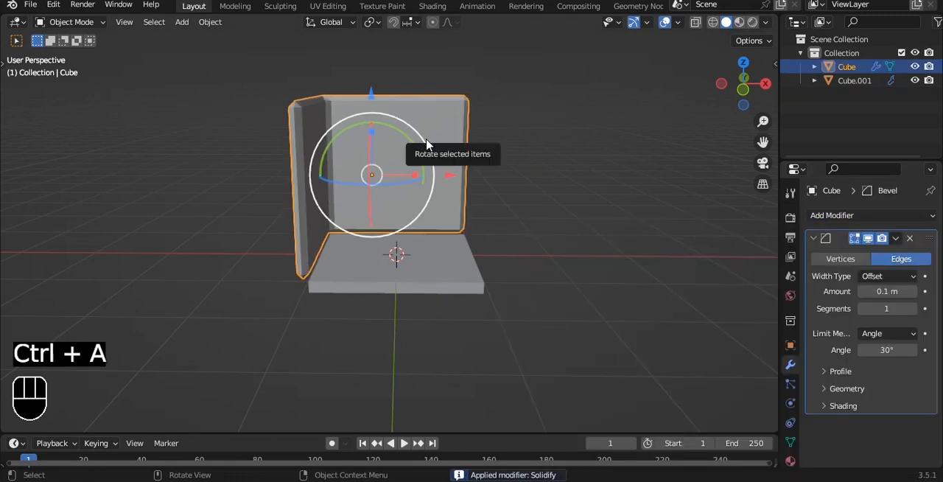
- Add a level 2 subdivision to the walls and set their bevel to Weight limiting, 0.12 m amount and 3 segments
key(ctrl+2)
alt+drag(424, 136, 501, 184)
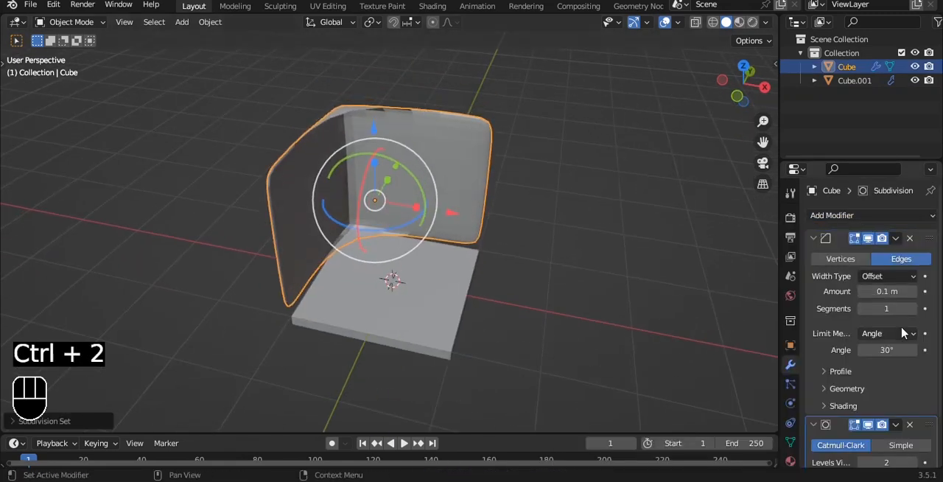
click(876, 333)
click(866, 380)
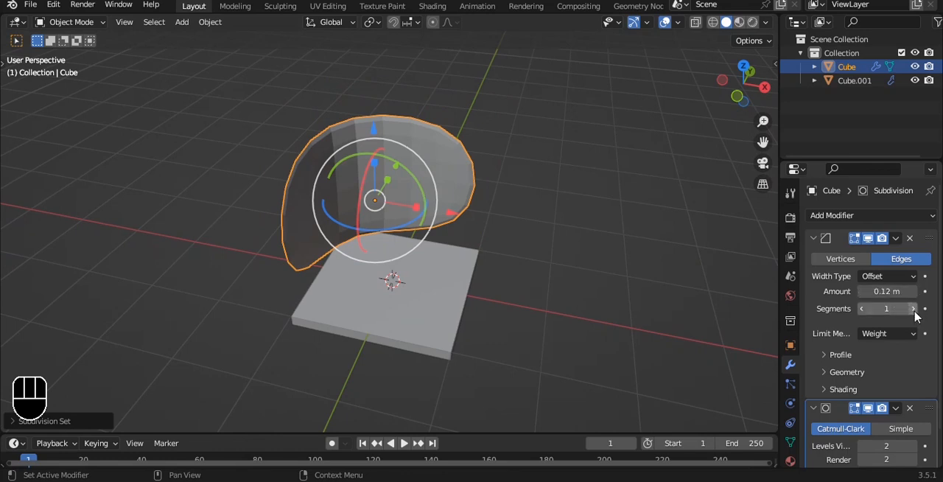
- Raise the mean bevel weight of all edges of the wall mesh
key(Tab)
key(a)
key(n)
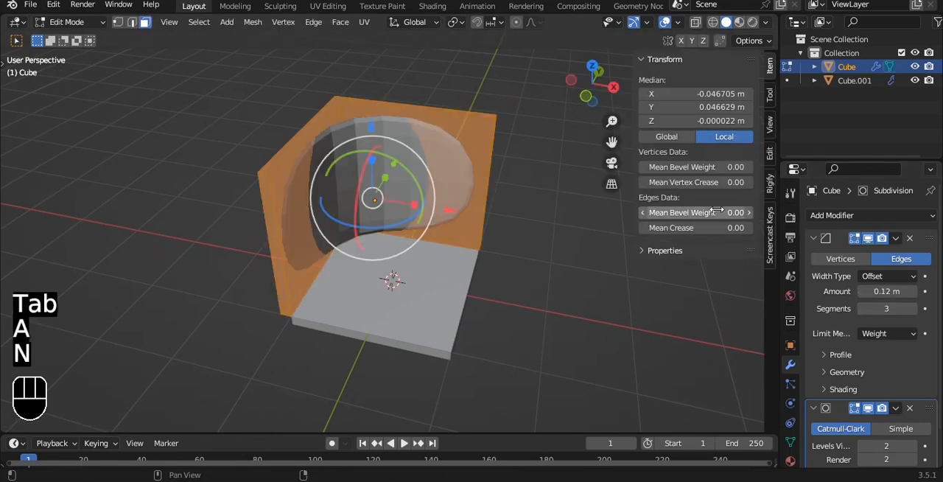
drag(718, 212, 759, 212)
key(n)
scroll(317, 159, up, 2)
alt+drag(313, 159, 346, 172)
scroll(347, 173, up, 2)
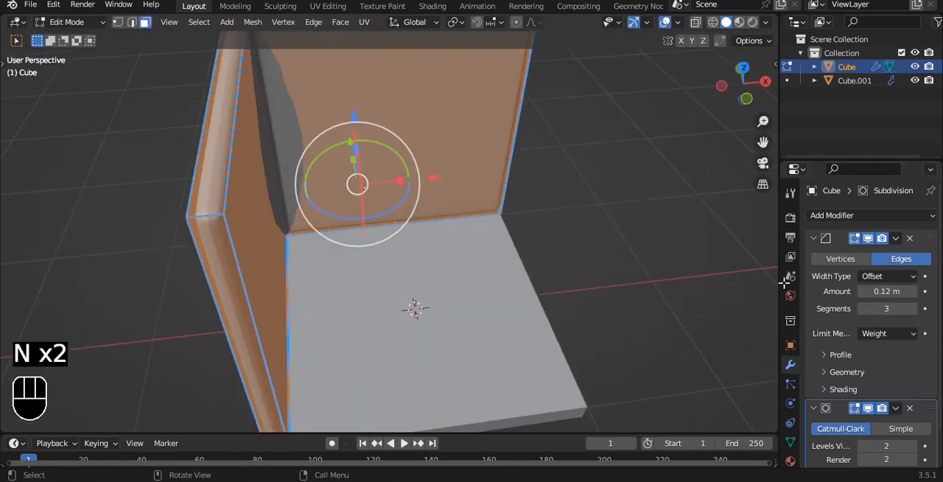
key(Tab)
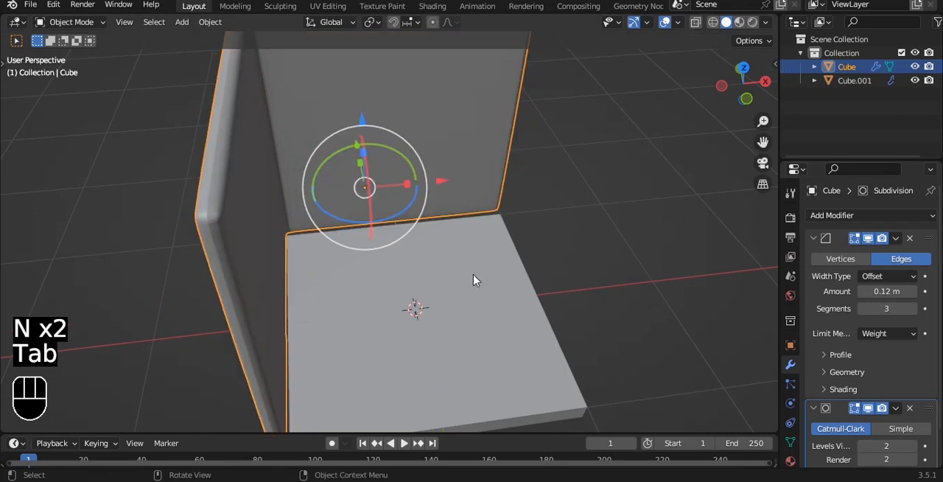
- Set the walls' bevel profile shape to 0.76
click(840, 355)
drag(884, 391, 804, 355)
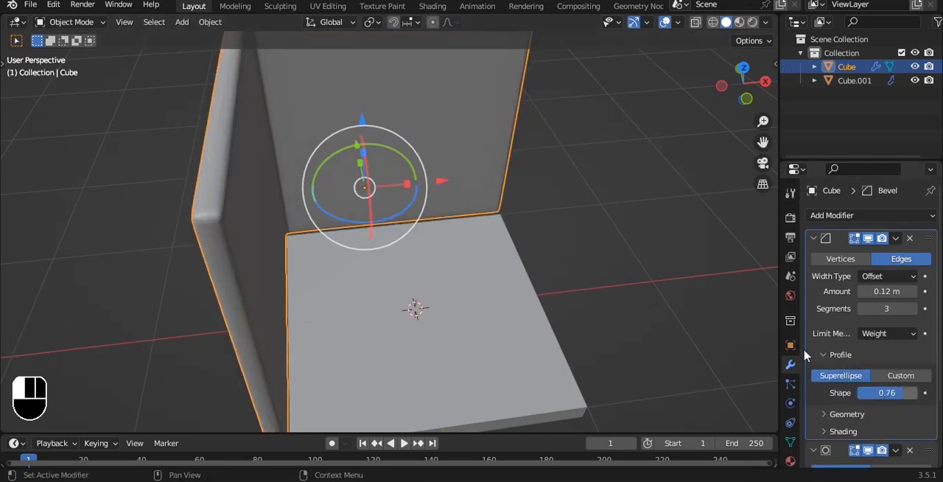
click(587, 221)
- Apply the floor's Solidify modifier and copy the walls' Bevel and Subdivision modifiers to the floor
alt+drag(587, 221, 601, 194)
click(402, 338)
key(ctrl+a)
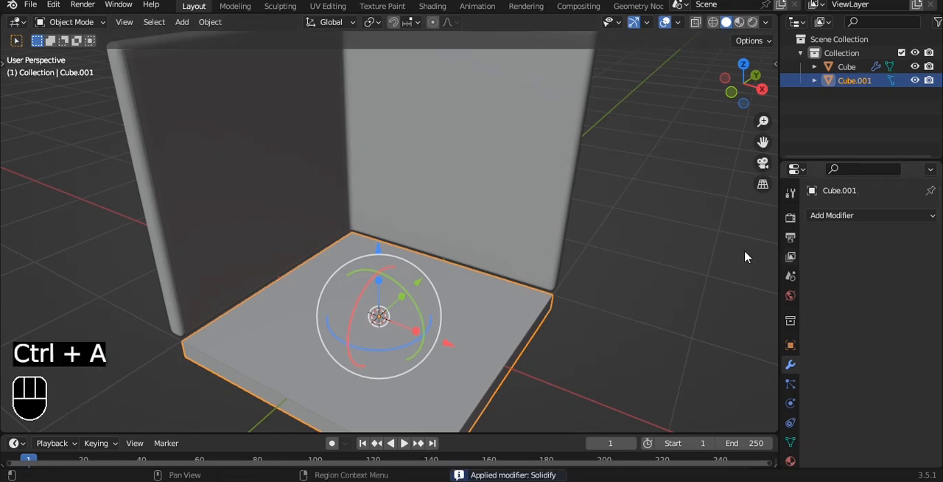
shift+click(557, 221)
key(ctrl+l)
click(556, 175)
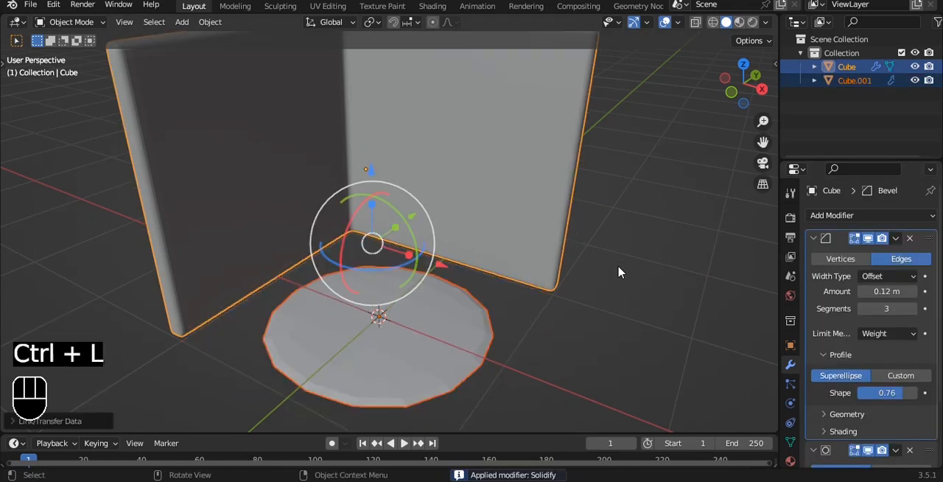
- Select only the floor and apply its Bevel modifier, keeping the Subdivision modifier
middle_drag(618, 269, 422, 358)
key(Tab)
key(Tab)
click(425, 339)
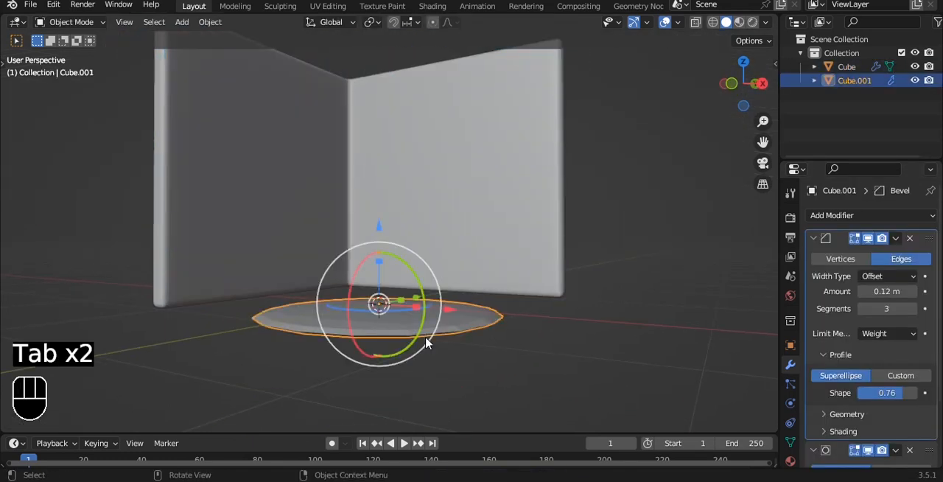
key(Tab)
key(a)
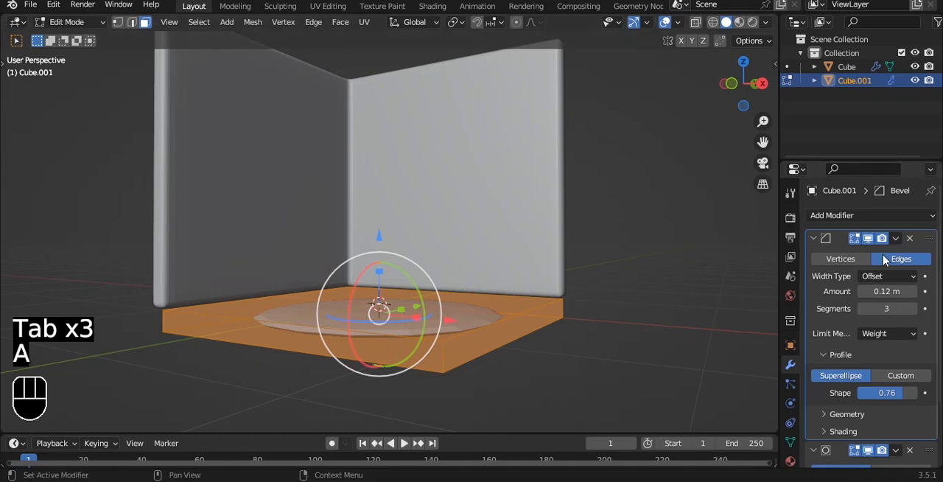
key(Tab)
key(ctrl+a)
alt+drag(712, 295, 574, 318)
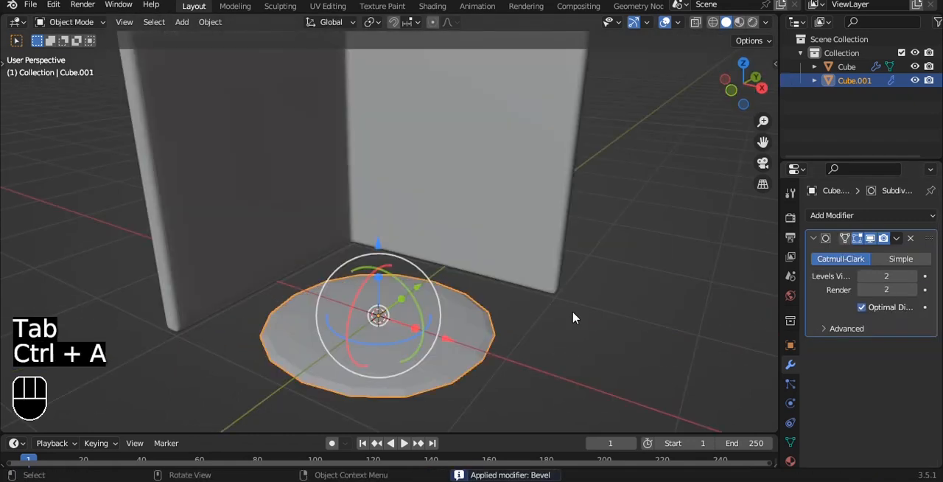
- Raise the mean bevel weight of all edges of the floor mesh
key(Tab)
key(n)
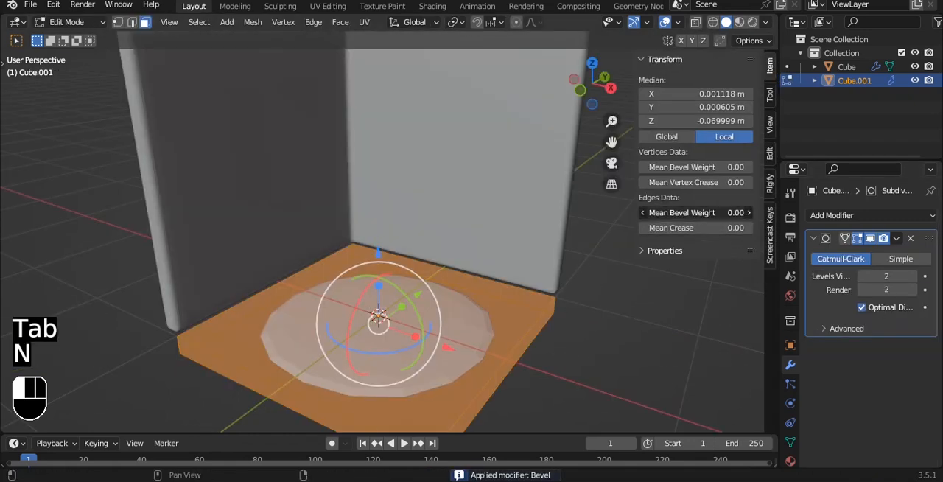
key(n)
key(Tab)
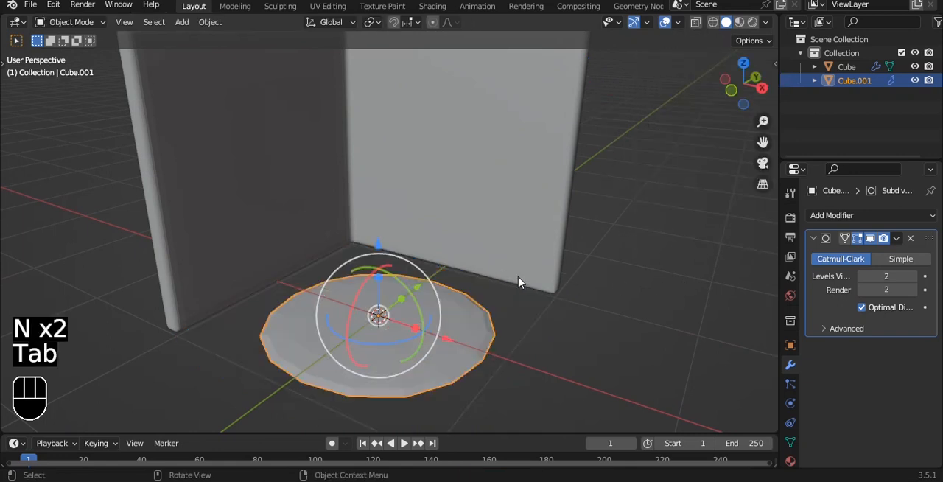
- Add a new Bevel modifier to the floor and place it before the Subdivision modifier
click(913, 214)
click(671, 272)
alt+shift+drag(671, 272, 558, 227)
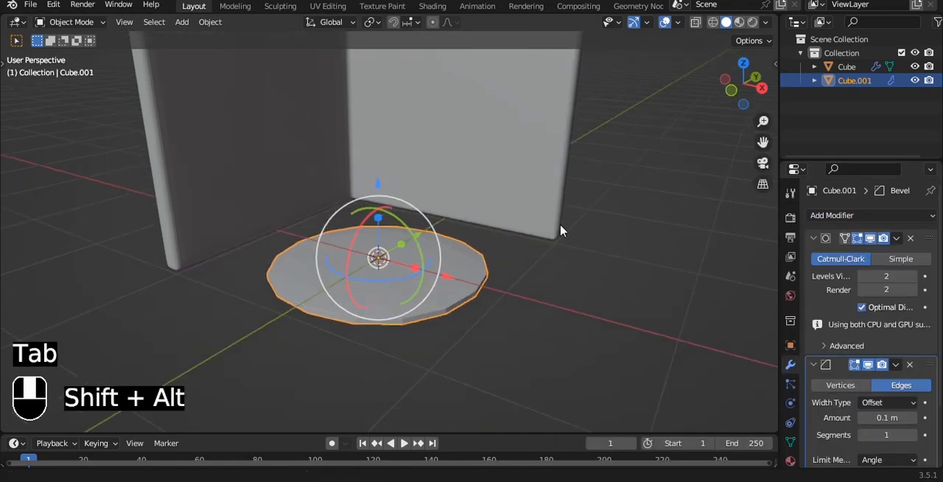
click(896, 364)
click(880, 425)
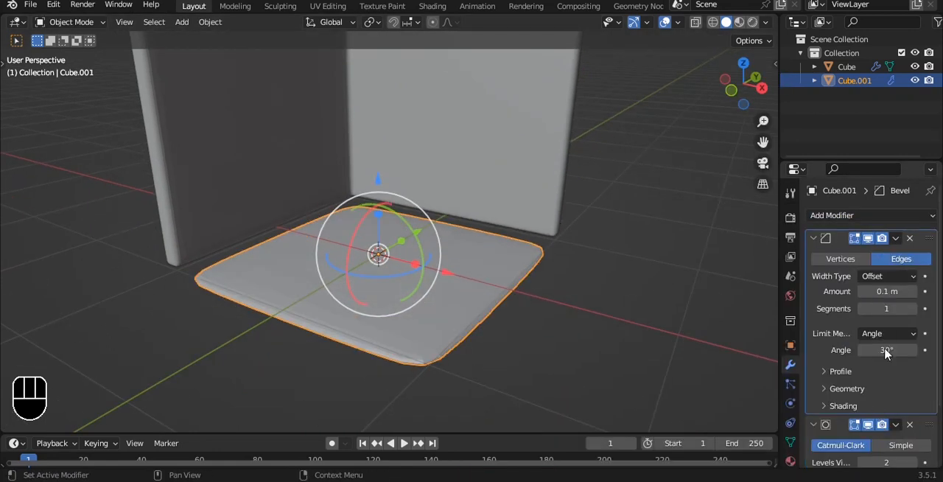
- Set the floor's bevel to 3 segments with the limit method Weight
click(913, 309)
click(913, 308)
click(888, 335)
click(891, 378)
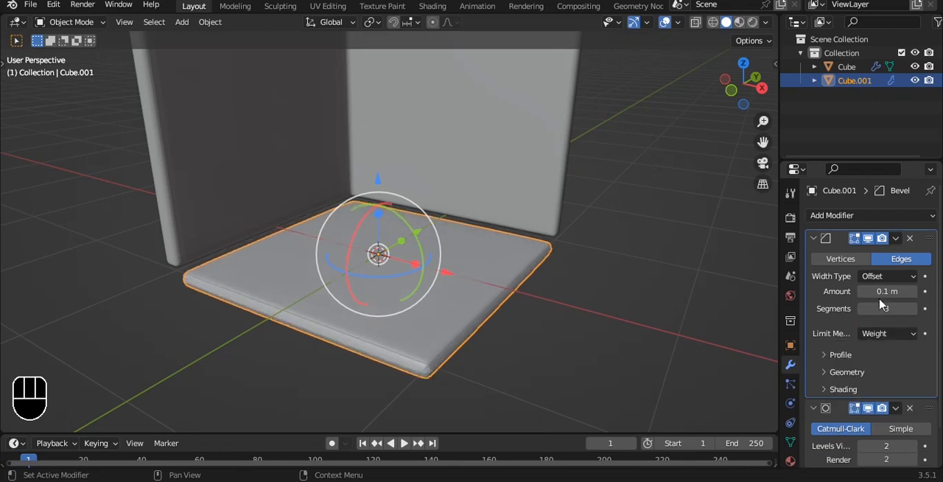
- Set the floor's bevel profile shape to 0.84
middle_drag(582, 270, 660, 297)
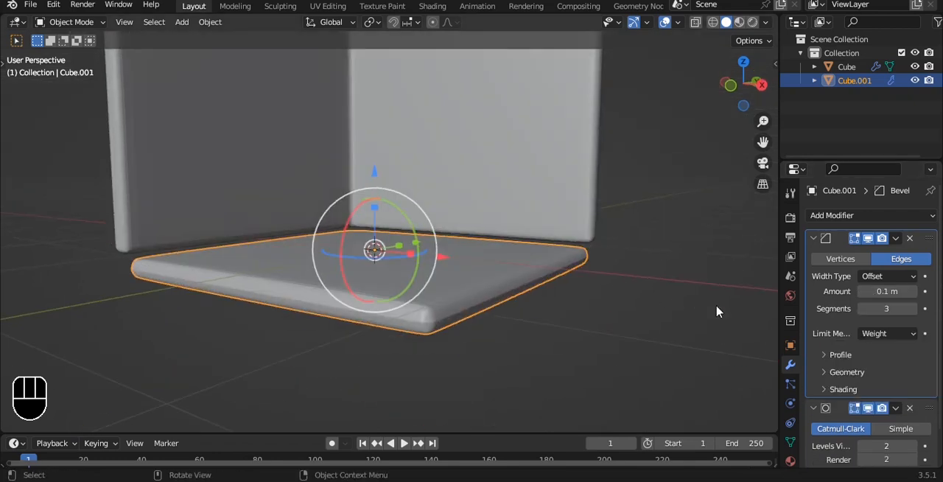
click(842, 355)
drag(886, 392, 907, 393)
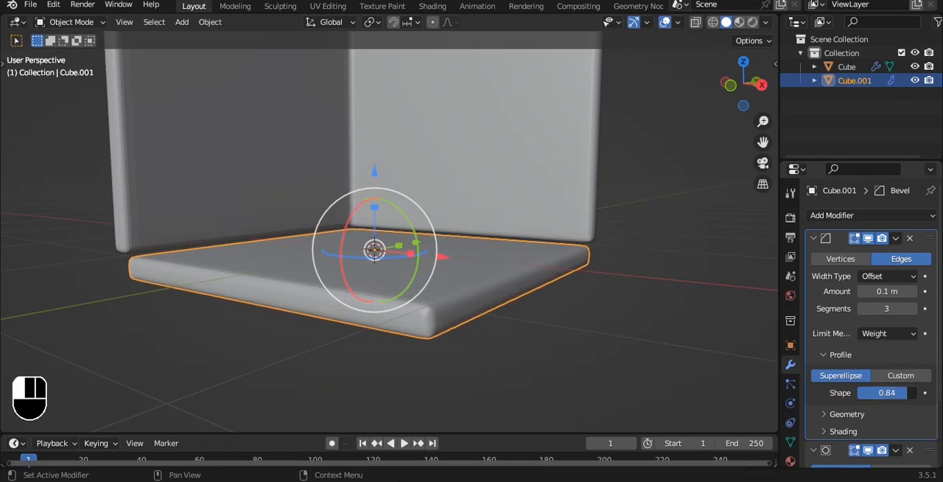
- Shade both the floor and the walls smooth
right_click(591, 244)
click(582, 227)
click(539, 162)
right_click(538, 162)
click(538, 162)
- From the front view, lower the walls along Z until their base is level with the floor's underside
key(grave)
click(516, 193)
key(g)
key(z)
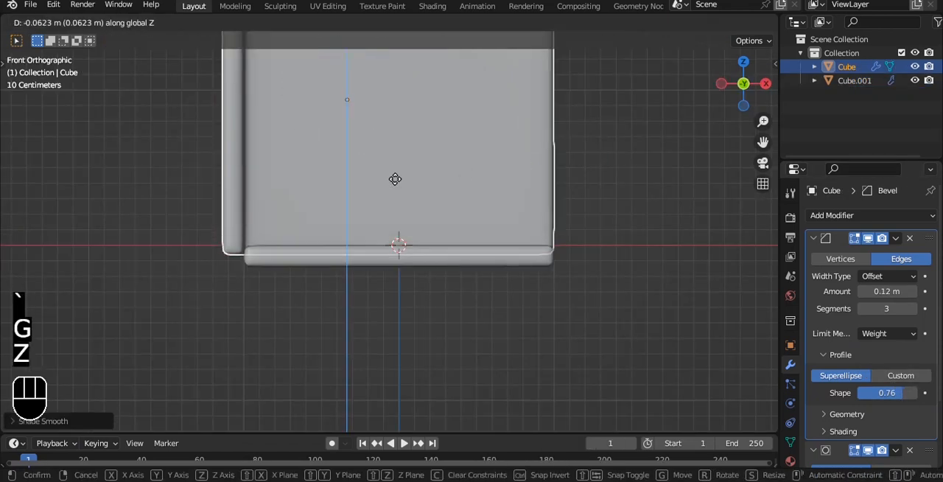
click(401, 192)
middle_drag(670, 317, 608, 236)
alt+middle_drag(585, 183, 535, 225)
- Duplicate the floor's top face and move the copy up along Z to roughly mid-wall height
click(449, 224)
alt+middle_drag(448, 221, 455, 190)
scroll(455, 190, up, 2)
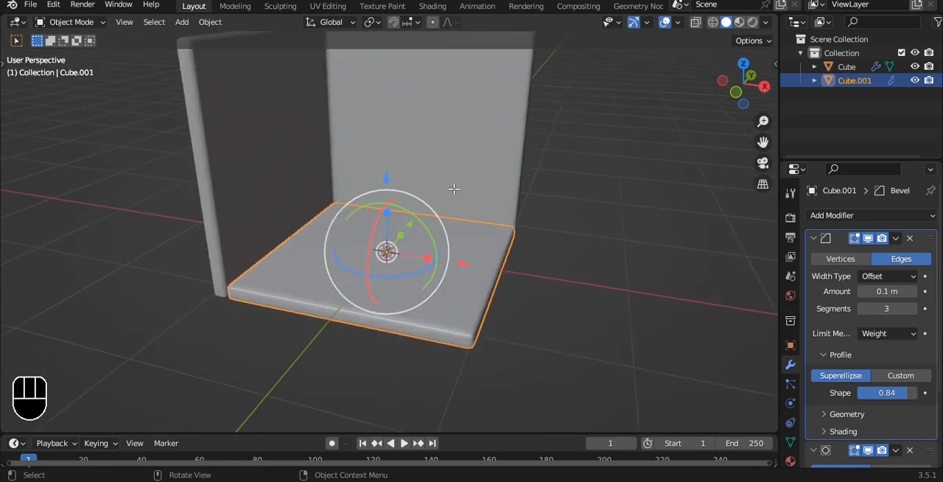
key(Tab)
key(3)
click(413, 255)
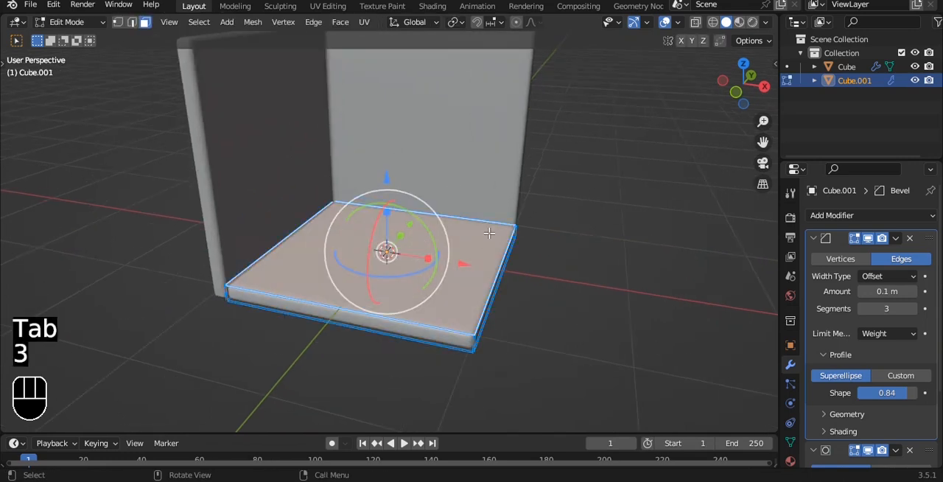
key(shift+d)
key(z)
click(489, 154)
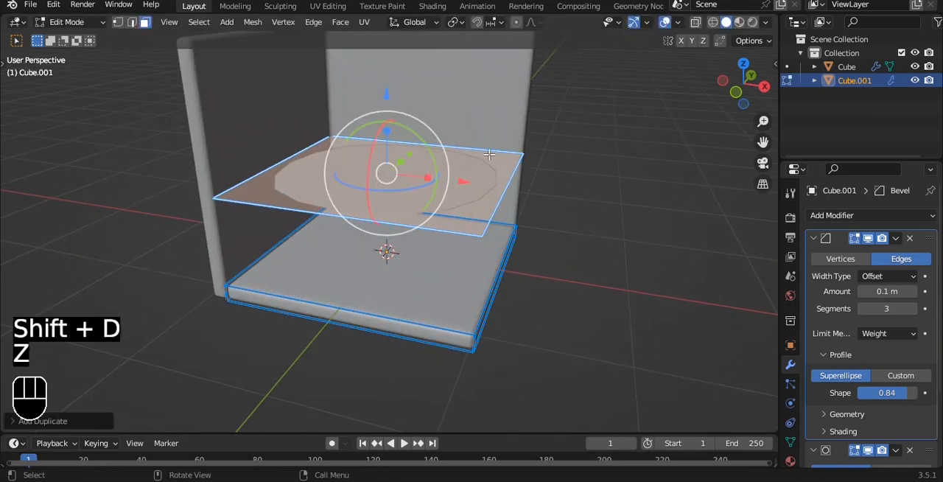
- Separate the duplicated face into its own object and set its origin to its geometry
key(p)
click(488, 157)
key(Tab)
key(grave)
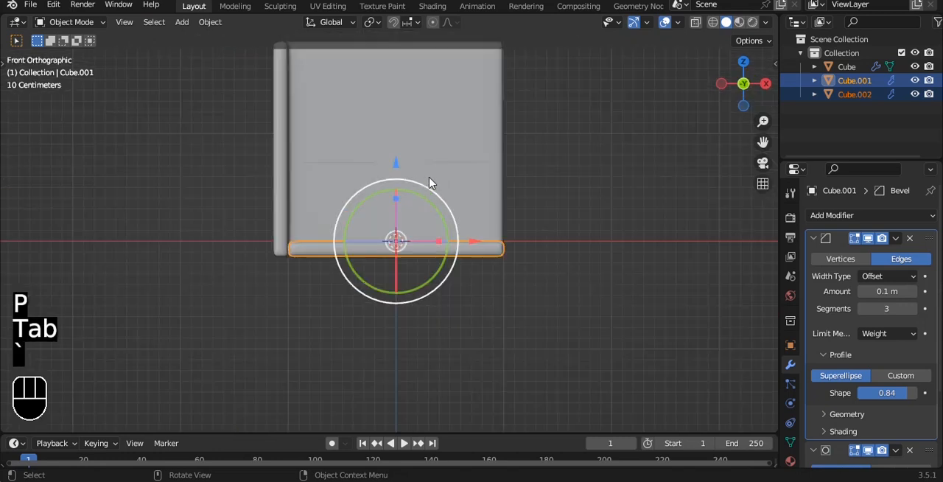
middle_drag(430, 183, 427, 196)
click(427, 196)
key(q)
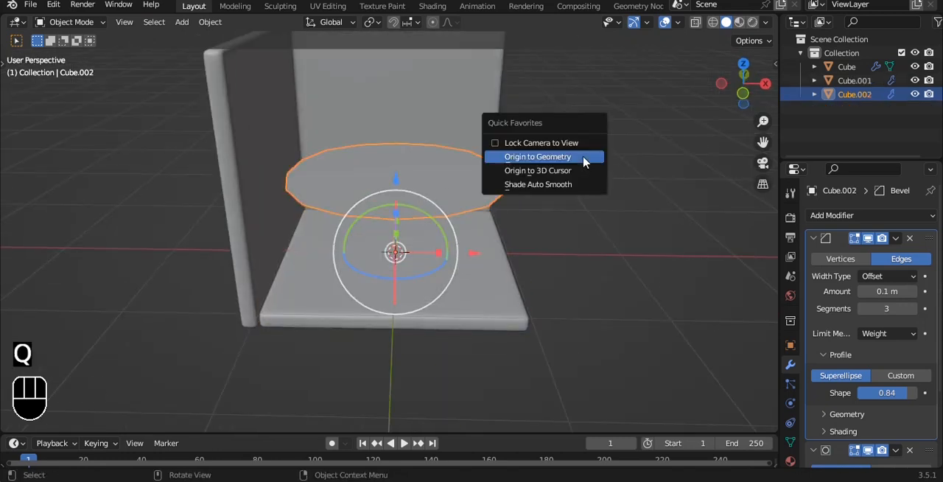
click(557, 154)
- From the top view, narrow the raised plate along X and move it against the side wall
key(grave)
click(579, 78)
key(ctrl+s)
key(s)
key(x)
click(467, 244)
drag(472, 249, 409, 247)
- Scale the raised plate along Y and move it into the corner against the back wall
key(s)
key(y)
click(395, 248)
drag(330, 181, 372, 120)
key(s)
key(y)
click(480, 128)
- Add a loop cut across the raised plate, about a third of its length from the back wall
scroll(352, 179, up, 3)
key(Tab)
key(ctrl+r)
click(372, 131)
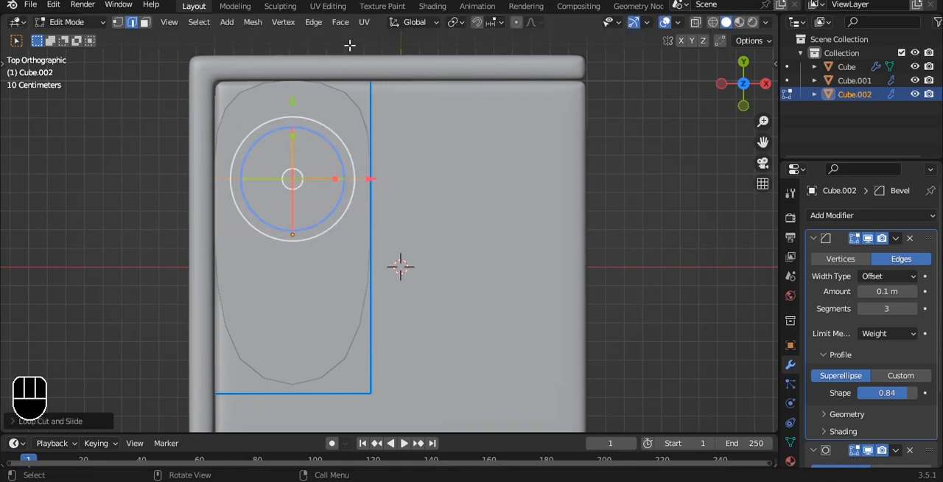
- Extrude the inner side of the plate's back section about 0.75 m along X to form an L shape
key(1)
scroll(400, 266, down, 1)
key(alt+z)
key(alt+z)
drag(450, 214, 402, 215)
drag(315, 84, 383, 218)
key(e)
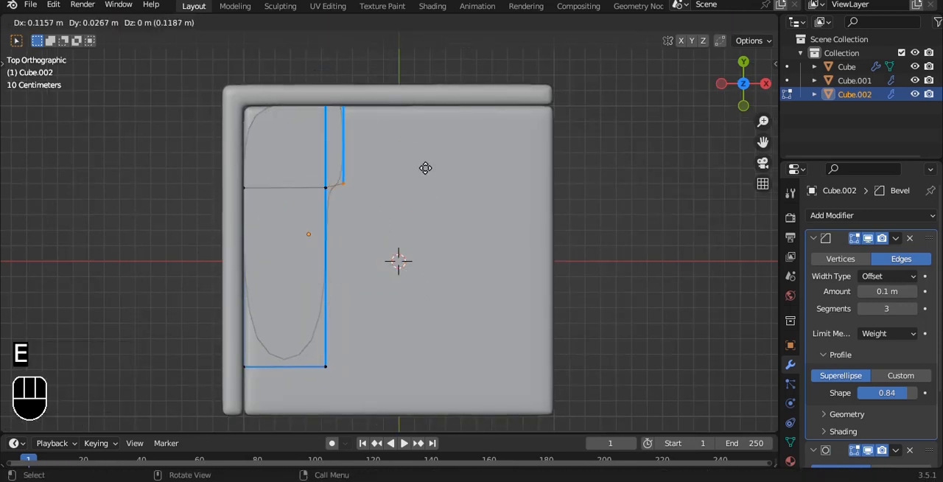
key(x)
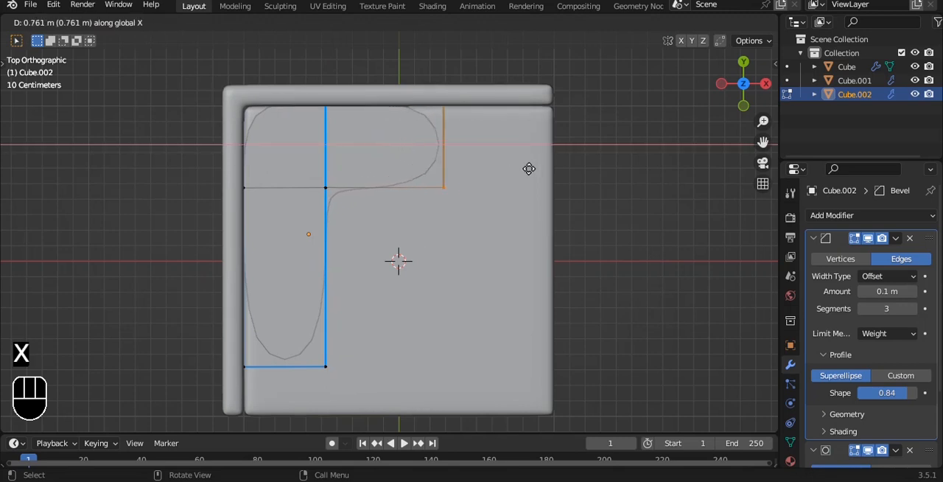
click(524, 168)
- Shorten the side-wall leg of the L by moving its front end along Y toward the back wall
shift+middle_drag(277, 304, 283, 252)
drag(205, 284, 350, 337)
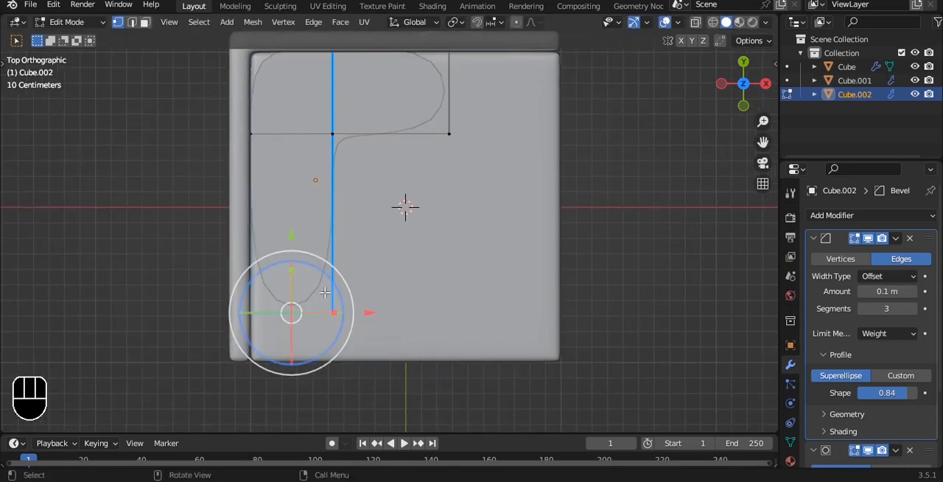
key(g)
key(y)
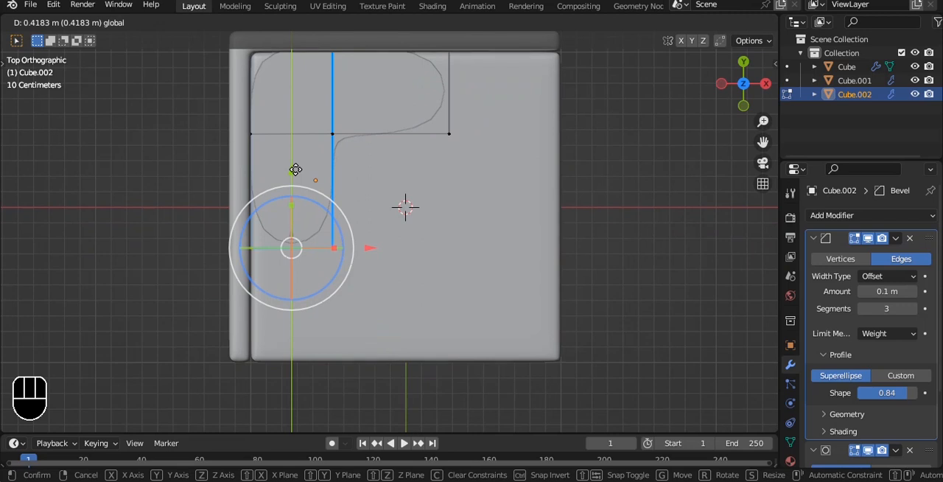
click(319, 185)
- Widen the side-wall leg by moving its inner line of vertices about 0.03 m along X
shift+middle_drag(320, 185, 329, 249)
drag(306, 78, 352, 244)
key(g)
key(x)
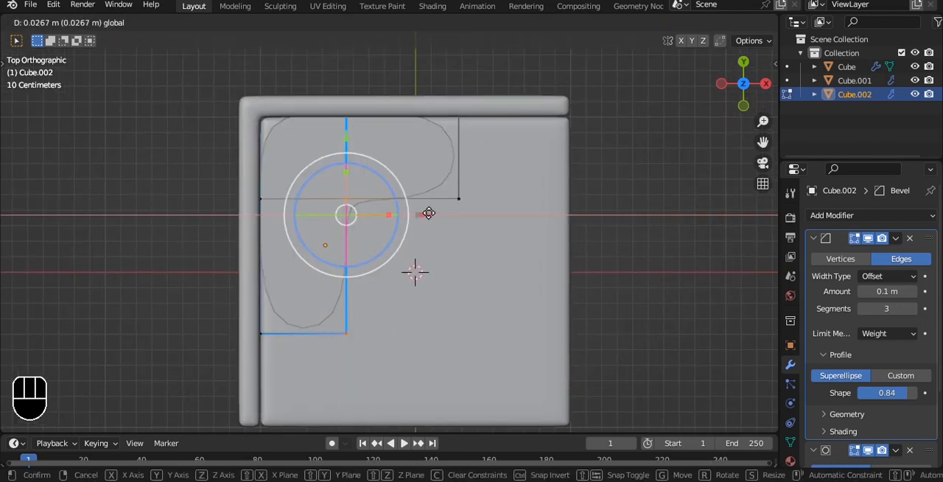
click(429, 212)
- Try to extrude the whole L-shaped face, and undo the extrusion
middle_drag(429, 213, 463, 184)
key(a)
key(a)
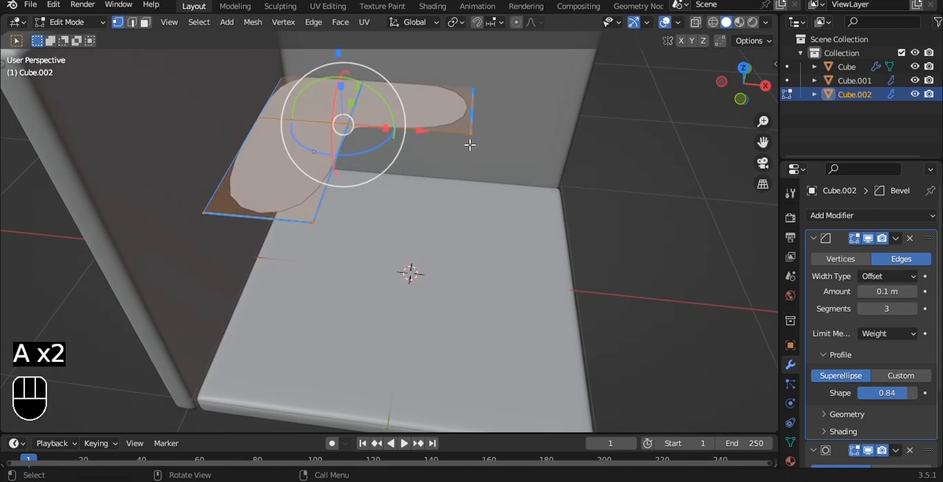
key(e)
click(469, 157)
key(ctrl+z)
- Try replacing the plate's Bevel modifier with a Solidify modifier of 0.06 m thickness and even thickness enabled
key(Tab)
middle_drag(472, 162, 380, 139)
drag(449, 104, 433, 104)
middle_drag(501, 144, 586, 116)
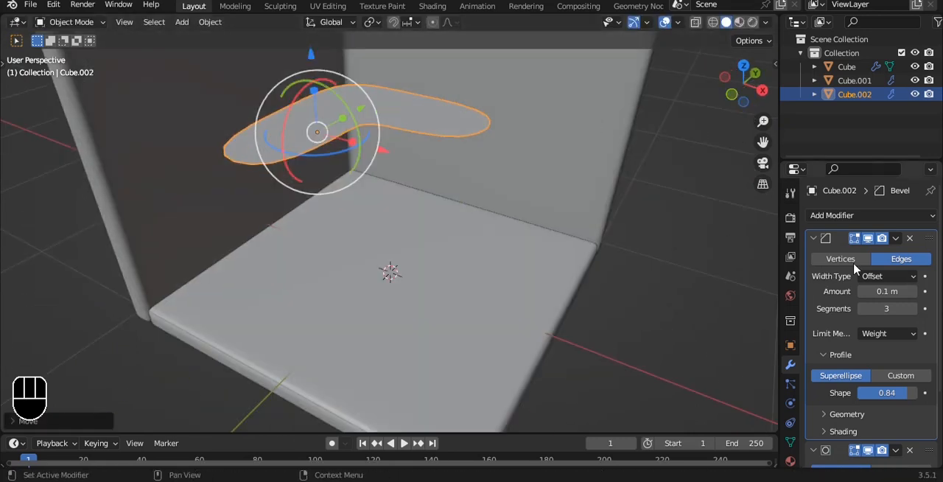
click(910, 238)
click(906, 215)
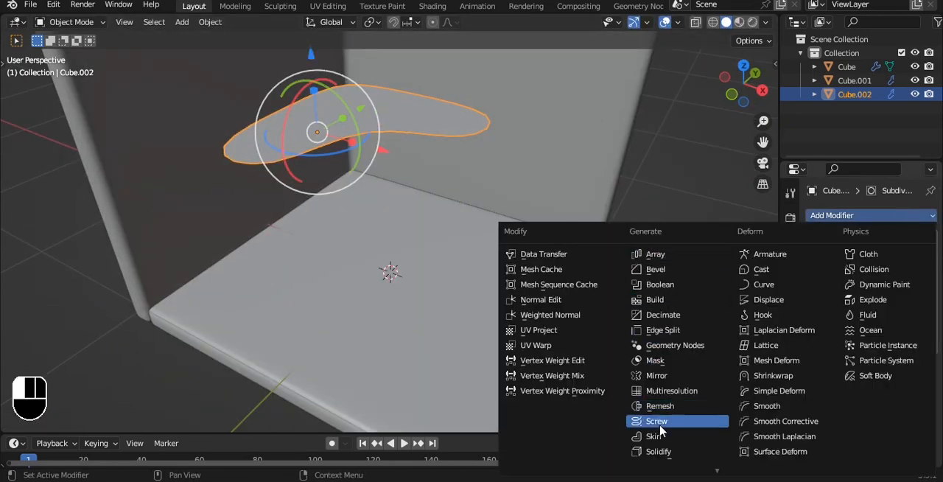
click(665, 452)
mouse_move(471, 192)
middle_down()
mouse_move(444, 187)
mouse_move(486, 193)
middle_up()
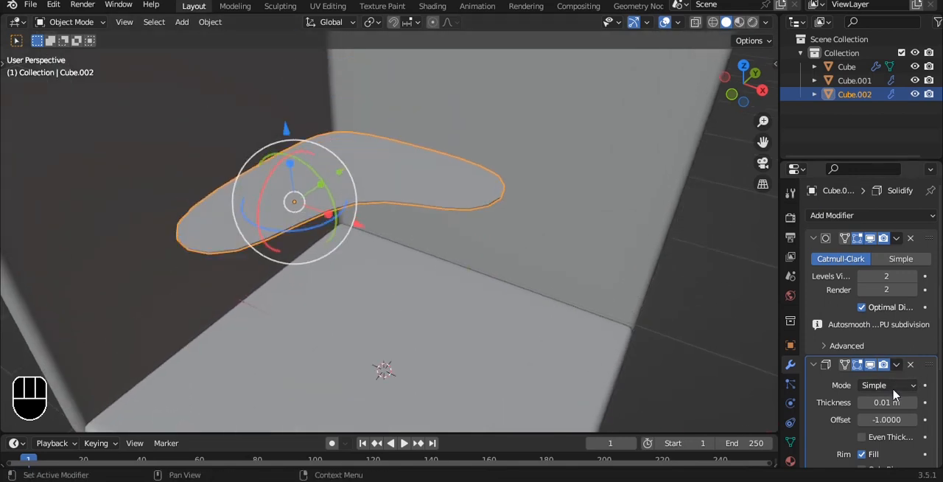
drag(882, 403, 908, 403)
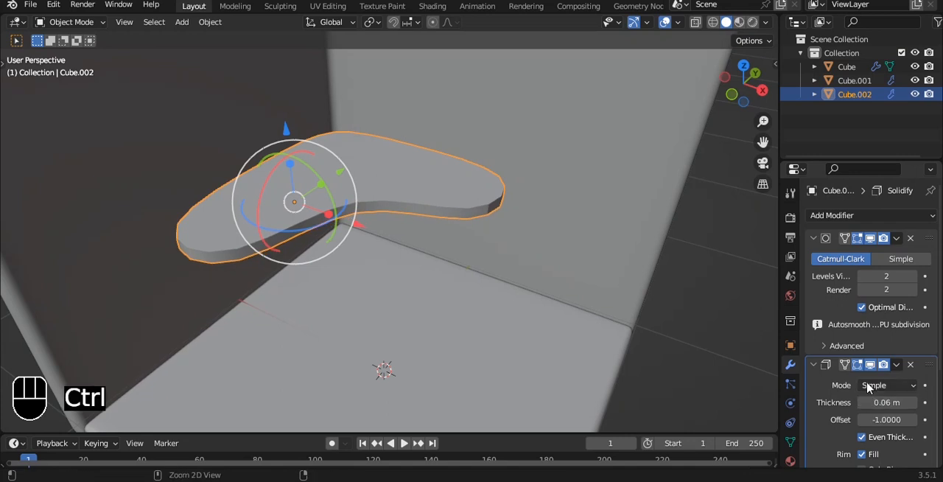
- Undo the Solidify changes back to before the plate's Bevel modifier was removed
key(ctrl+a)
key(ctrl+z)
key(ctrl+z)
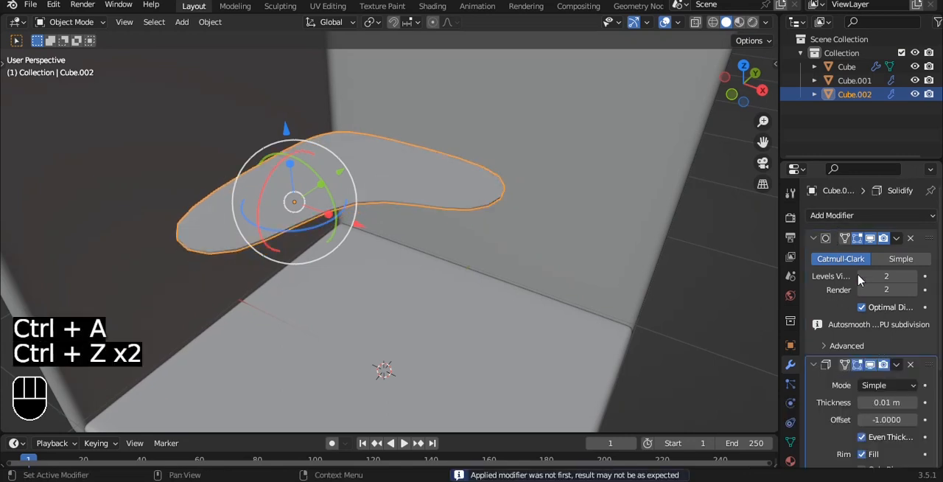
key(ctrl+z)
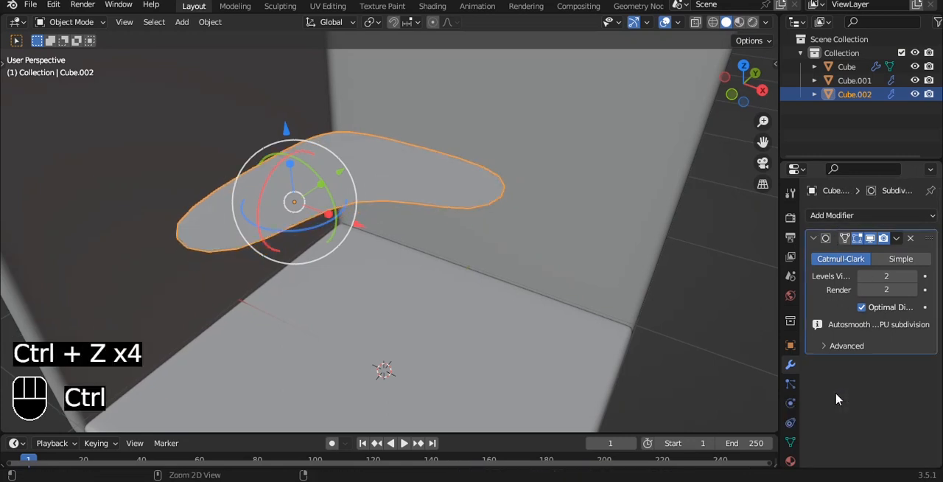
alt+middle_drag(241, 225, 246, 179)
key(Tab)
middle_drag(363, 171, 374, 221)
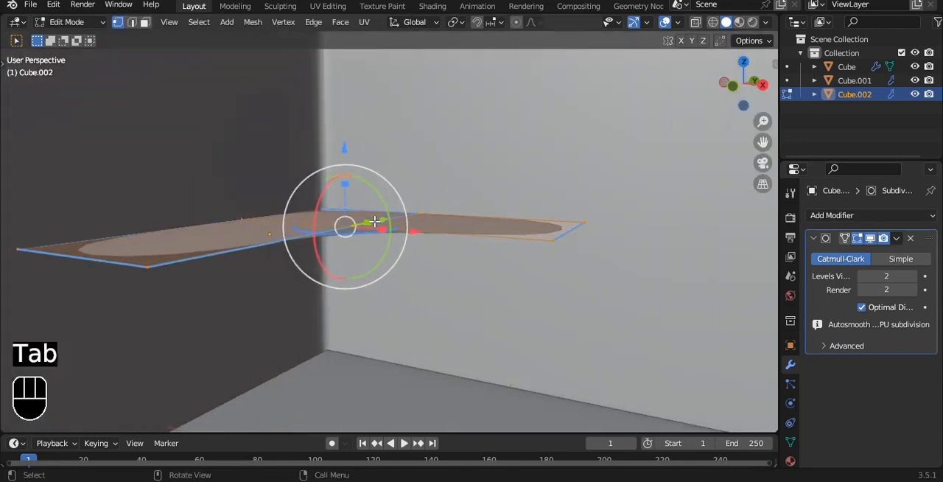
key(ctrl+z)
key(ctrl+z)
key(ctrl+z)
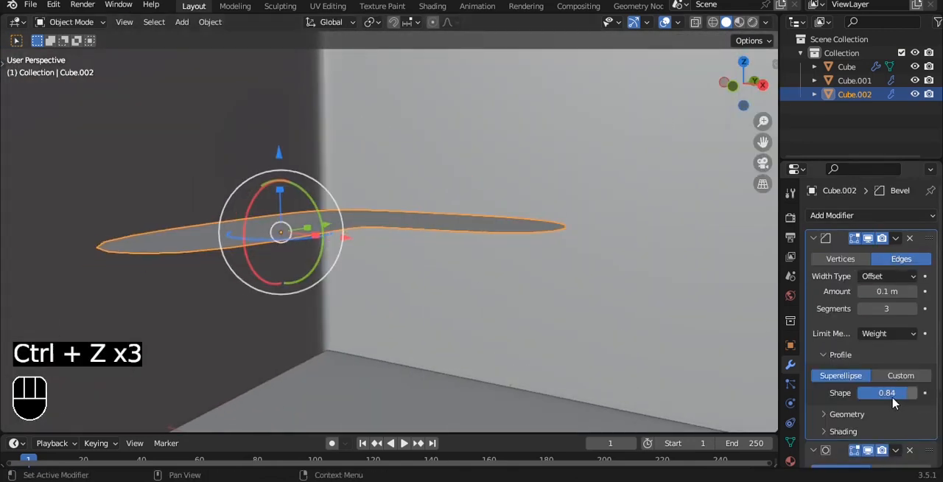
- Replace the plate's Bevel modifier with a Solidify modifier, adjust its thickness, and apply it
click(909, 238)
click(896, 216)
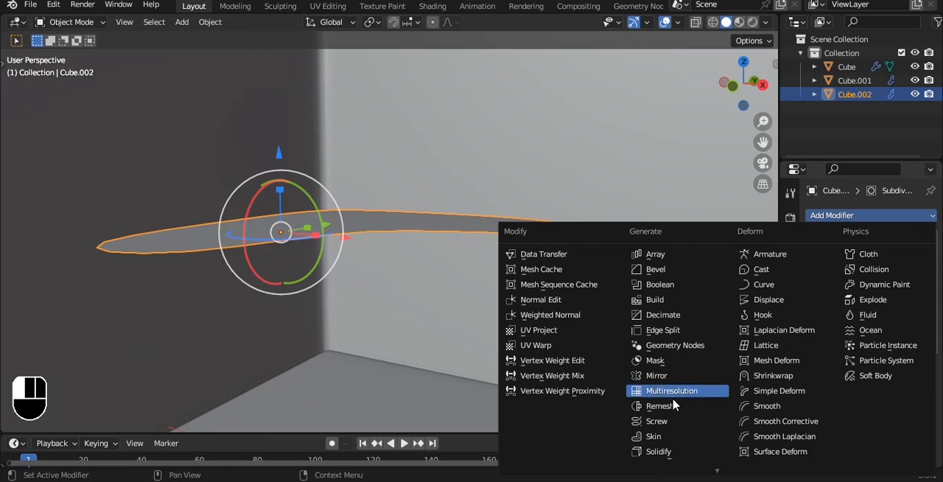
click(667, 453)
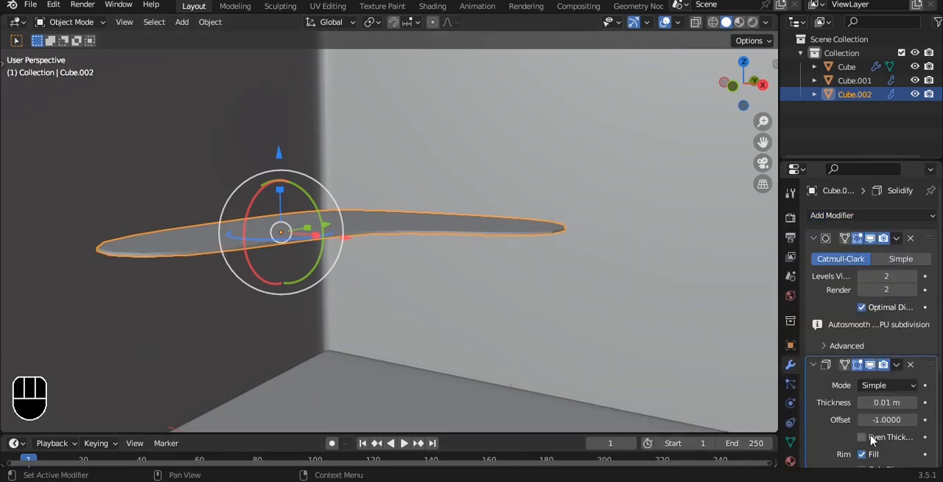
drag(891, 402, 865, 406)
key(ctrl+a)
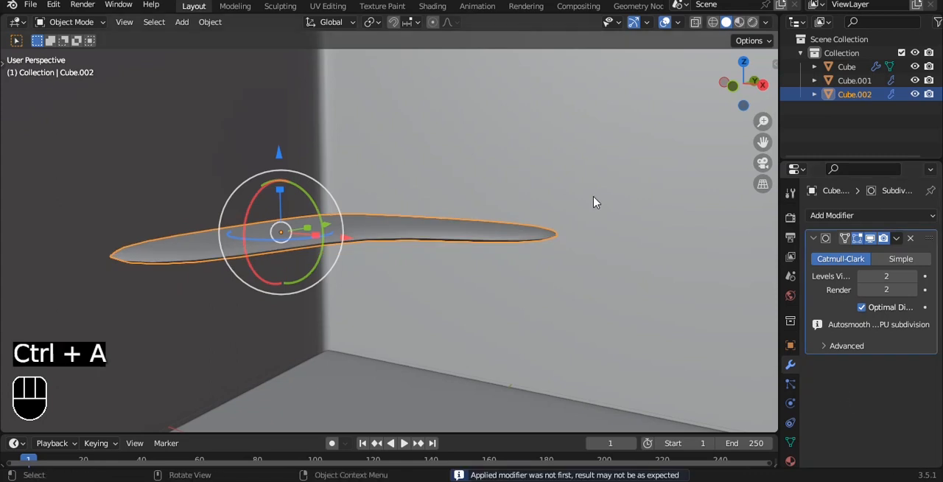
- Set the mean bevel weight of all the plate's edges to 1.00
key(Tab)
key(a)
key(a)
key(n)
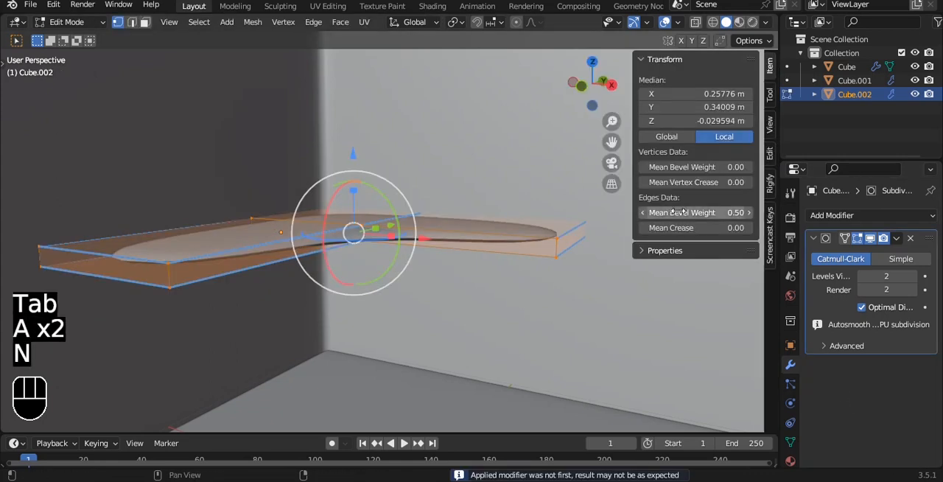
drag(693, 212, 751, 212)
key(Tab)
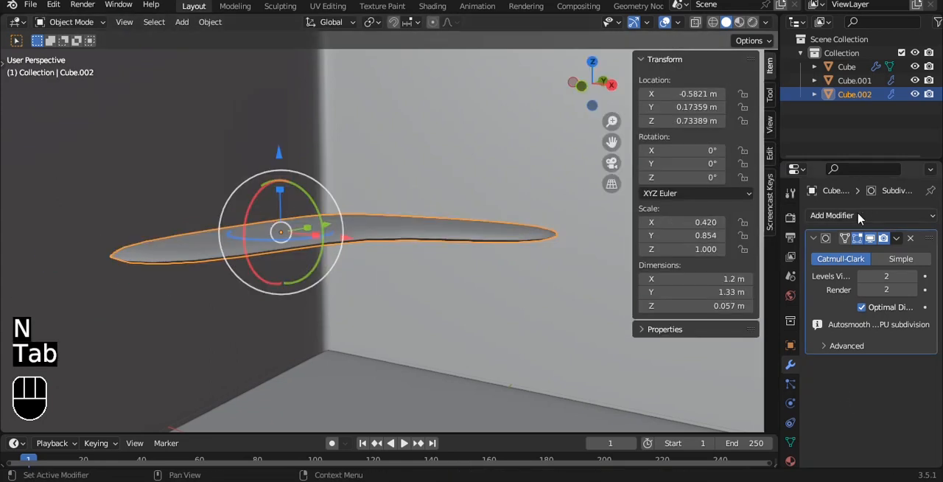
- Add a Bevel modifier above the Subdivision modifier and limit it by Weight
click(833, 215)
click(656, 270)
click(896, 364)
click(884, 428)
click(869, 333)
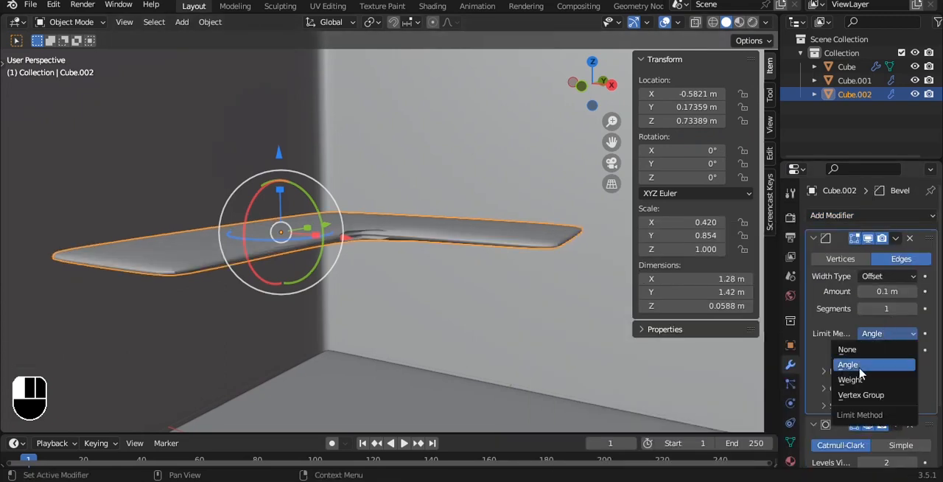
click(872, 380)
- Set the Bevel modifier to 2 segments with a superellipse profile shape of 0.92
click(912, 309)
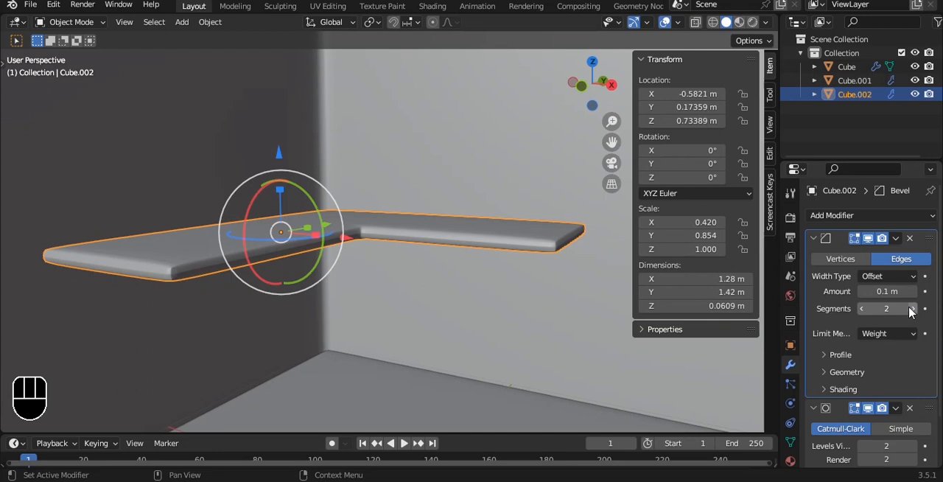
click(855, 357)
drag(884, 391, 917, 392)
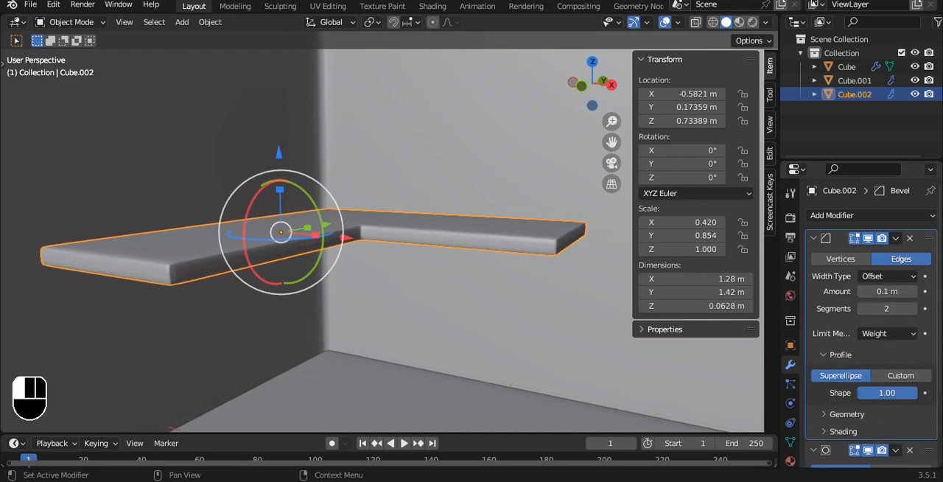
- Shade the L-shaped plate smooth
scroll(326, 174, up, 3)
right_click(337, 168)
click(324, 152)
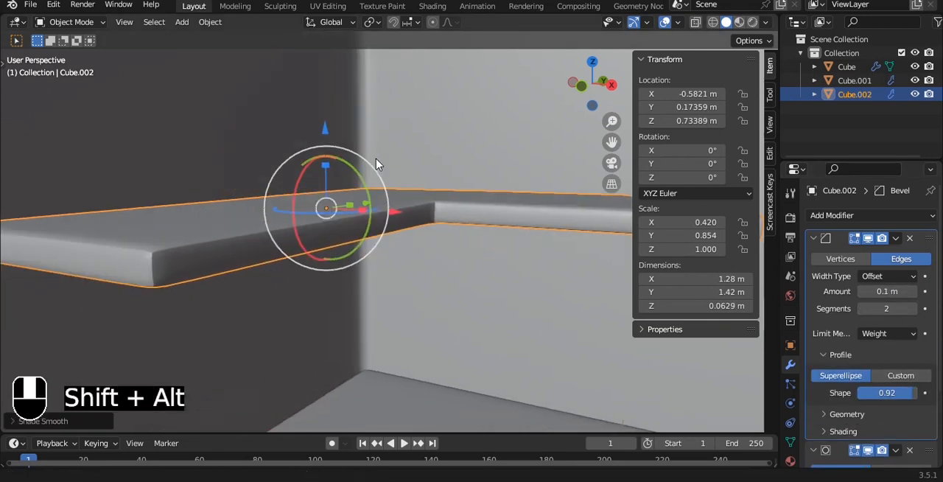
alt+shift+drag(362, 167, 441, 152)
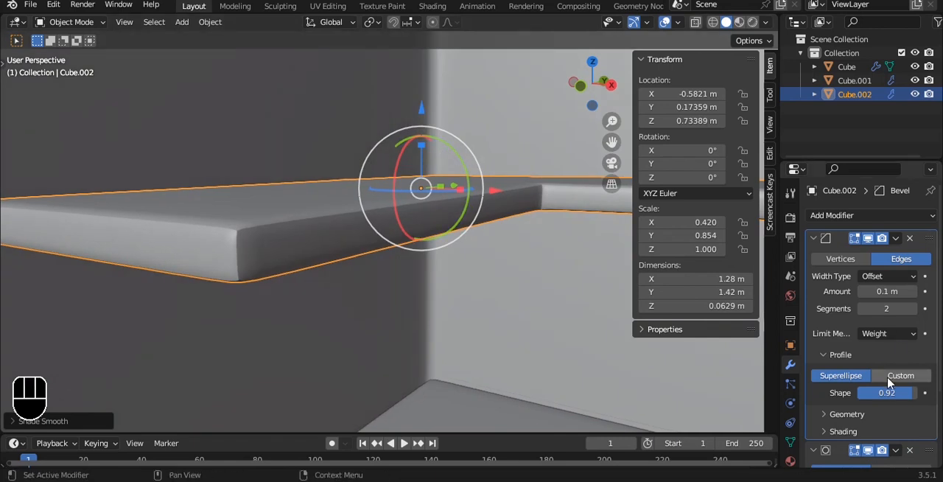
- Set the Bevel modifier's profile shape to 0.88 and its segments to 3, and save the file
mouse_move(886, 392)
mouse_down()
mouse_move(906, 392)
mouse_move(892, 392)
mouse_up()
click(913, 308)
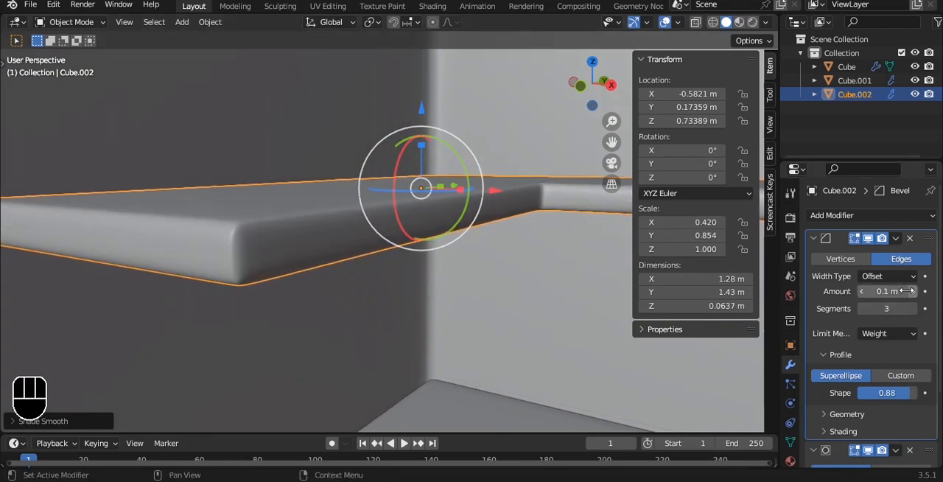
middle_drag(310, 197, 331, 284)
key(ctrl+s)
- Select the vertical edges at the L-shaped plate's three exposed outer corners
key(Tab)
key(2)
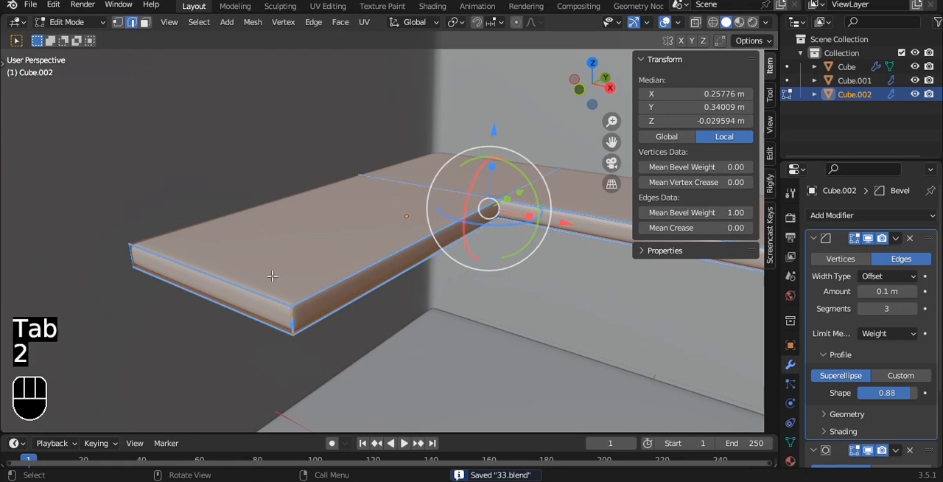
click(296, 322)
key(alt+z)
shift+click(131, 258)
scroll(434, 250, down, 2)
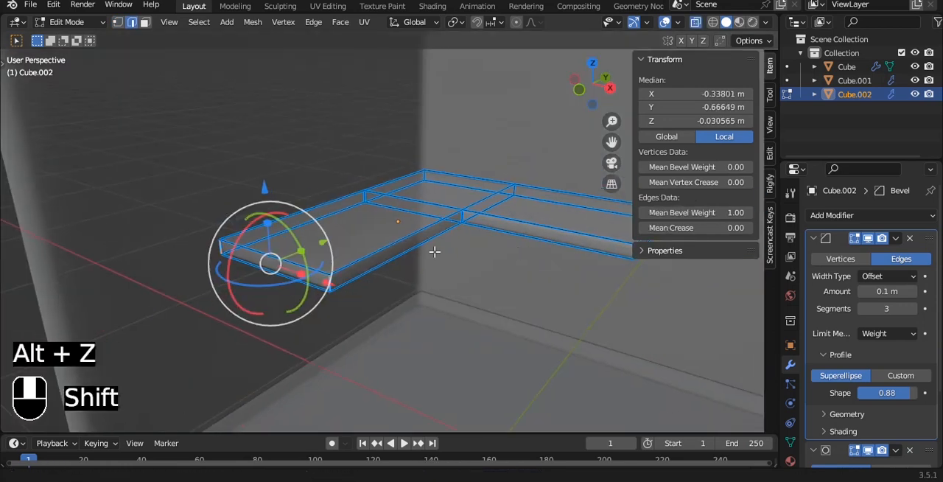
shift+middle_drag(589, 225, 448, 226)
shift+click(463, 250)
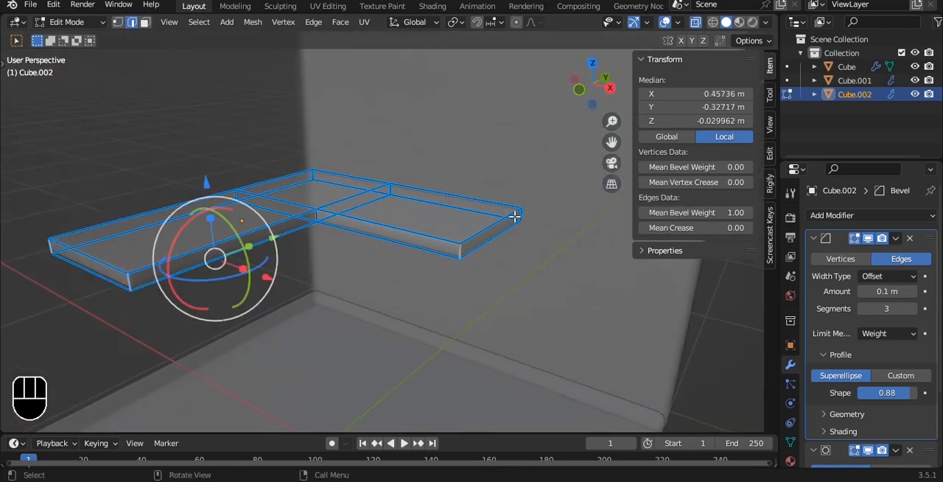
drag(698, 206, 671, 210)
- Try beveling the selected corner edges about 0.12 m wide with 4 segments, and undo it
key(ctrl+b)
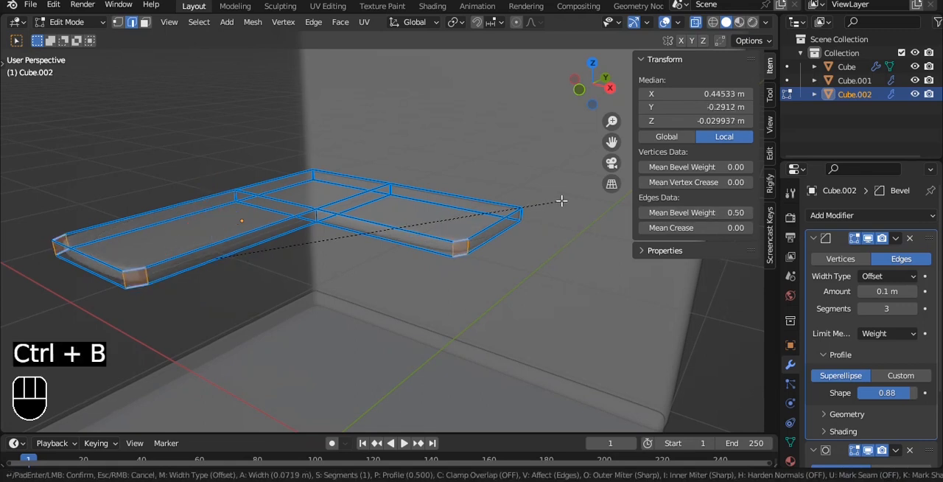
click(573, 197)
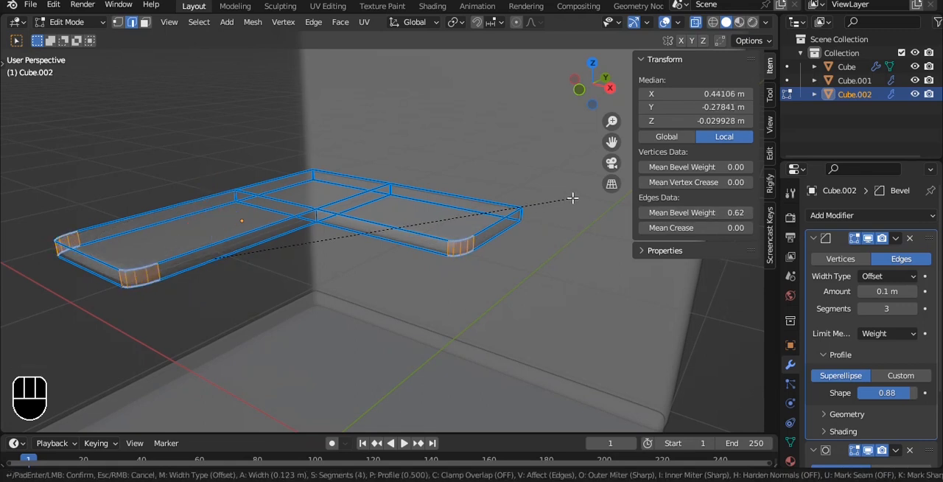
key(ctrl+Tab)
key(ctrl+z)
- Apply the L-shaped plate's scale
key(Tab)
key(ctrl+a)
click(524, 223)
- Bevel the three selected vertical corner edges with 4 segments to round the plate's outer corners
key(Tab)
key(ctrl+b)
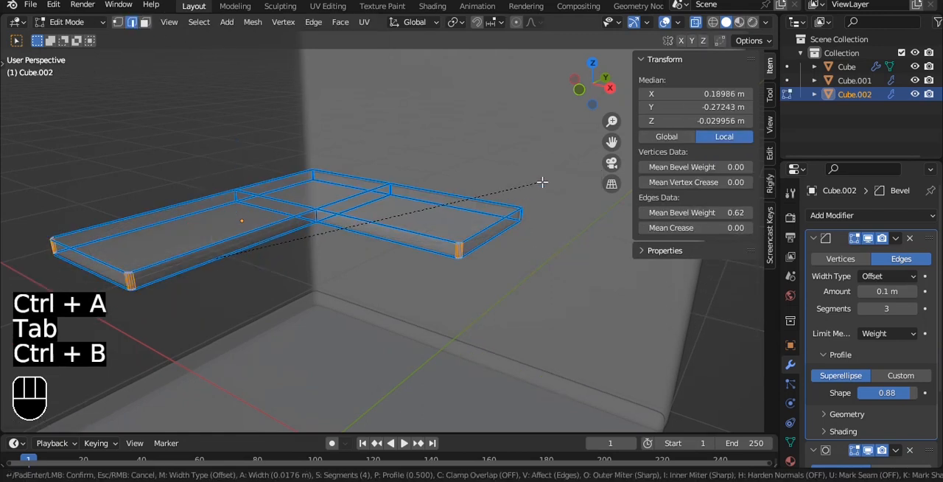
click(564, 183)
- Apply auto smooth shading to the L-shaped plate and return to the solid, non-transparent display
key(Tab)
right_click(564, 186)
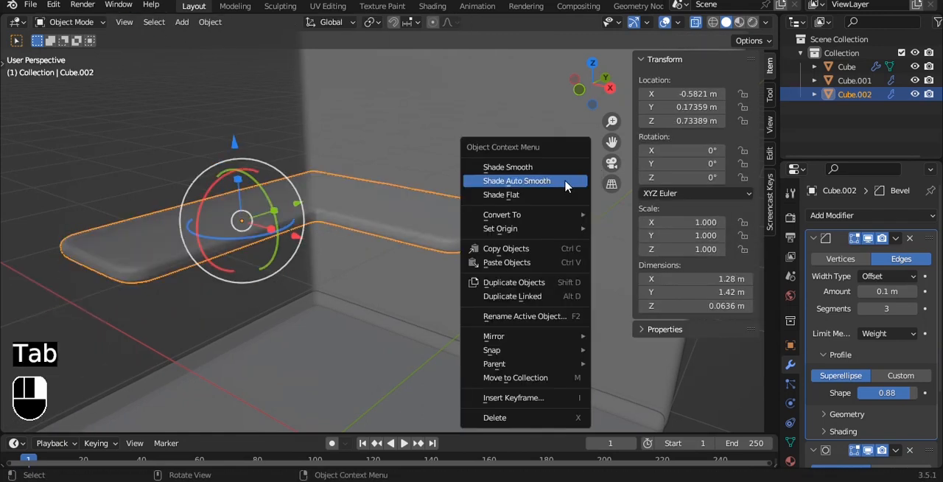
click(564, 183)
key(alt+z)
- Set the L-shaped plate's origin to its geometry and save the file
key(grave)
key(q)
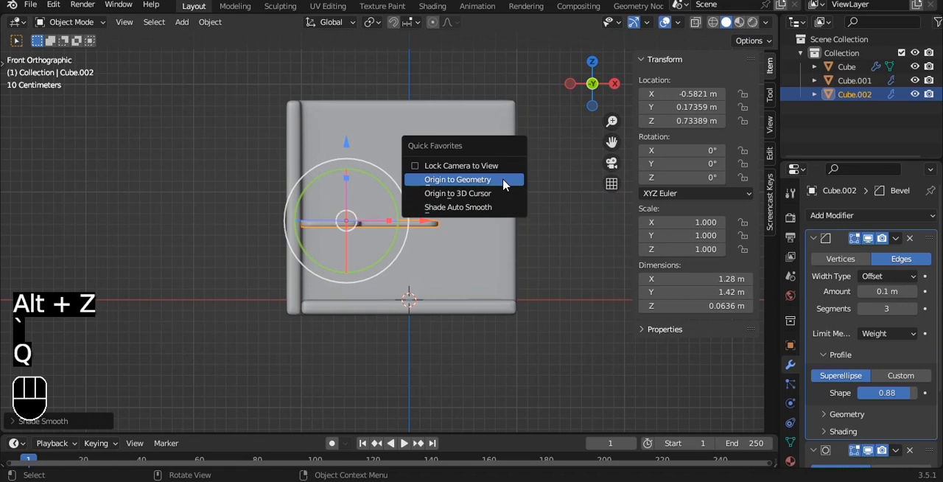
click(505, 183)
scroll(437, 216, up, 2)
key(ctrl+s)
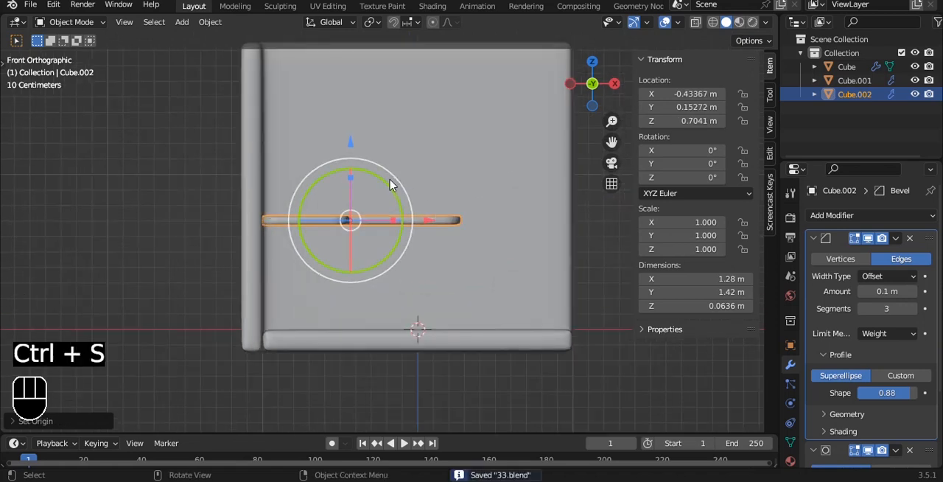
- Lower the L-shaped desktop along Z to a height of about 0.66 m
alt+drag(379, 189, 361, 167)
drag(304, 145, 303, 152)
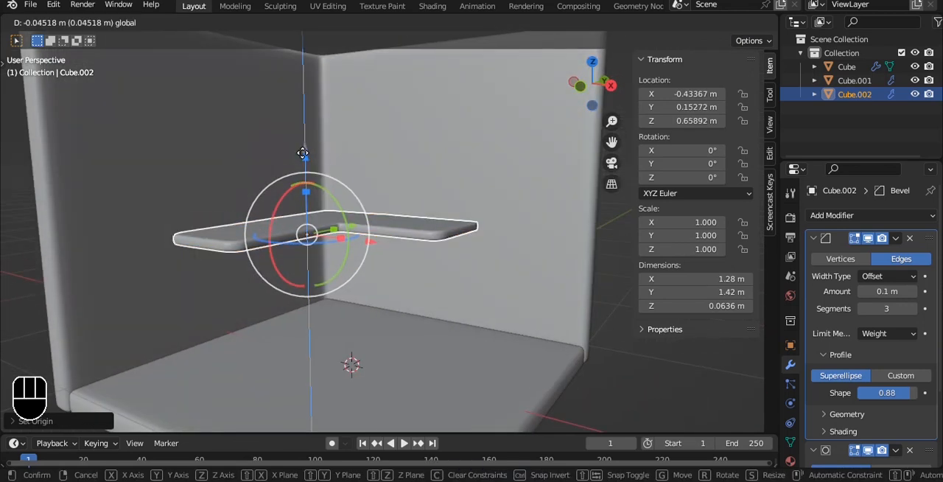
alt+shift+drag(353, 175, 416, 135)
- Duplicate the floor slab's upper face in place and separate the copy into its own object
click(514, 300)
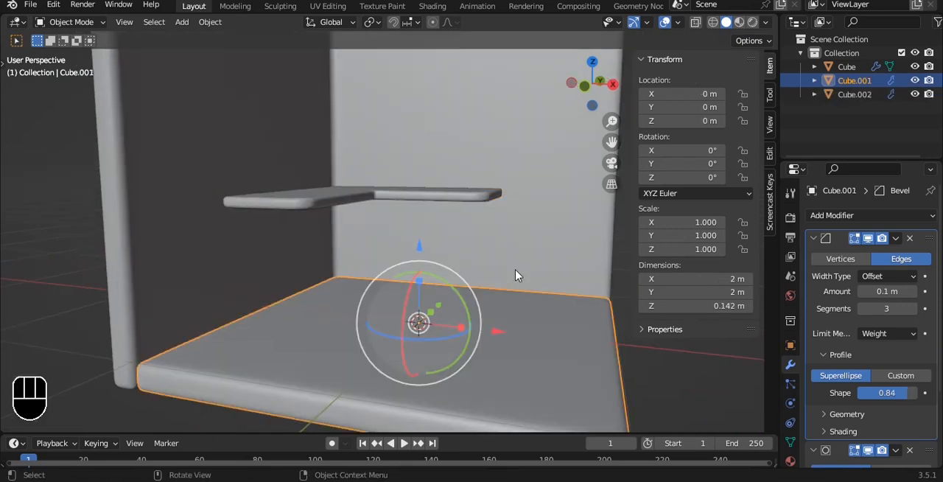
key(Tab)
key(3)
click(547, 305)
key(shift+d)
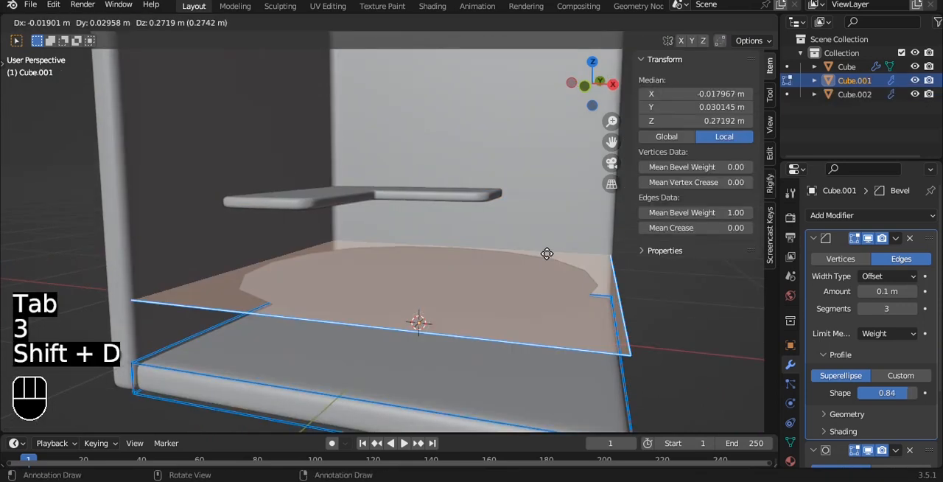
right_click(546, 254)
key(p)
click(545, 253)
key(Tab)
- Set the separated floor face's origin to its geometry and save the file
click(464, 326)
key(q)
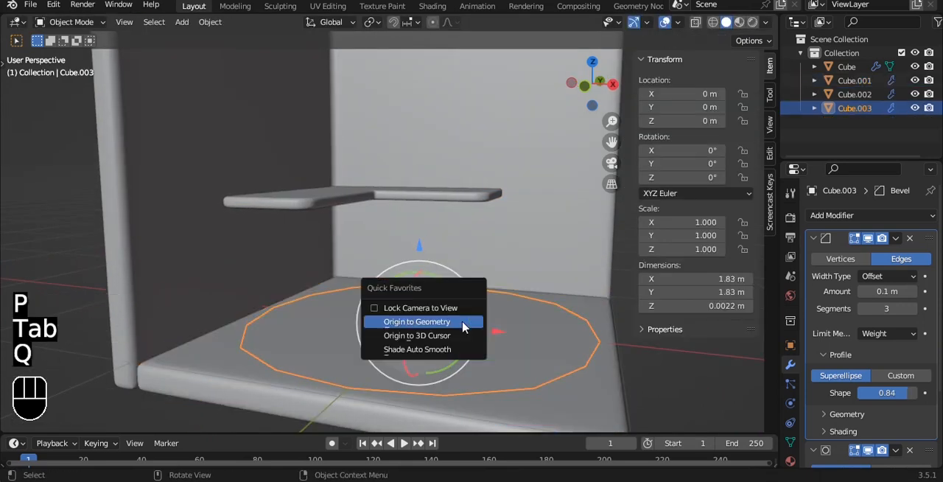
click(464, 326)
key(grave)
click(368, 271)
key(ctrl+s)
- Scale the separated face to about half size, move it above the floor and stand it upright with a 90° X rotation
key(s)
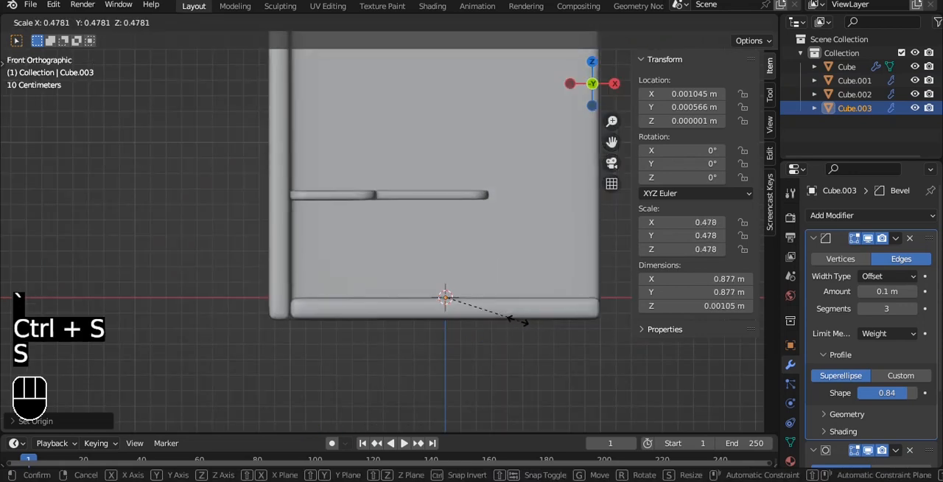
click(506, 318)
key(g)
click(417, 256)
key(r)
key(x)
key(9)
key(0)
click(461, 220)
- Scale the upright face to about 0.246 and place it under the desktop beside the side wall
scroll(461, 220, up, 1)
key(s)
click(416, 222)
key(g)
click(385, 226)
scroll(390, 227, up, 2)
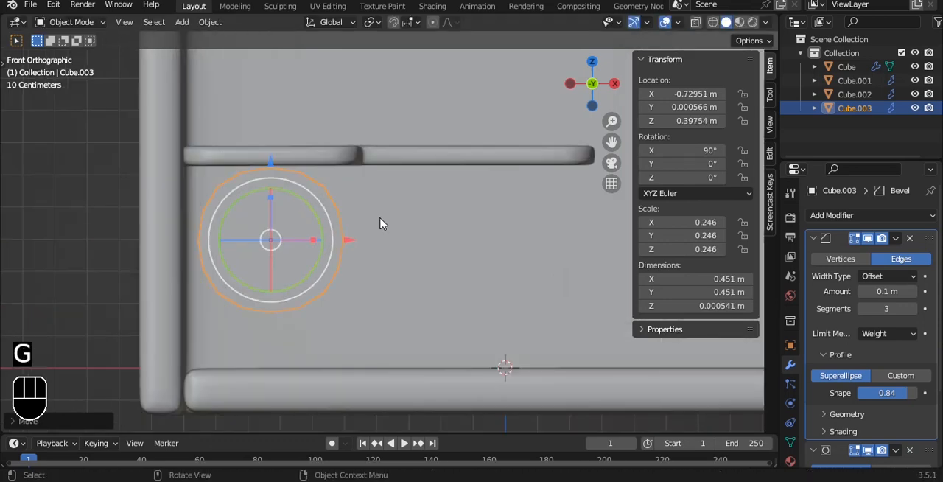
- Remove the upright face's modifiers and lower its mean bevel weight to 0.03
click(910, 239)
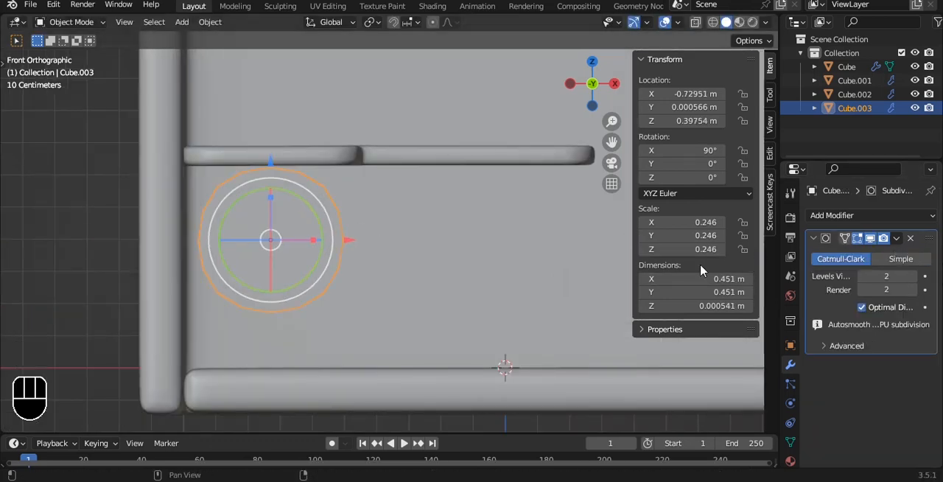
key(Tab)
key(a)
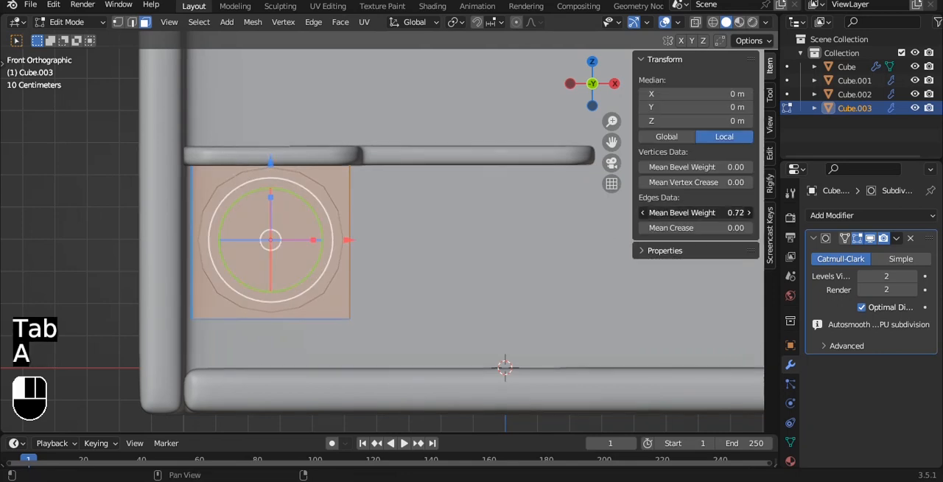
drag(696, 214, 709, 213)
key(Tab)
- Move the upright panel along Y to about -0.318 m, beneath the desktop's front end
alt+drag(376, 232, 300, 211)
drag(247, 238, 140, 246)
key(grave)
click(266, 233)
shift+middle_drag(278, 204, 347, 231)
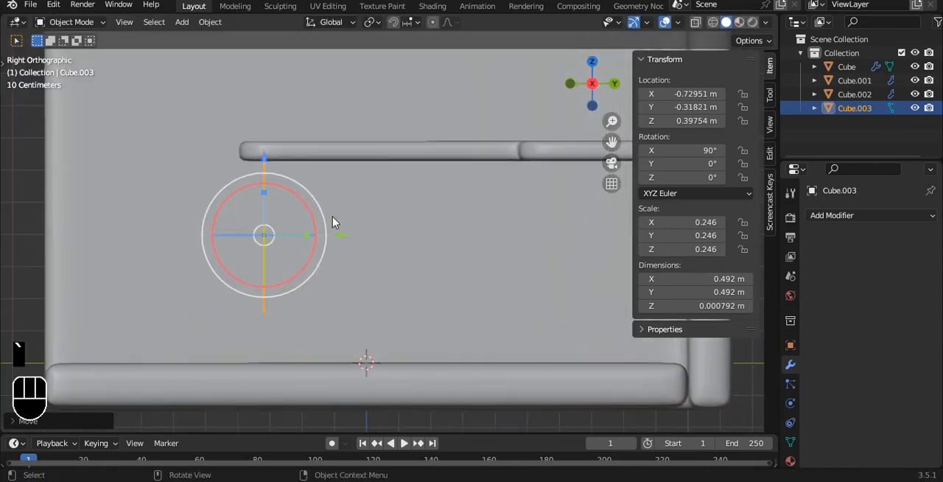
- Extrude the upright panel to a thickness of about 0.04 m
key(Tab)
key(a)
key(a)
key(e)
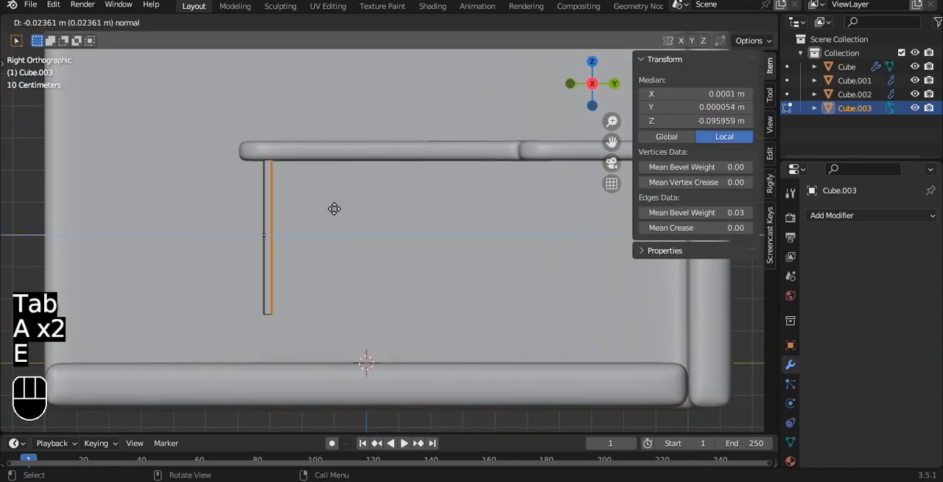
click(338, 209)
key(alt+z)
alt+drag(274, 189, 358, 201)
key(alt+z)
- Inset the panel's front and back faces and bridge their edge loops to form an open frame
key(3)
click(304, 210)
alt+drag(304, 210, 395, 209)
shift+click(318, 213)
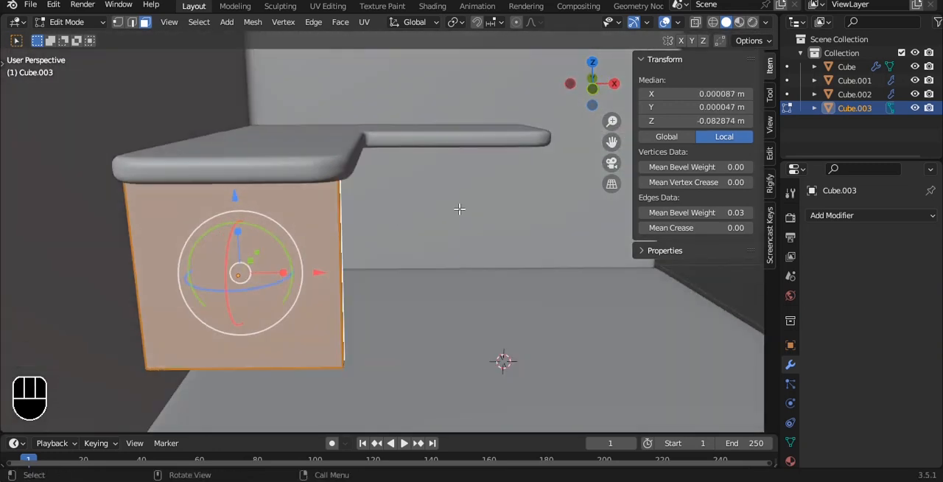
key(i)
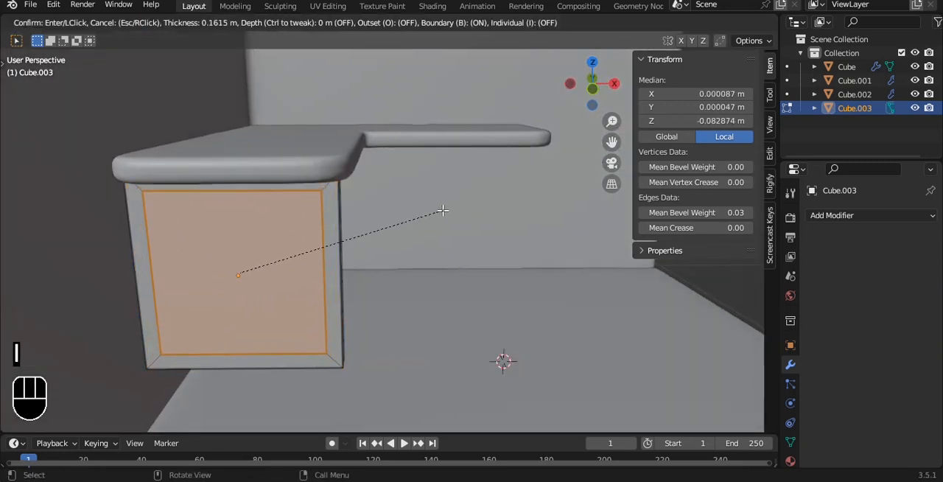
click(433, 213)
key(ctrl+e)
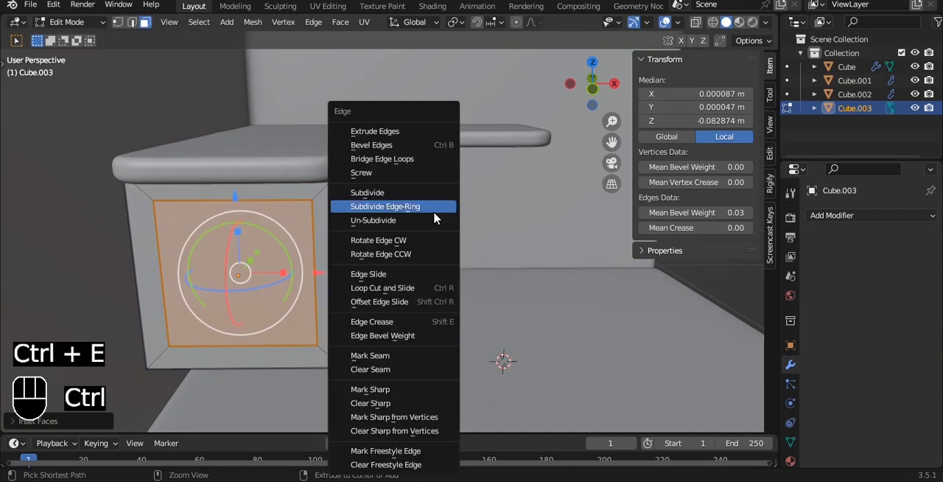
click(389, 159)
key(Tab)
- Extend the frame's lower vertices down to the floor, making it about 0.647 m tall
key(grave)
click(285, 165)
key(Tab)
key(alt+z)
key(1)
drag(120, 248, 364, 328)
drag(272, 234, 272, 288)
key(Tab)
key(alt+z)
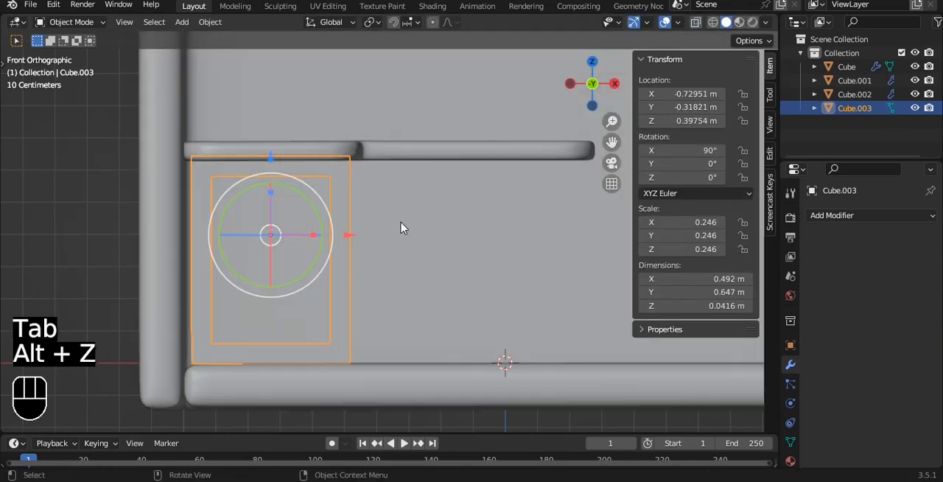
- Set the leg frame's origin to its geometry
key(q)
click(404, 225)
alt+middle_drag(459, 202, 405, 224)
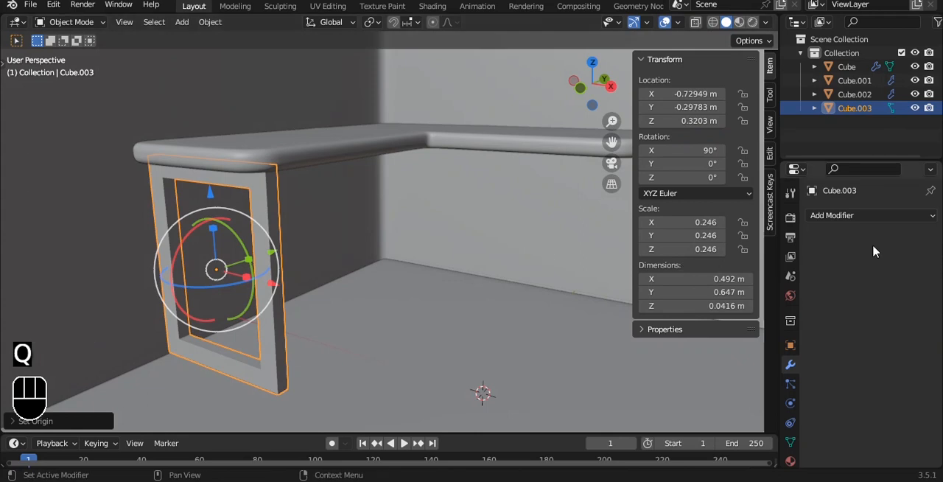
- Add a Bevel modifier to the leg frame with 2 segments and the limit method set to Weight
click(869, 215)
click(666, 269)
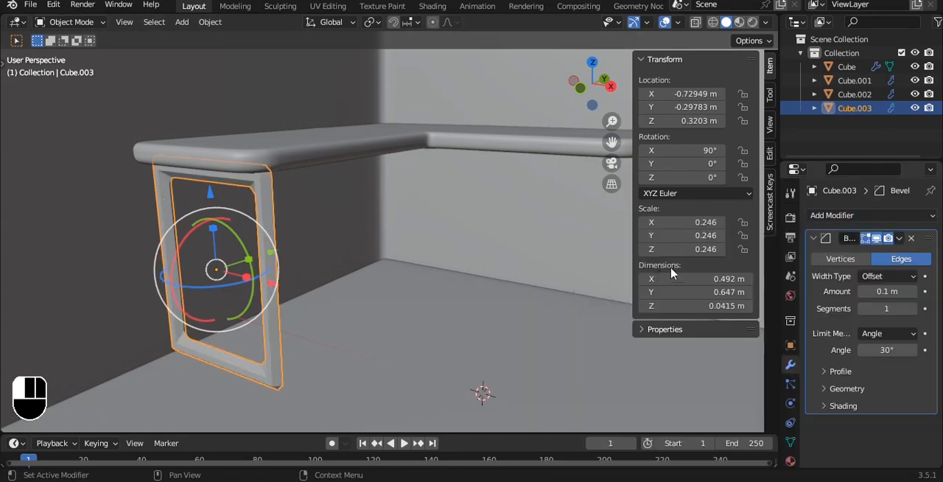
click(913, 309)
click(888, 333)
click(860, 376)
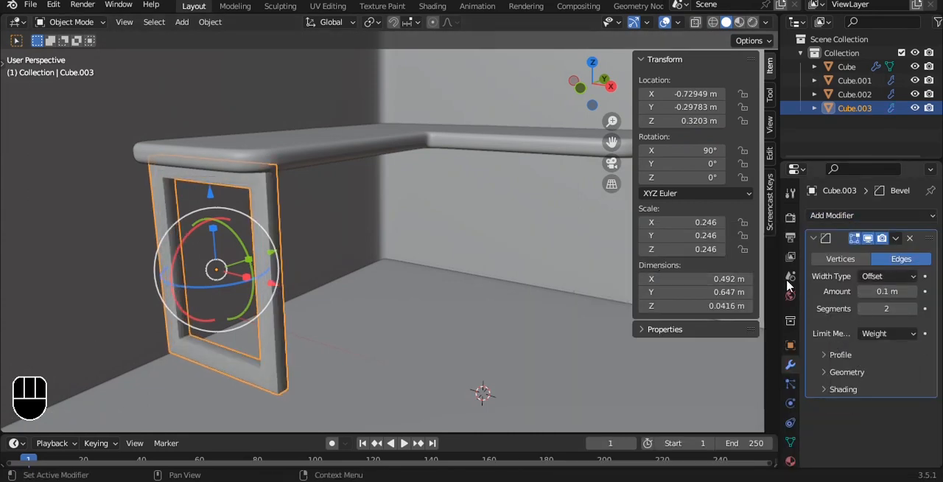
- Add a level 1 Subdivision Surface modifier to the leg frame and raise the mean bevel weight of all its edges
scroll(392, 250, up, 2)
key(ctrl+1)
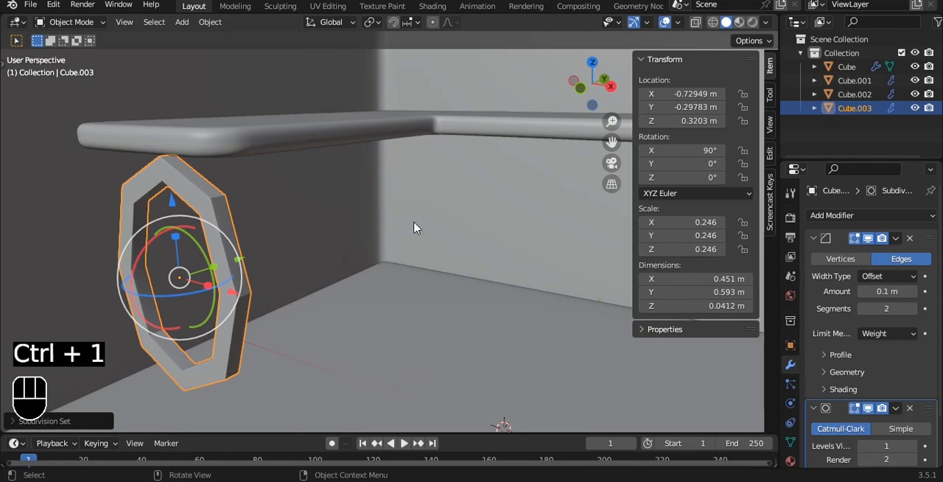
key(Tab)
key(a)
key(a)
drag(699, 213, 766, 212)
key(Tab)
- Set the leg frame's bevel to 3 segments with a profile shape of 0.78 and save the file
middle_drag(333, 204, 249, 192)
scroll(249, 192, up, 2)
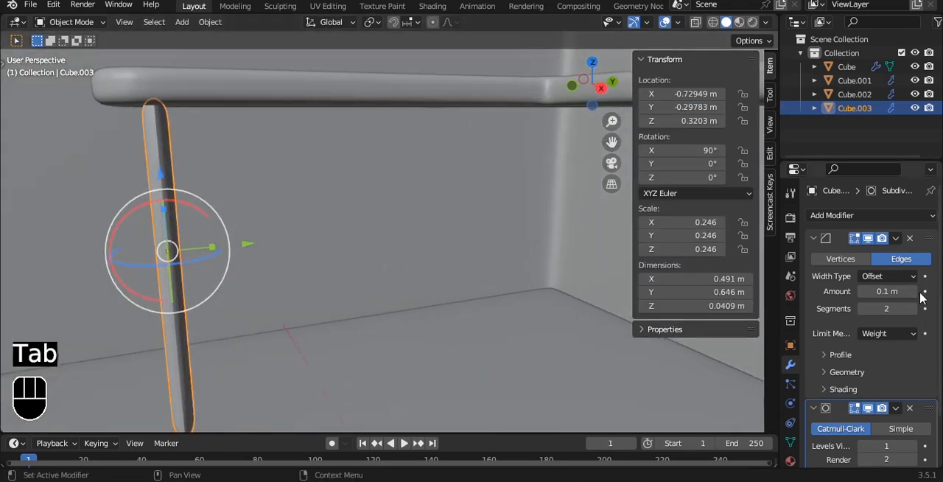
click(913, 309)
click(851, 357)
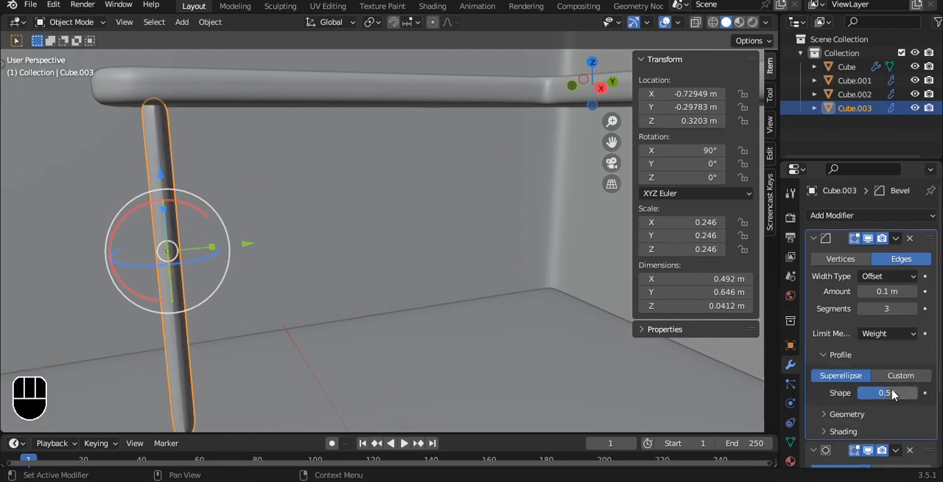
drag(887, 393, 913, 393)
alt+drag(305, 209, 405, 215)
key(grave)
click(352, 165)
alt+drag(148, 223, 327, 250)
key(ctrl+s)
- Place a copy of the leg frame, rotated 90° about Z, under the desktop's other end and save the file
click(327, 250)
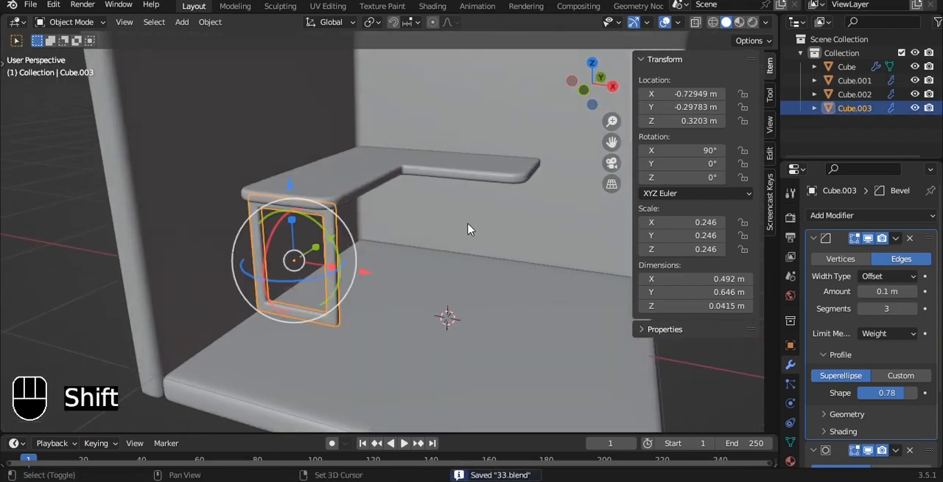
key(shift+d)
key(x)
click(521, 259)
key(r)
click(383, 278)
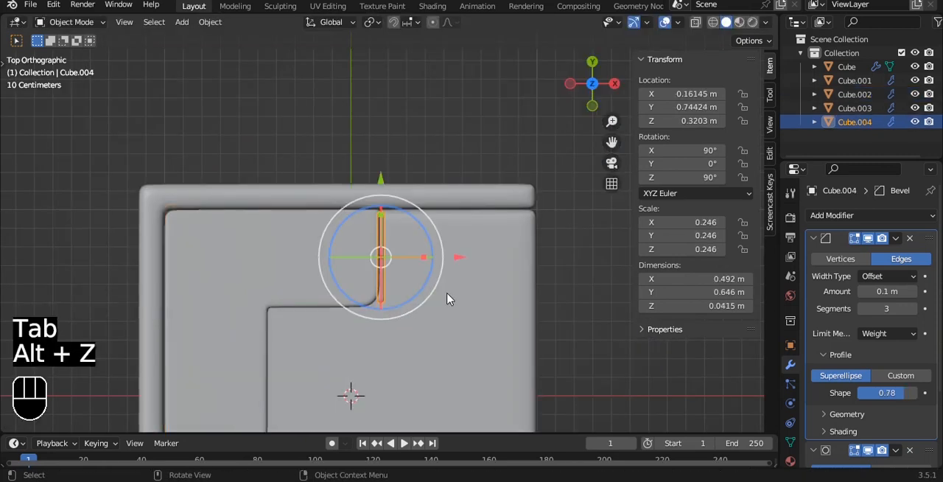
drag(460, 257, 437, 252)
alt+drag(465, 178, 394, 195)
key(alt+z)
key(ctrl+s)
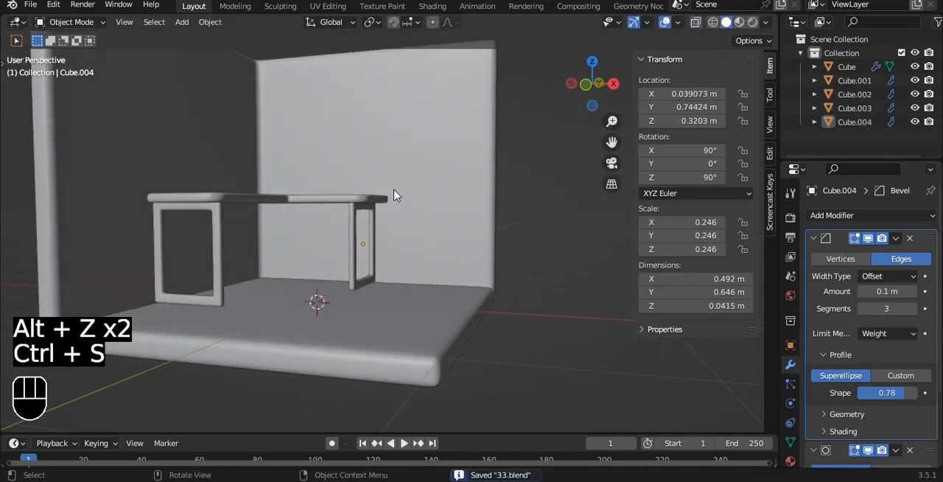
- Duplicate the back wall's inner face in place and separate the copy into its own object
alt+drag(382, 155, 431, 194)
click(429, 188)
key(Tab)
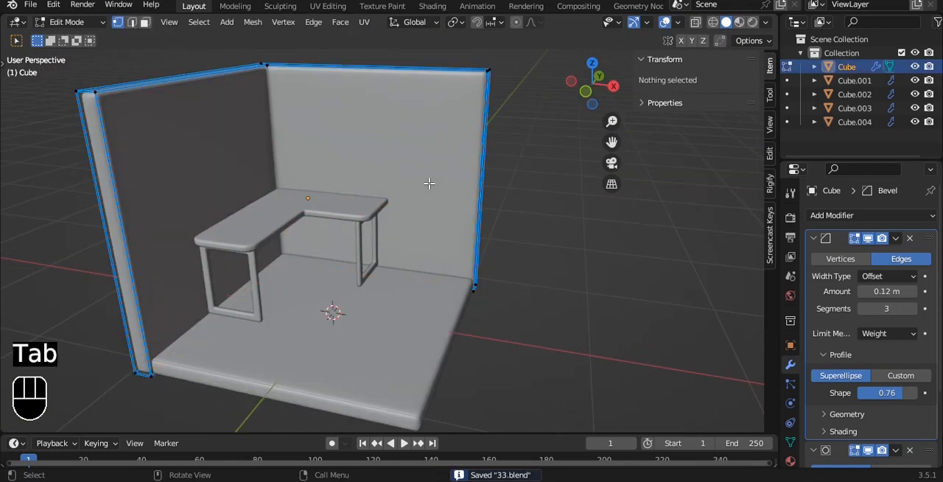
click(428, 187)
key(shift+d)
right_click(427, 187)
key(p)
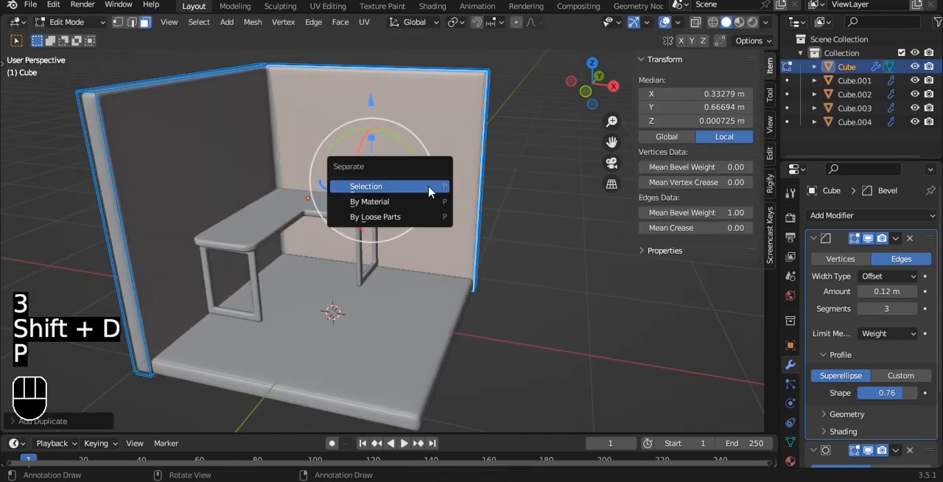
click(432, 190)
key(Tab)
- Set the separated wall face's origin to its geometry and save the file
key(q)
click(433, 170)
key(ctrl+s)
alt+drag(458, 162, 428, 159)
- Narrow the separated wall face to an X scale of about 0.34 and shift it beside the desk, to X about 0.58 m
key(grave)
key(s)
key(x)
click(429, 190)
drag(447, 183, 499, 183)
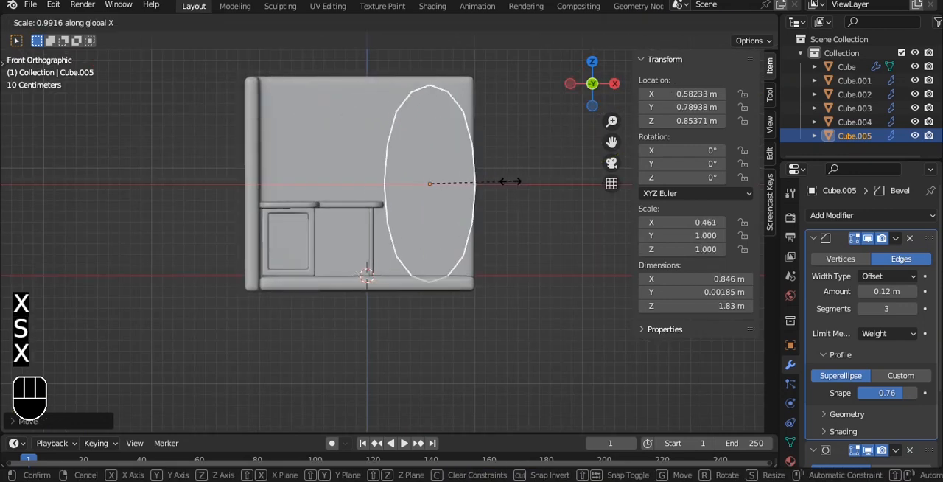
click(489, 181)
- Reduce the narrowed face's height to a Z scale of about 0.8
scroll(492, 178, up, 3)
key(s)
key(z)
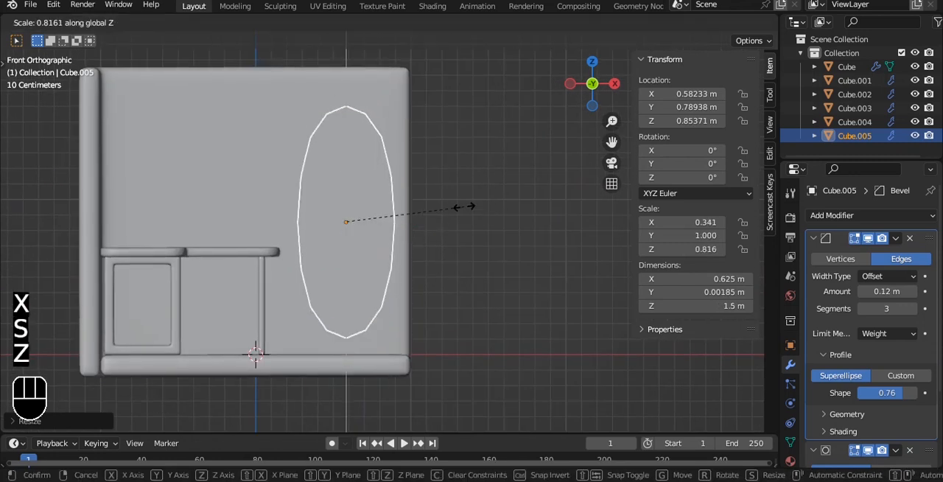
click(450, 205)
- Shift the tall face along Y and extrude it into a cabinet block reaching the back wall
key(Tab)
key(a)
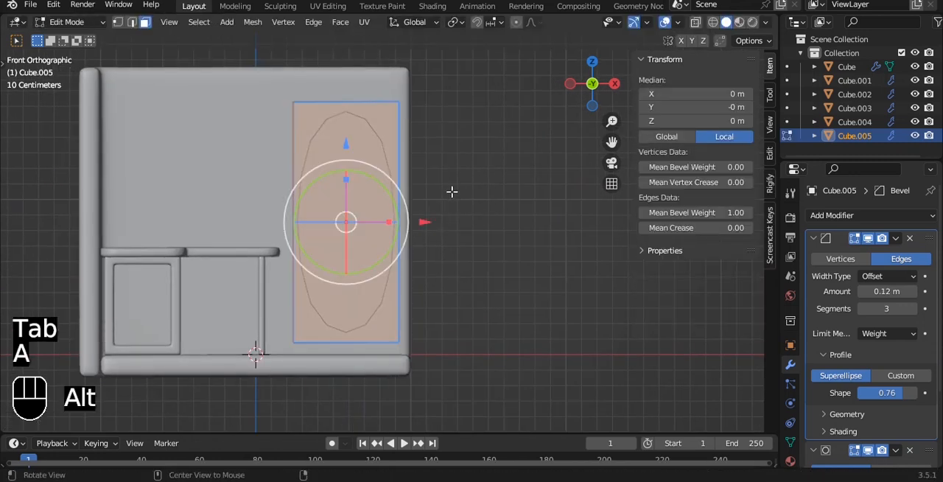
alt+drag(456, 193, 366, 212)
key(grave)
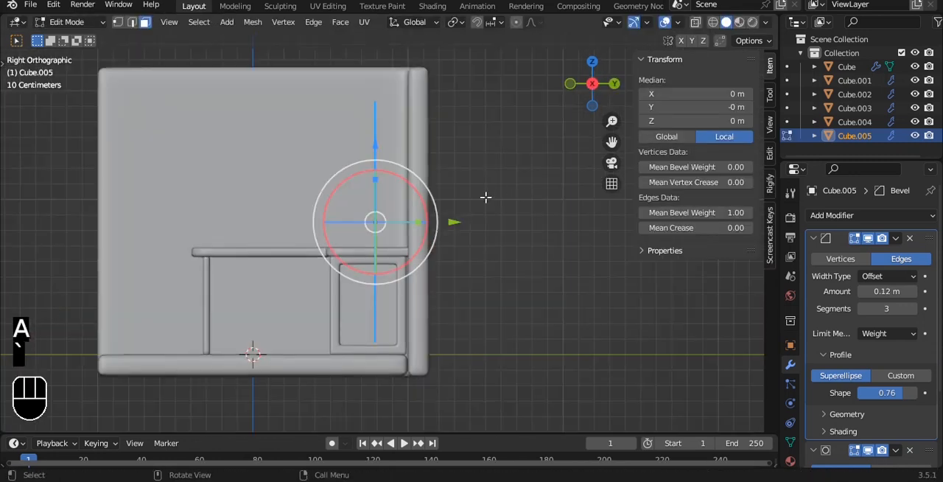
key(g)
key(y)
click(433, 222)
key(e)
click(483, 220)
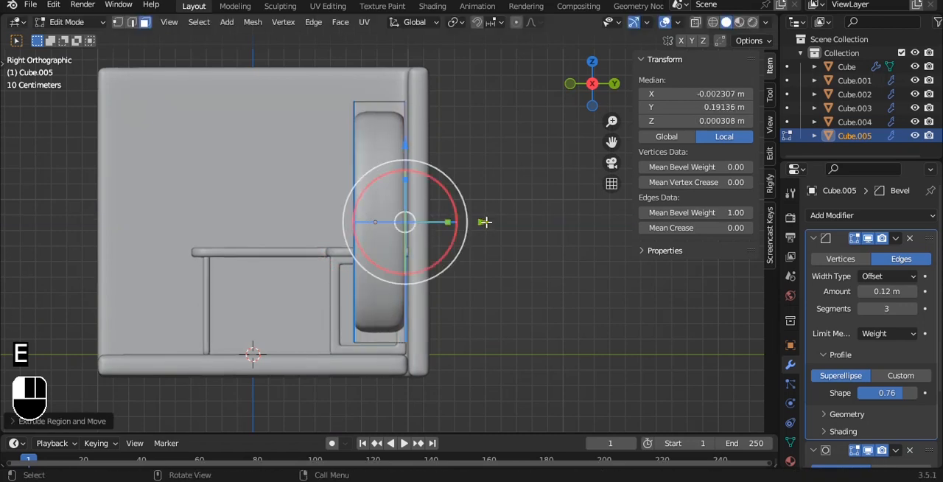
- Set the cabinet block's origin to its geometry
key(Tab)
scroll(435, 177, up, 3)
key(q)
click(446, 189)
drag(459, 216, 547, 207)
scroll(451, 204, down, 3)
key(grave)
- Lower the cabinet block's mesh toward the floor and stretch its outer side toward the back wall's free edge
key(Tab)
key(a)
key(a)
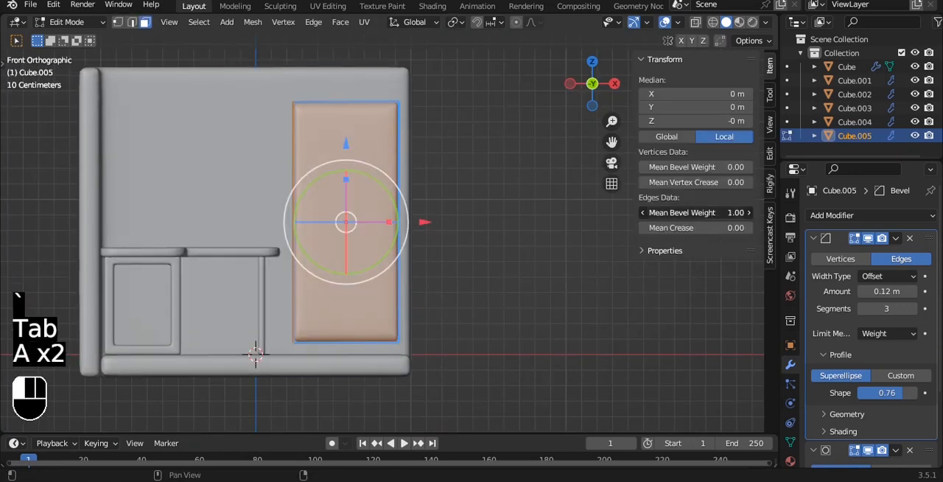
drag(345, 145, 344, 162)
key(alt+z)
key(1)
drag(377, 83, 472, 368)
key(alt+z)
drag(477, 236, 485, 236)
- Add a vertical loop cut down the middle of the cabinet block
alt+drag(415, 168, 347, 236)
alt+drag(349, 205, 410, 153)
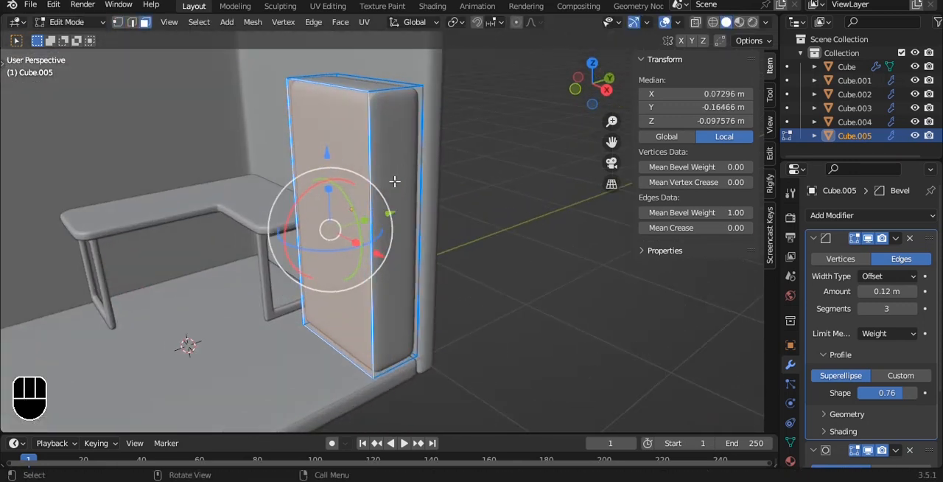
key(ctrl+r)
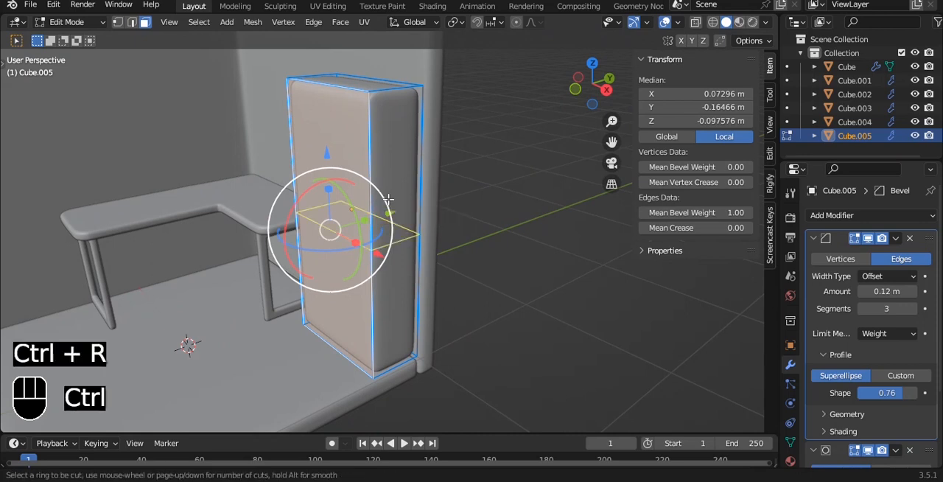
click(342, 95)
alt+drag(343, 95, 452, 121)
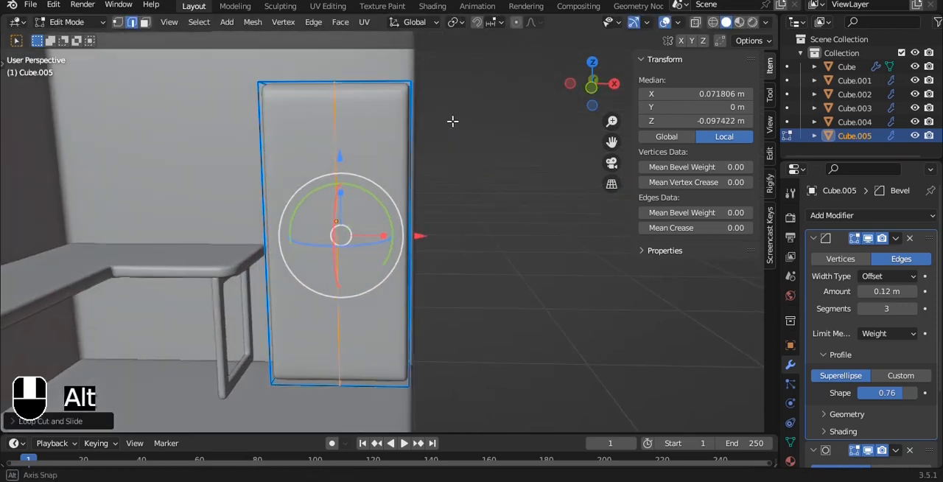
- Try to inset the cabinet block's two front faces individually
key(3)
click(372, 153)
shift+click(307, 147)
key(i)
key(i)
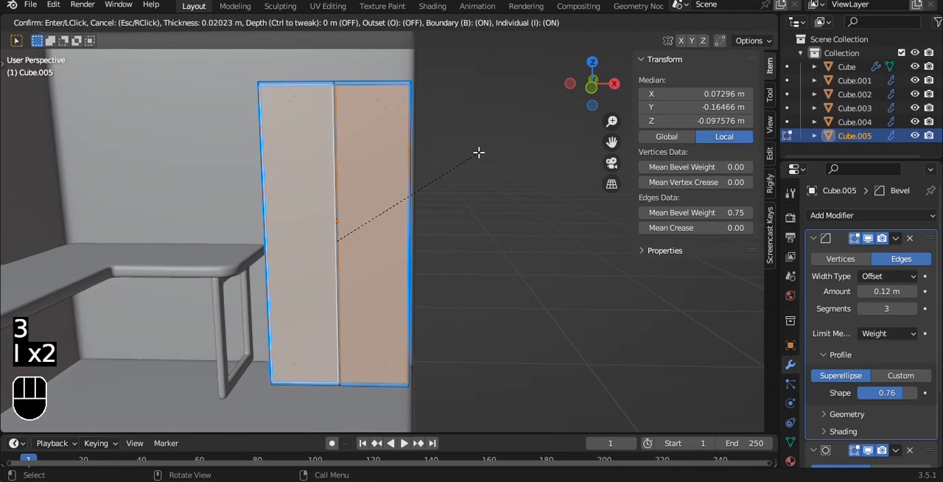
click(478, 153)
alt+drag(472, 116, 477, 135)
key(s)
right_click(464, 136)
- Apply the cabinet block's scale, then undo that change and the inset of the front faces
key(Tab)
key(ctrl+a)
click(463, 136)
key(Tab)
scroll(488, 143, up, 2)
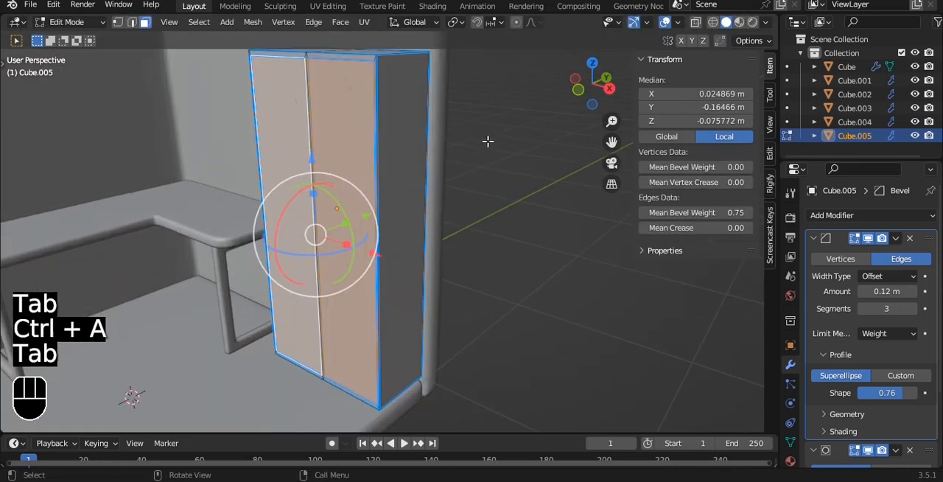
middle_drag(488, 143, 530, 134)
key(ctrl+z)
key(ctrl+z)
key(ctrl+z)
key(Tab)
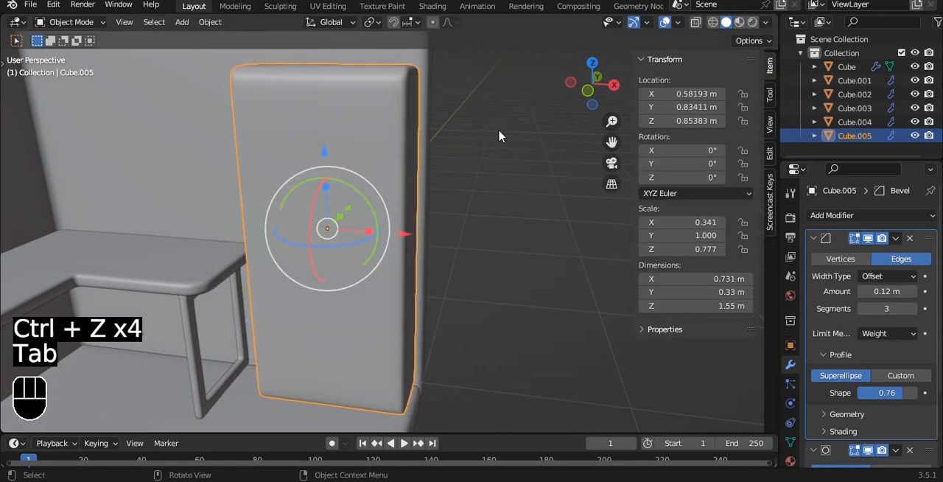
- Duplicate the cabinet, move the copy in front of it and scale it down to about 0.21 × 0.10 × 0.45 m
middle_drag(499, 136, 486, 146)
key(shift+d)
right_click(467, 152)
alt+drag(468, 152, 338, 236)
scroll(405, 160, up, 3)
key(s)
click(327, 259)
- Rotate the small block 90° about Y so it lies horizontally across the cabinet front
key(grave)
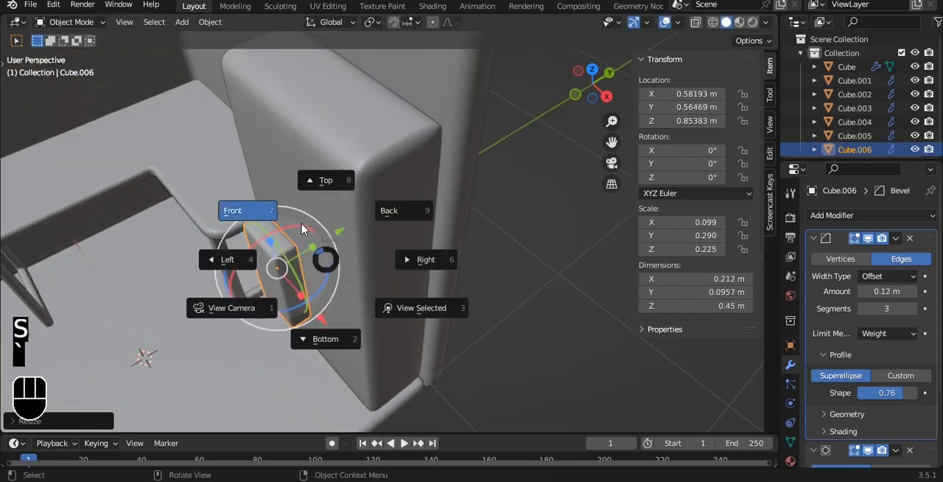
click(302, 228)
drag(370, 214, 432, 259)
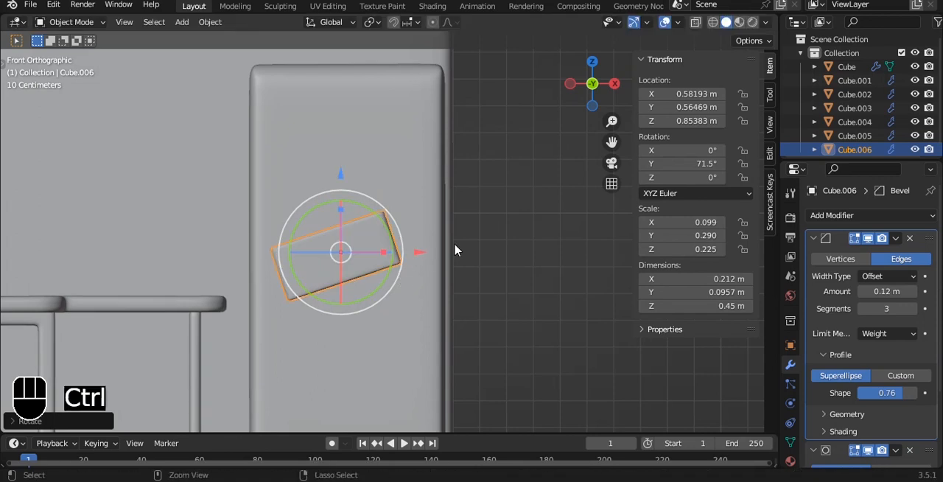
key(ctrl+z)
text(r90)
click(459, 240)
- Place the block at the cabinet's lower front and enlarge it to about 0.62 m wide and 0.27 m high as a drawer
key(g)
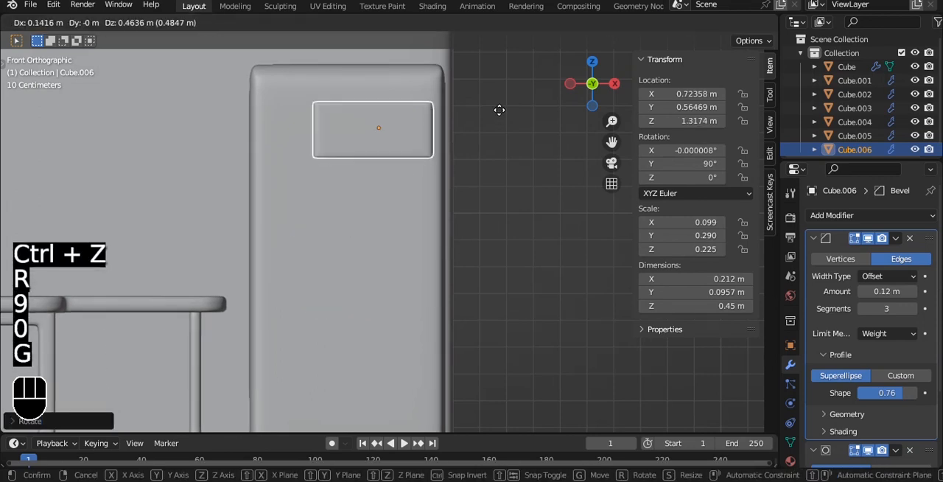
click(478, 344)
alt+shift+drag(478, 344, 479, 193)
drag(358, 125, 343, 194)
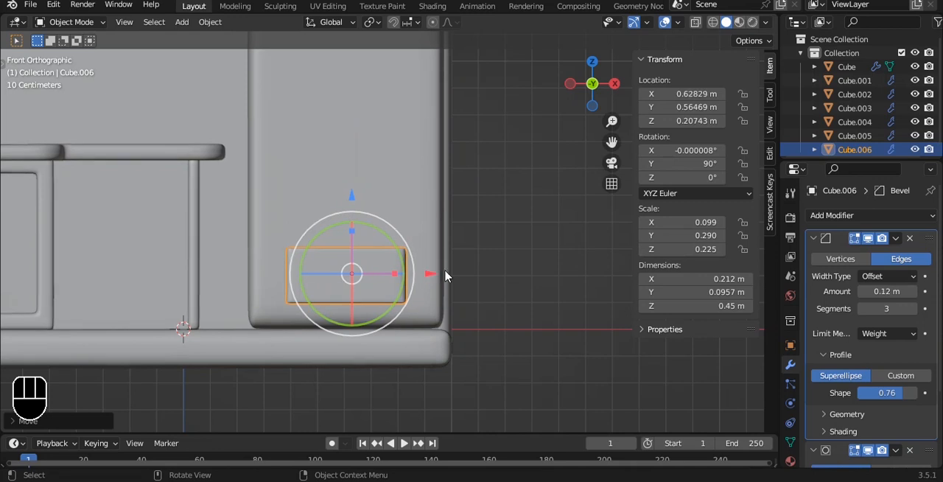
key(s)
right_click(474, 266)
drag(354, 270, 349, 189)
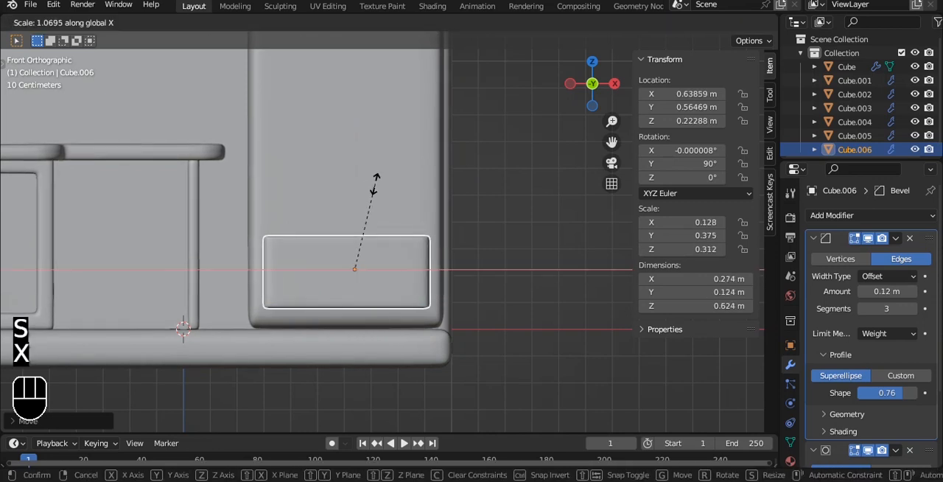
click(374, 184)
- Push the drawer panel along Y to about 0.71 m so it sits partly in the cabinet front
alt+drag(482, 184, 401, 228)
click(473, 219)
alt+drag(331, 199, 452, 133)
- Duplicate the drawer panel upward along Z and rotate the copy 90° to make an upright door
key(grave)
click(405, 98)
alt+shift+drag(387, 121, 359, 244)
scroll(360, 244, down, 2)
click(358, 344)
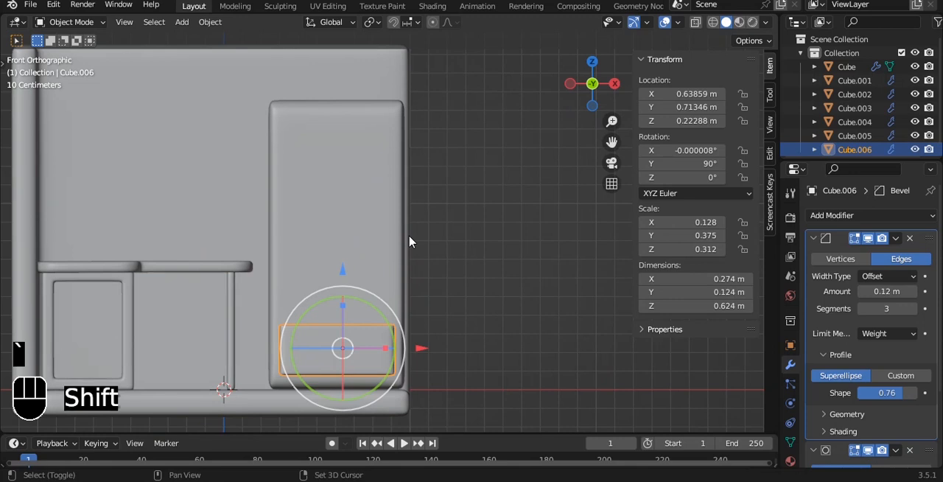
key(shift+d)
key(z)
click(399, 72)
text(r90)
click(372, 123)
- Shift the door onto the cabinet's right half and stretch its lower end down to just above the drawer
drag(421, 179, 450, 180)
drag(373, 94, 372, 92)
key(Tab)
key(alt+z)
drag(251, 164, 465, 286)
key(1)
drag(372, 161, 369, 235)
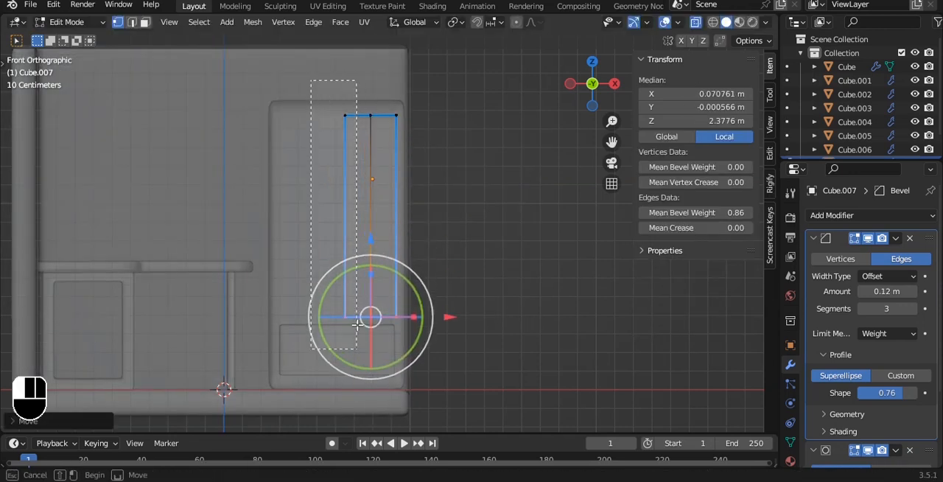
- Set the door's origin to its geometry and duplicate it about 0.33 m along negative X as the left door
key(Tab)
key(q)
click(404, 171)
key(shift+d)
key(x)
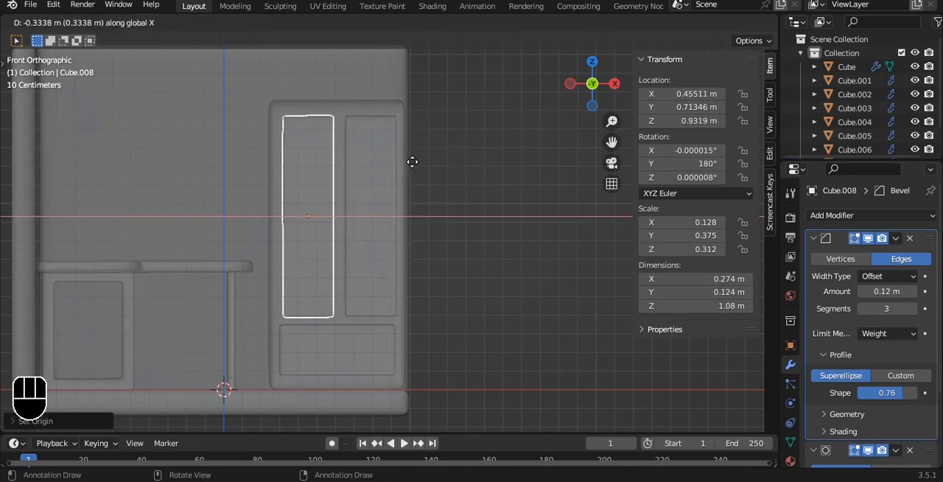
click(411, 161)
- Widen the left door by moving its inner edge vertices slightly toward the cabinet's middle
key(Tab)
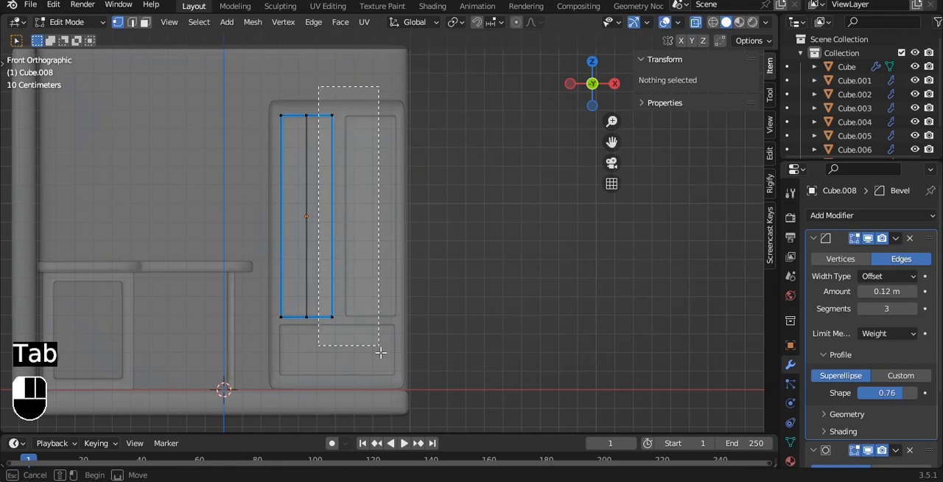
drag(295, 75, 420, 362)
scroll(399, 295, up, 2)
drag(369, 211, 376, 211)
key(a)
key(Tab)
key(alt+z)
- Widen the right door by moving its inner edge vertices slightly toward the left door
click(358, 103)
key(Tab)
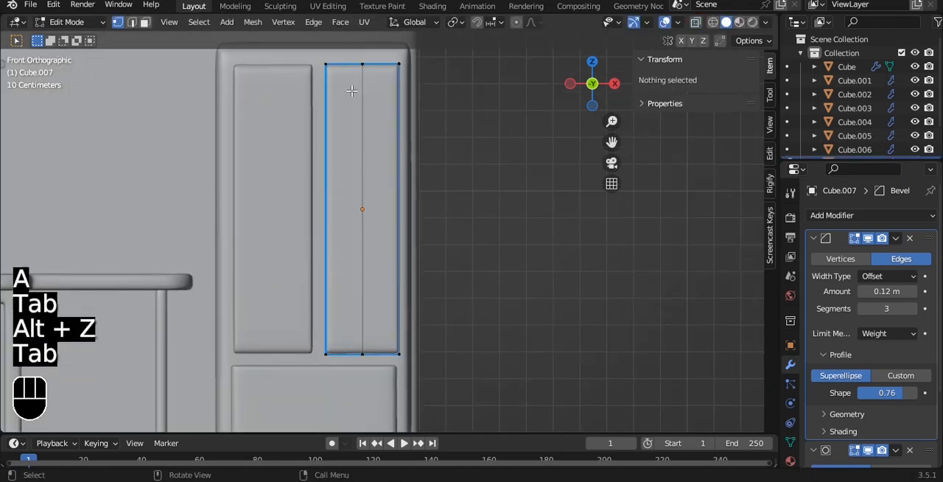
key(alt+z)
drag(344, 403, 344, 403)
key(alt+z)
drag(401, 209, 394, 206)
key(Tab)
key(alt+z)
key(alt+z)
- Duplicate the right door and scale the copy down to about 0.05 × 0.02 × 0.19 m for a handle
alt+drag(488, 173, 437, 184)
key(grave)
click(455, 145)
click(350, 394)
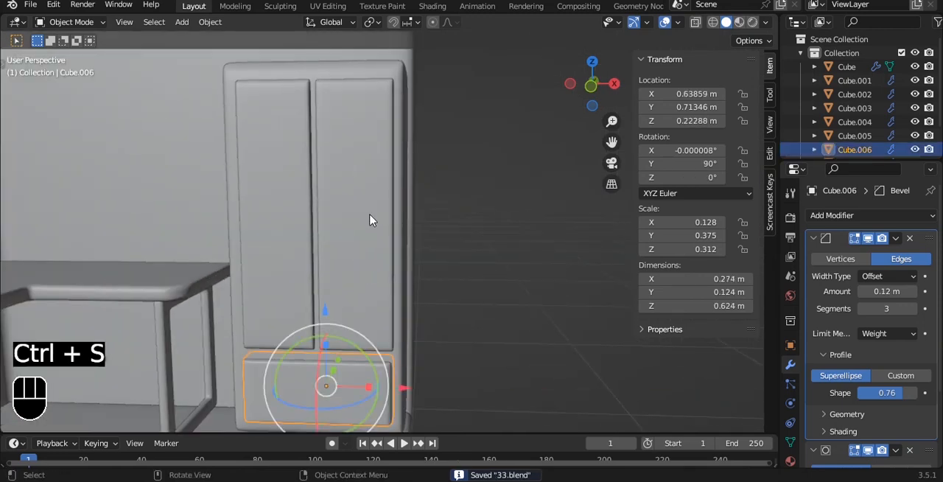
click(371, 221)
key(shift+d)
right_click(457, 132)
key(s)
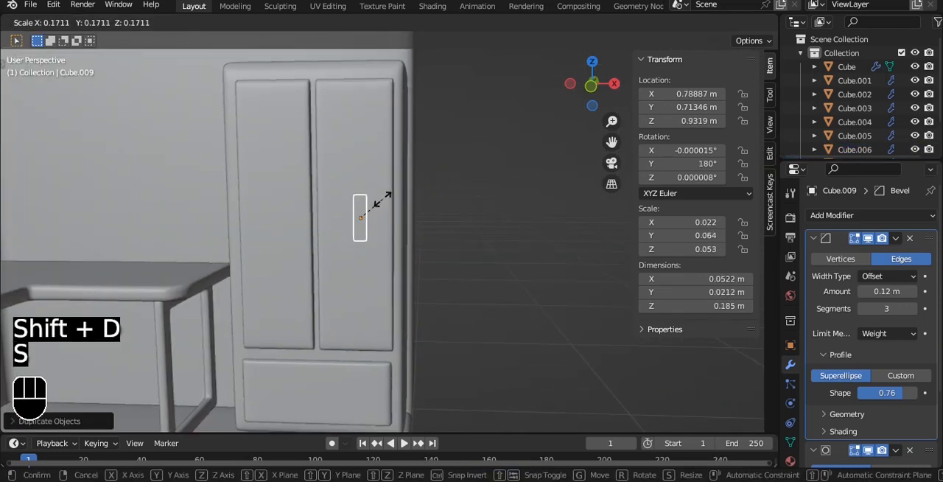
click(383, 199)
- Shrink the handle along Z to about 0.12 m and along X to about 0.04 m
key(grave)
key(grave)
click(450, 181)
scroll(479, 196, up, 2)
key(s)
key(z)
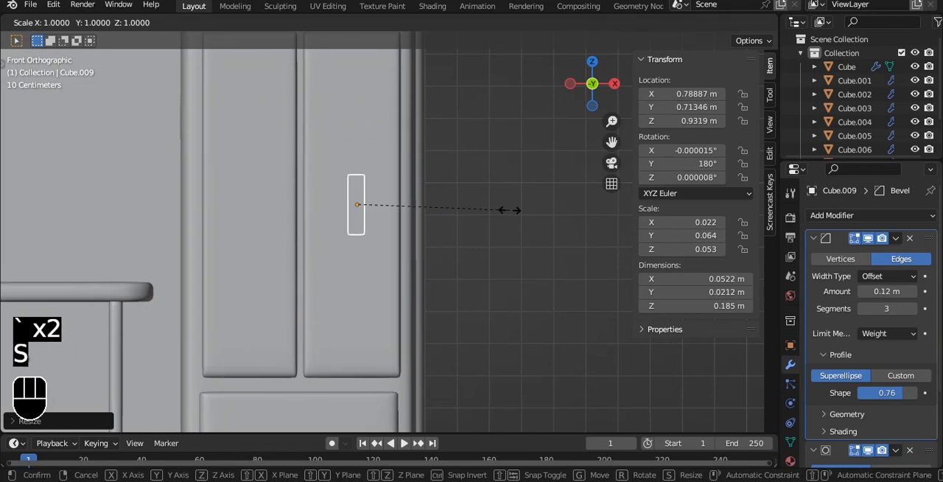
click(454, 209)
key(s)
key(x)
click(429, 207)
- Add a plane at the world origin and rotate it 90° about X so it stands upright
alt+drag(484, 172, 354, 203)
key(shift+a)
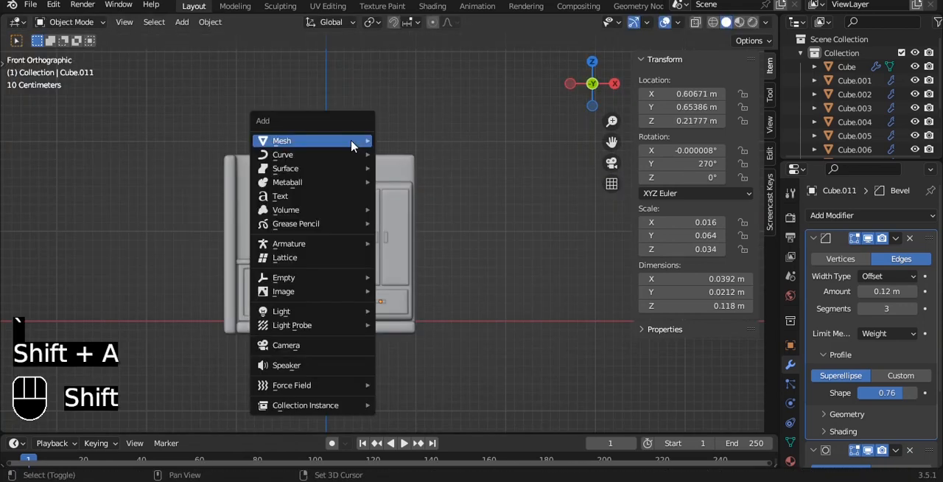
mouse_move(354, 142)
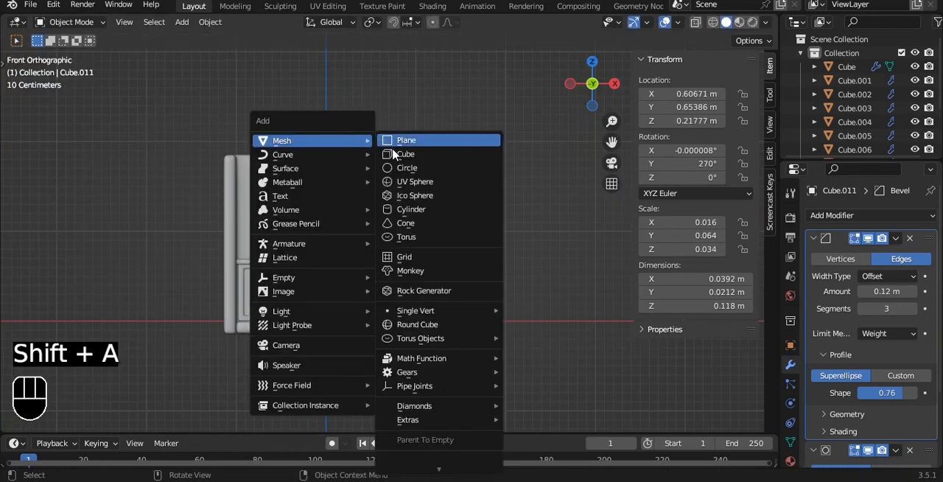
click(404, 140)
text(rx90)
click(408, 216)
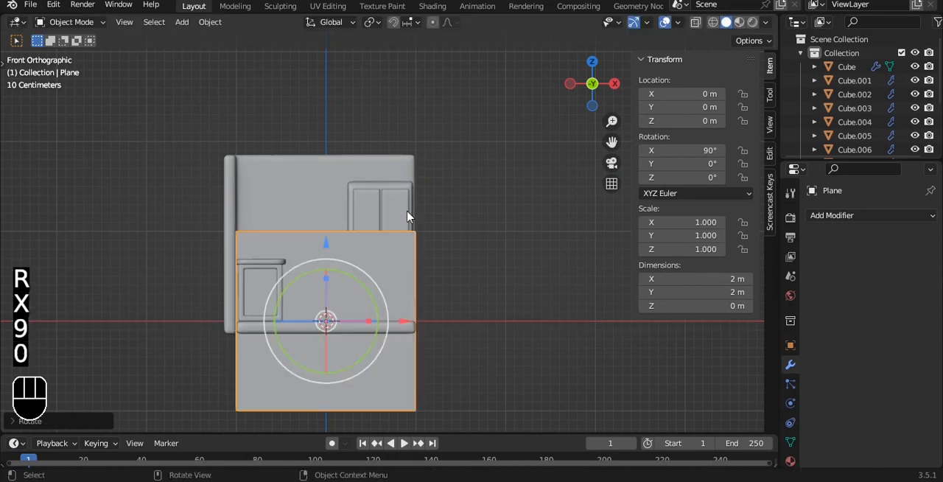
- Isolate the plane and subdivide it into a 7 by 7 grid of faces
key(KP_Divide)
key(Tab)
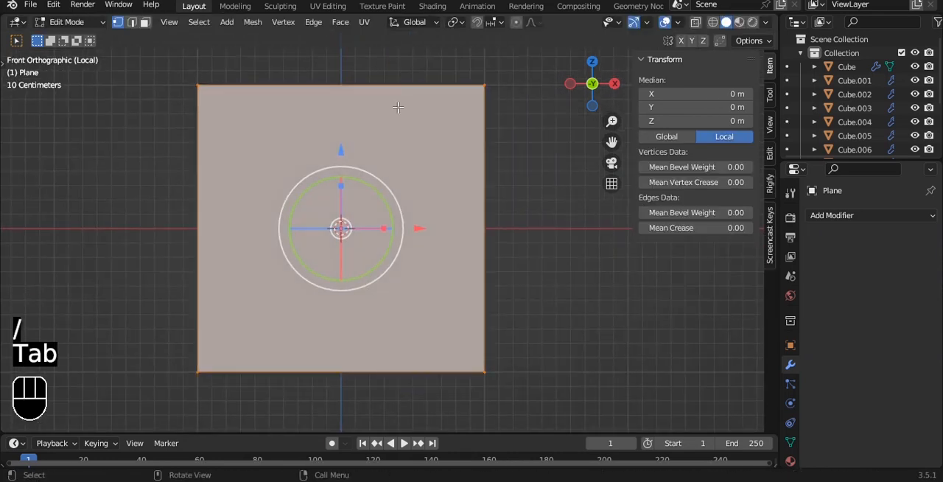
right_click(386, 94)
click(317, 114)
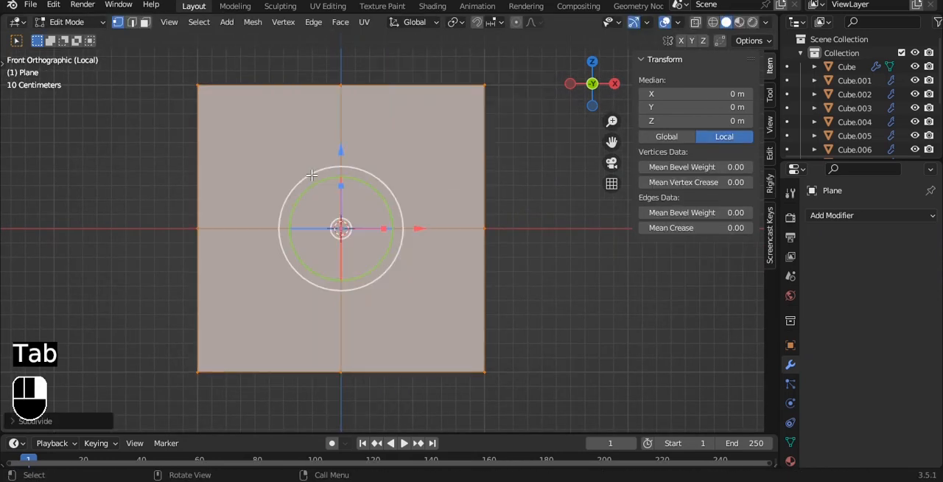
click(59, 422)
click(186, 325)
click(186, 325)
click(186, 325)
click(186, 325)
key(Tab)
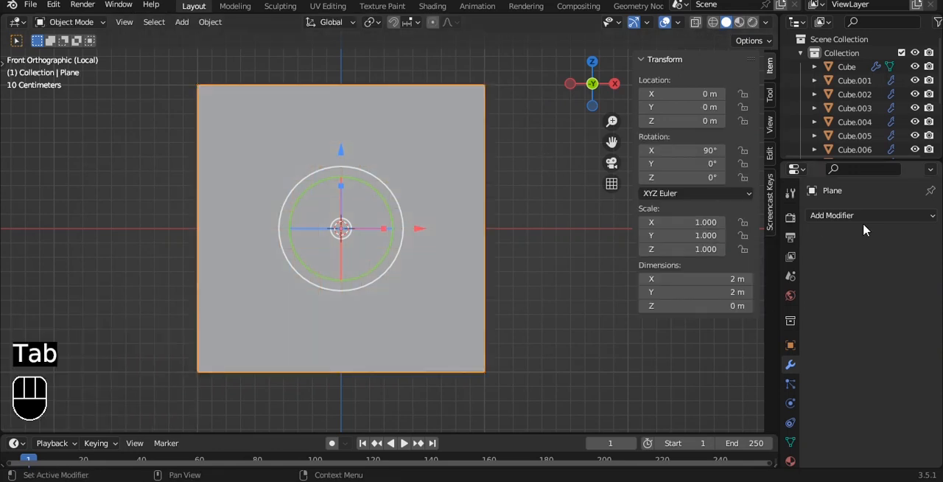
- Add a Wireframe modifier to the subdivided plane and shade it auto smooth
click(860, 216)
scroll(671, 466, down, 4)
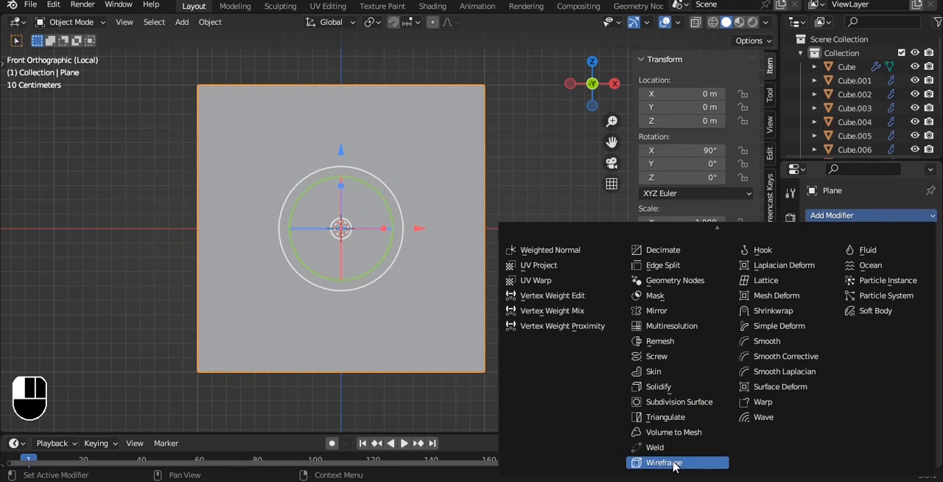
click(673, 464)
right_click(514, 151)
click(514, 153)
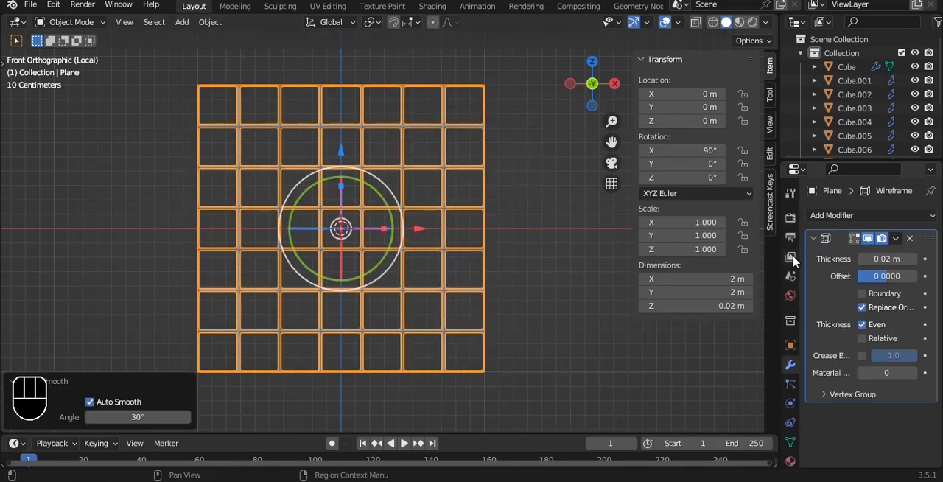
- Bring back the full room, scale the grid to about 0.313, save the file and raise the grid above the desk
alt+drag(518, 160, 433, 171)
key(grave)
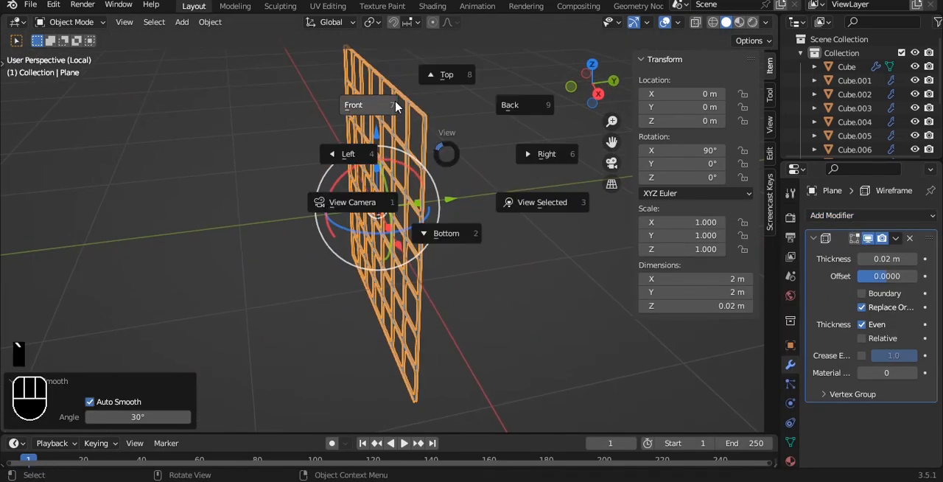
click(398, 106)
key(slash)
key(s)
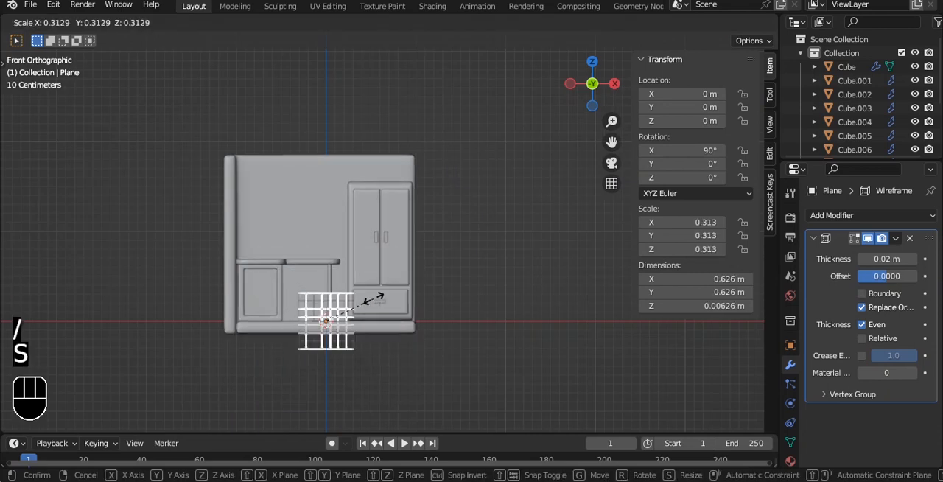
click(399, 258)
key(ctrl+s)
key(g)
click(376, 66)
- Move the wire grid along Y to about 0.99 m, up to the back wall
alt+drag(375, 66, 261, 120)
key(grave)
click(282, 36)
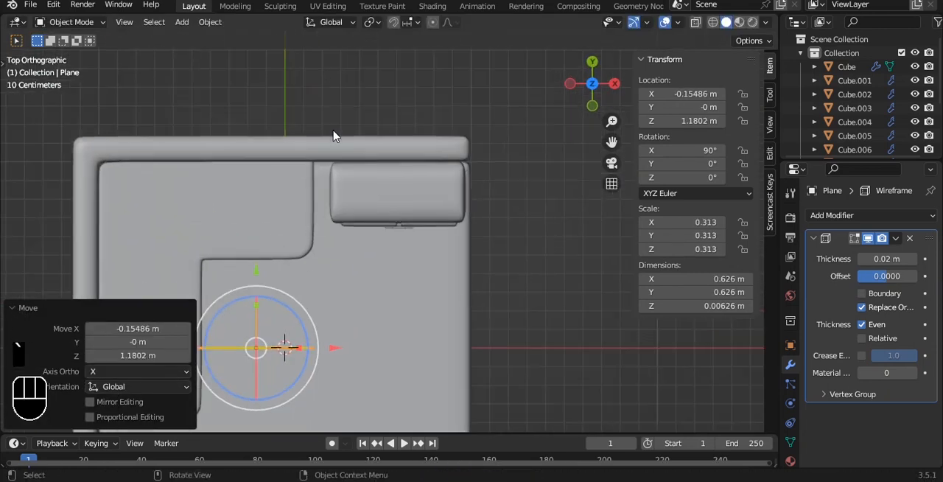
key(g)
click(274, 81)
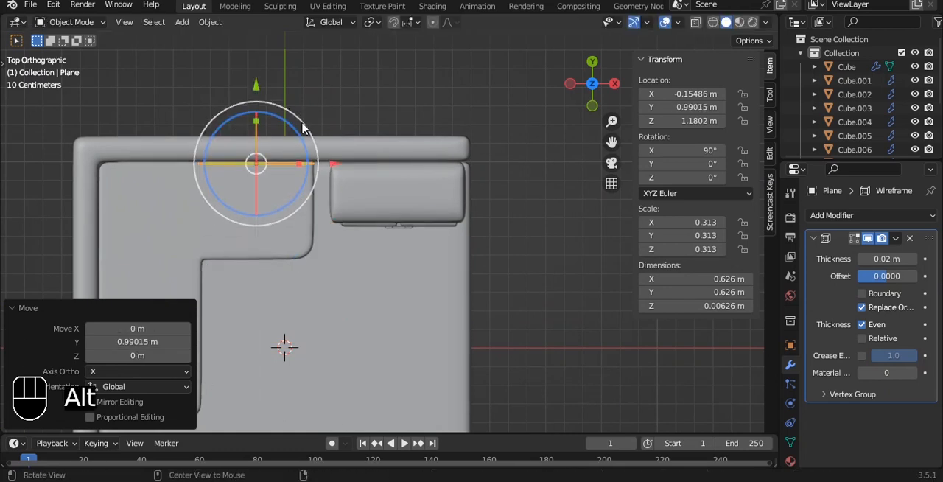
- Thicken the wire grid to about 0.018 m deep and nudge it about 0.002 m along Y
scroll(390, 191, up, 5)
alt+shift+drag(227, 144, 446, 217)
scroll(445, 214, up, 1)
drag(333, 148, 339, 69)
drag(332, 105, 332, 104)
- Save the room file with the wire grid mounted on the back wall
key(grave)
click(393, 126)
scroll(394, 126, down, 11)
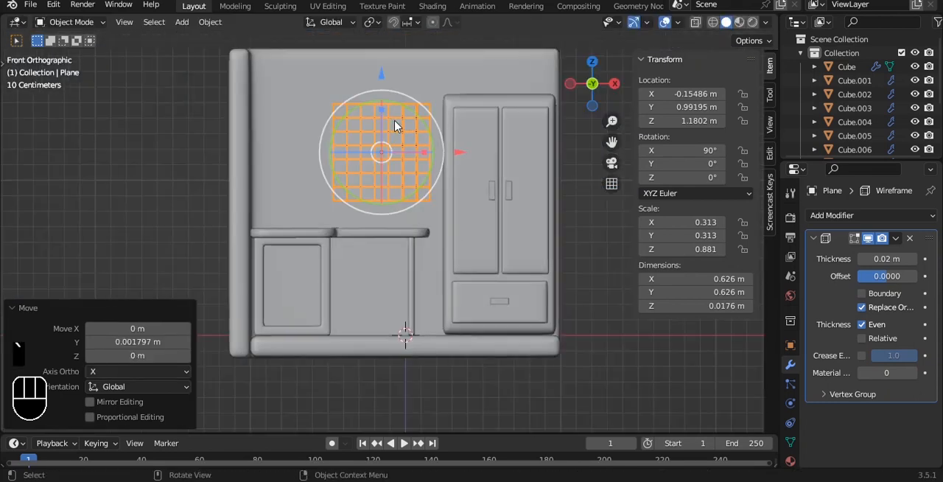
shift+middle_drag(615, 311, 506, 189)
scroll(475, 211, up, 2)
key(ctrl+s)
- Isolate the wall grid in local view, deselect it and save the file again
middle_drag(455, 175, 427, 170)
key(grave)
click(385, 136)
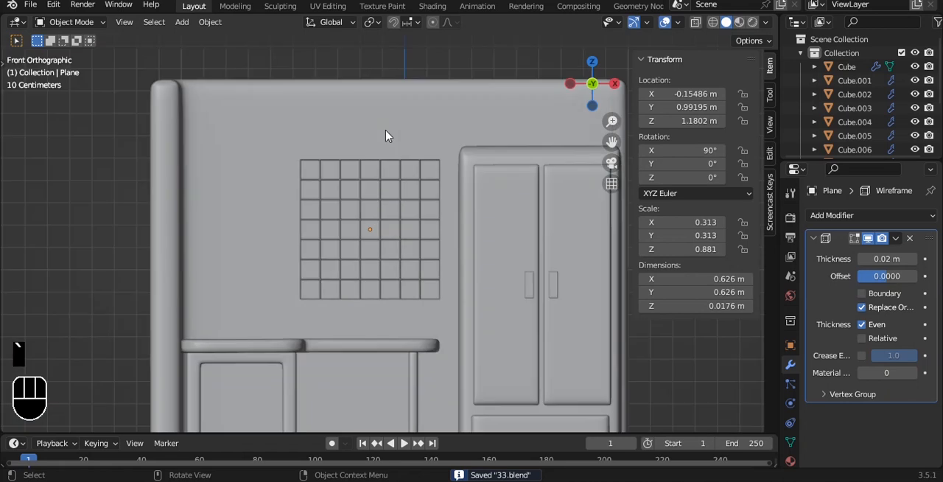
click(380, 165)
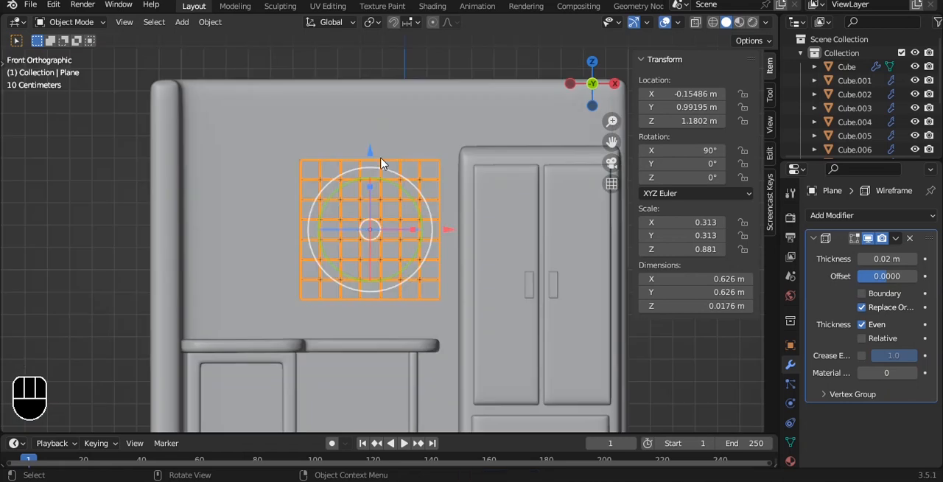
key(slash)
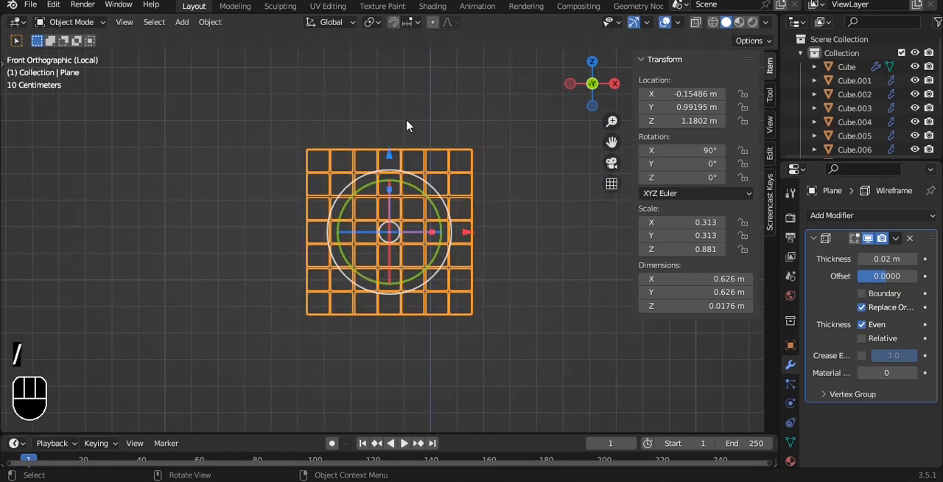
key(Tab)
key(Tab)
ctrl+scroll(366, 130, down, 4)
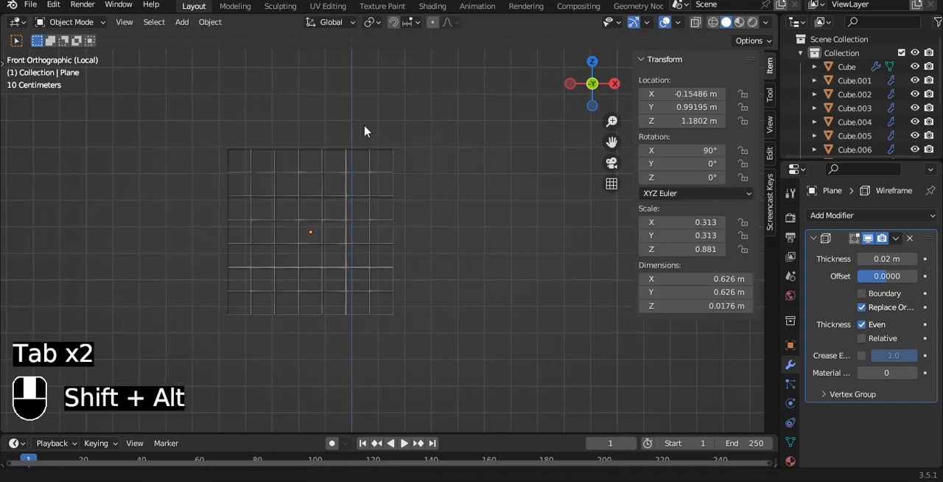
key(ctrl+s)
shift+middle_drag(372, 106, 379, 132)
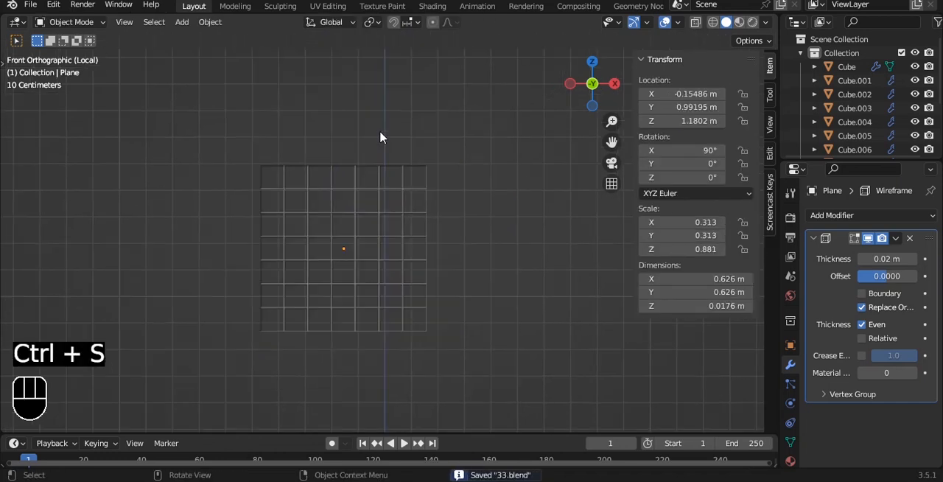
- Add a plane and rotate it 90° about X so it stands parallel to the wire grid
key(shift+a)
mouse_move(384, 128)
click(439, 126)
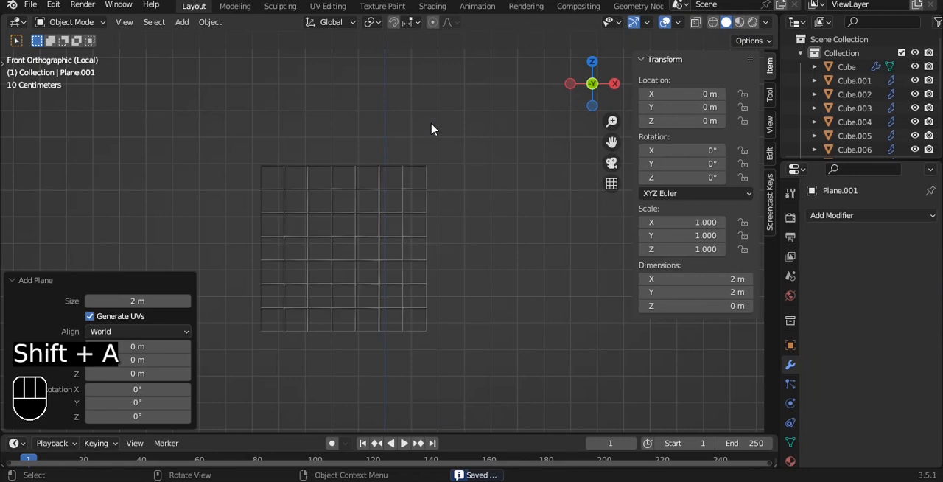
key(r)
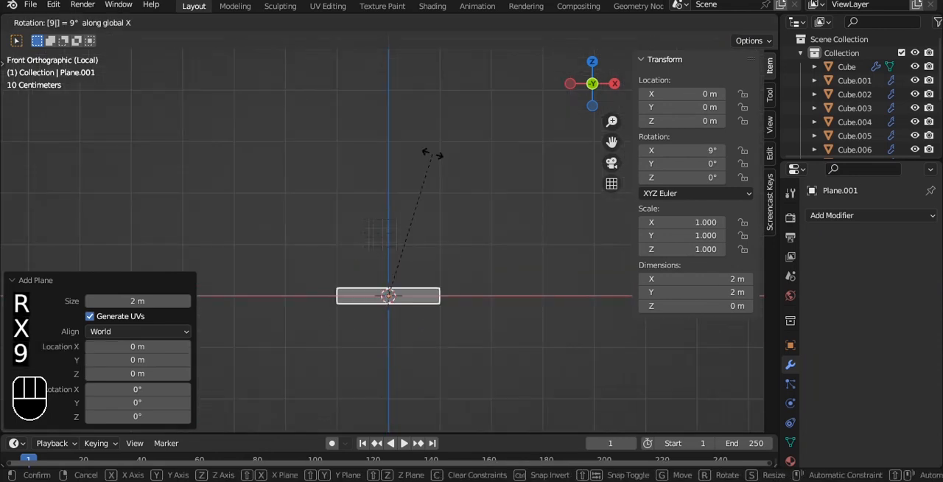
key(0)
key(Return)
- Scale the plane to about 0.33 m square and move it in line with the grid, to about X -0.161 m, Z 1.288 m
key(s)
click(405, 278)
key(g)
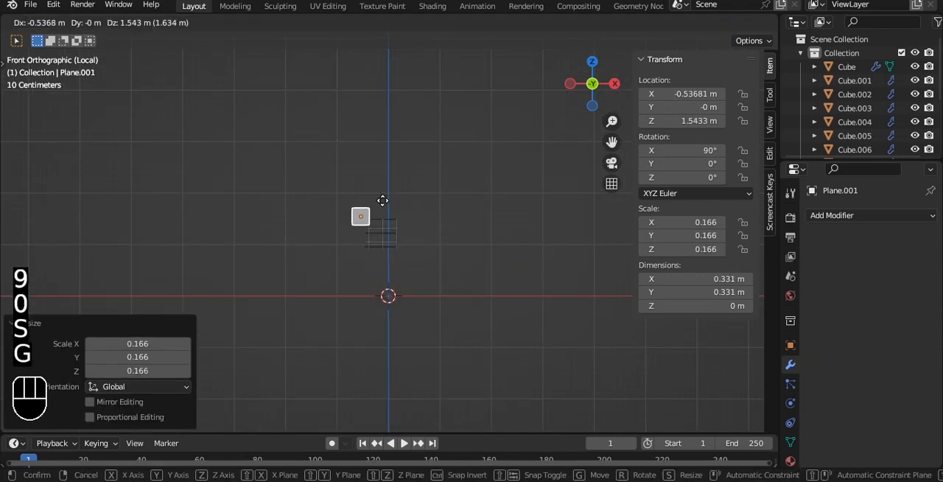
click(399, 216)
scroll(395, 214, up, 10)
alt+shift+drag(391, 211, 448, 189)
- Narrow the plane along X and shrink it to about 0.15 by 0.222 m, undoing the trial move that follows
key(s)
key(x)
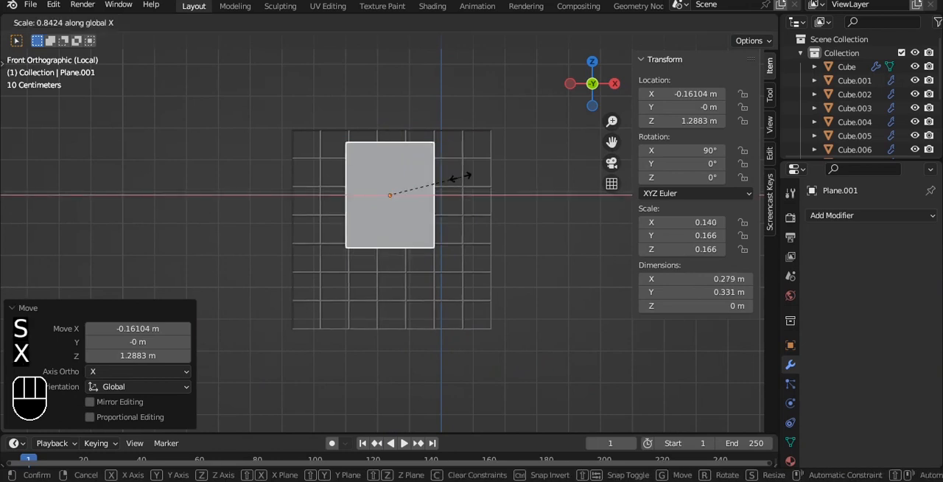
click(446, 179)
scroll(448, 180, up, 2)
key(s)
click(454, 166)
drag(433, 149, 437, 202)
key(ctrl+z)
- Extrude the plane's face in the side view into a thin sheet about 0.003 m thick
scroll(442, 186, down, 8)
alt+shift+drag(508, 223, 402, 203)
scroll(403, 207, up, 2)
key(Tab)
alt+shift+drag(371, 236, 272, 185)
key(grave)
click(336, 153)
scroll(356, 182, up, 4)
alt+shift+drag(318, 158, 361, 249)
scroll(362, 248, up, 5)
key(e)
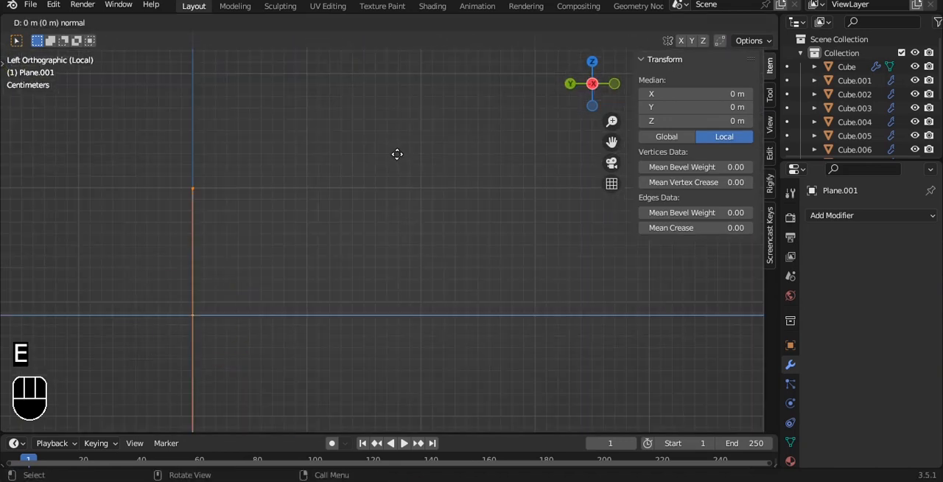
click(400, 154)
key(Tab)
- Move the sheet along Y to about 0.982 m, just in front of the wire grid
scroll(383, 171, down, 7)
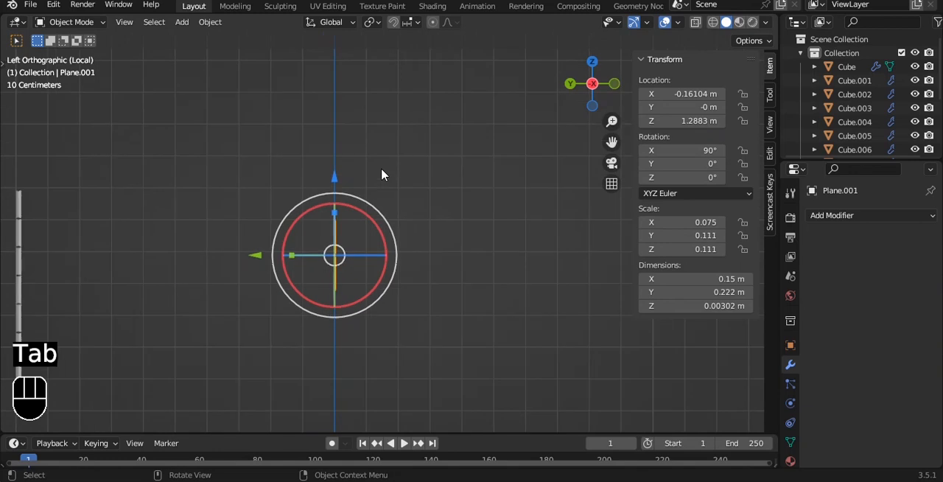
alt+shift+drag(381, 167, 445, 160)
drag(317, 248, 7, 216)
key(KP_1)
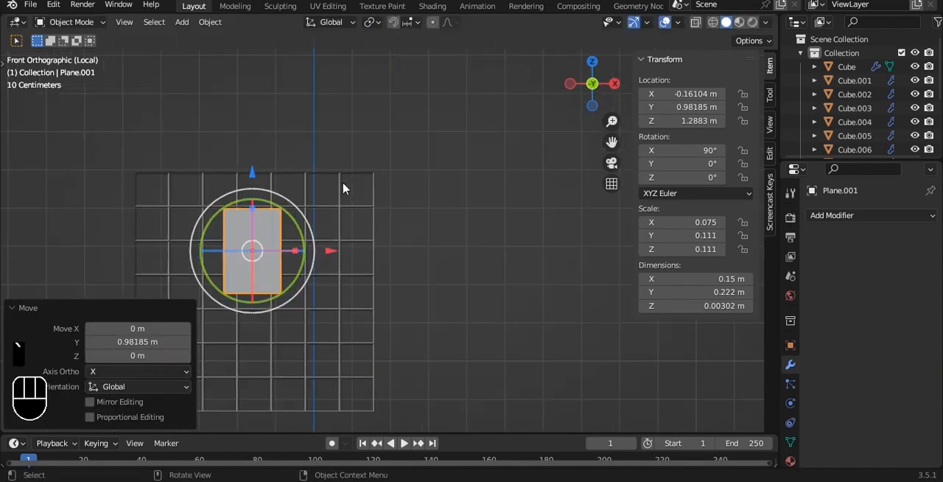
- Widen the sheet to about 0.164 m, tilt it about -18.4° around Y and place it near the grid's upper right corner
key(s)
key(x)
click(386, 190)
scroll(361, 171, up, 2)
shift+middle_drag(341, 152, 375, 144)
drag(307, 113, 307, 79)
drag(358, 143, 472, 162)
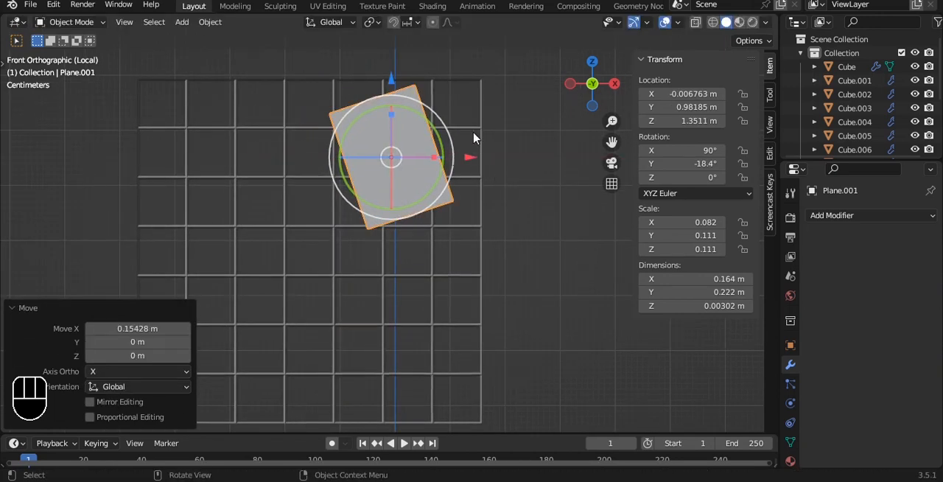
- Duplicate the tilted sheet about 0.238 m along negative X and rotate the copy about 18.7° around Y to stand upright
key(shift+d)
key(x)
click(346, 127)
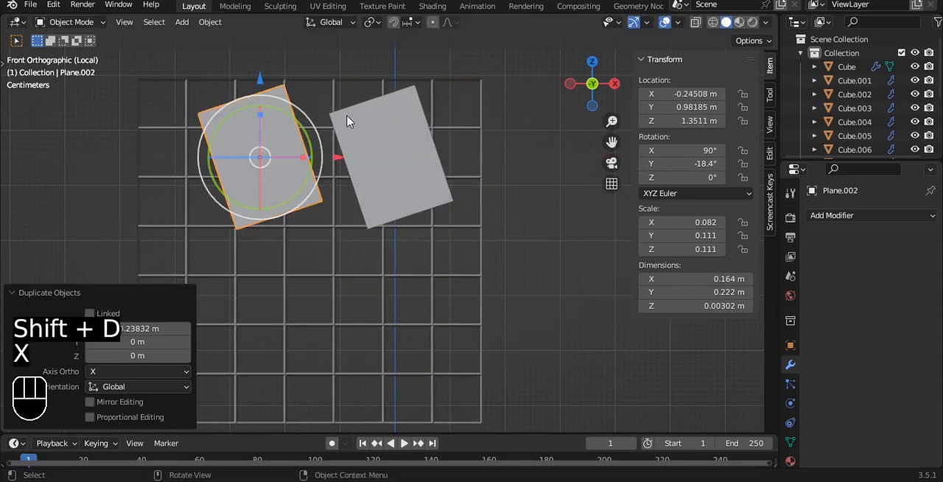
drag(300, 127, 307, 138)
- Scale the upright copy by about 0.568, move it beside the large sheet at about X -0.151 m, Z 1.267 m, and save the file
key(s)
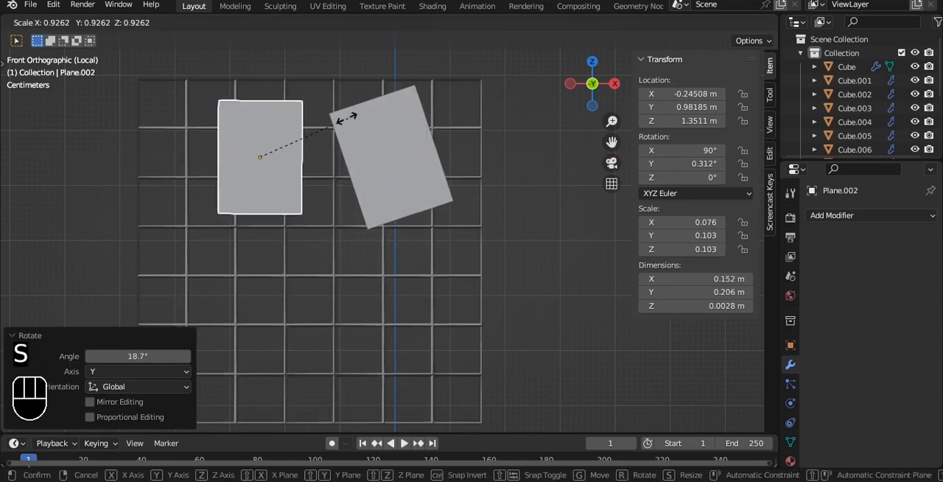
click(300, 114)
key(g)
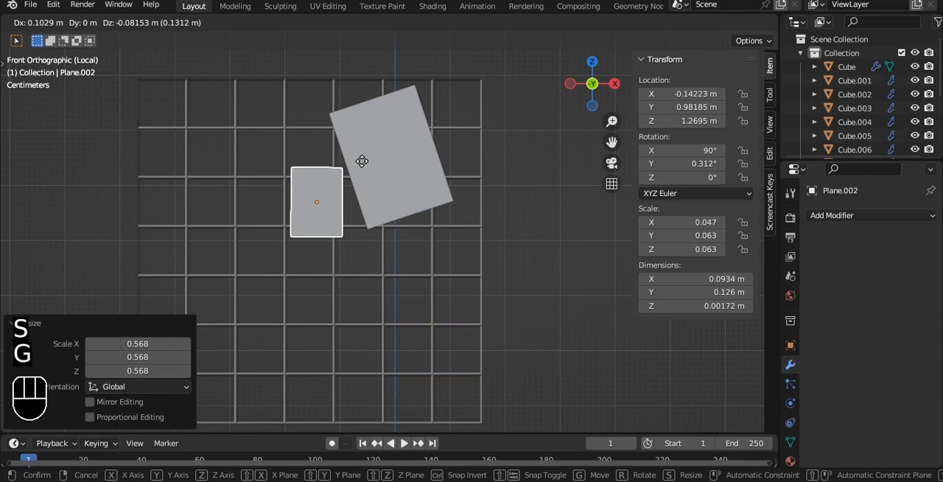
click(359, 163)
alt+drag(315, 100, 412, 154)
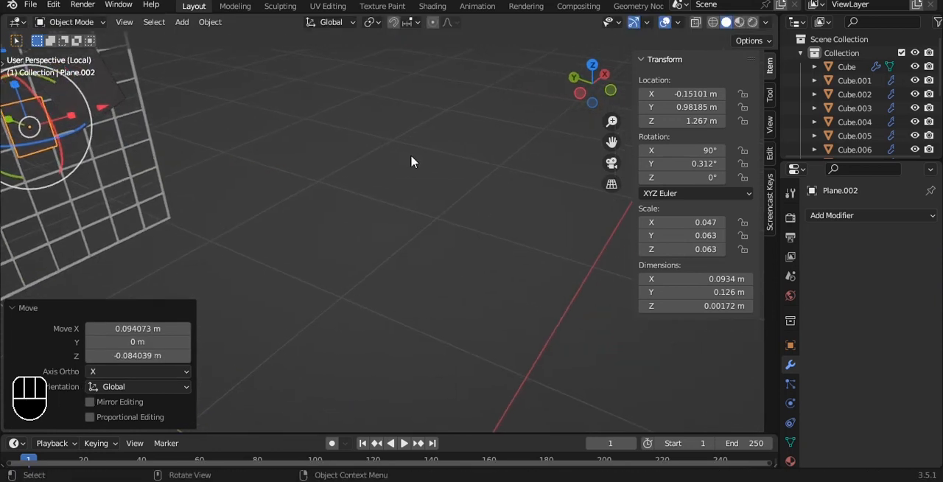
click(412, 154)
scroll(397, 167, down, 3)
key(ctrl+s)
- Duplicate the small sheet to the grid's lower left, about X -0.364 m, Z 1.023 m, and rotate it about 13.6° around Y
alt+shift+drag(358, 196, 288, 139)
key(grave)
click(228, 101)
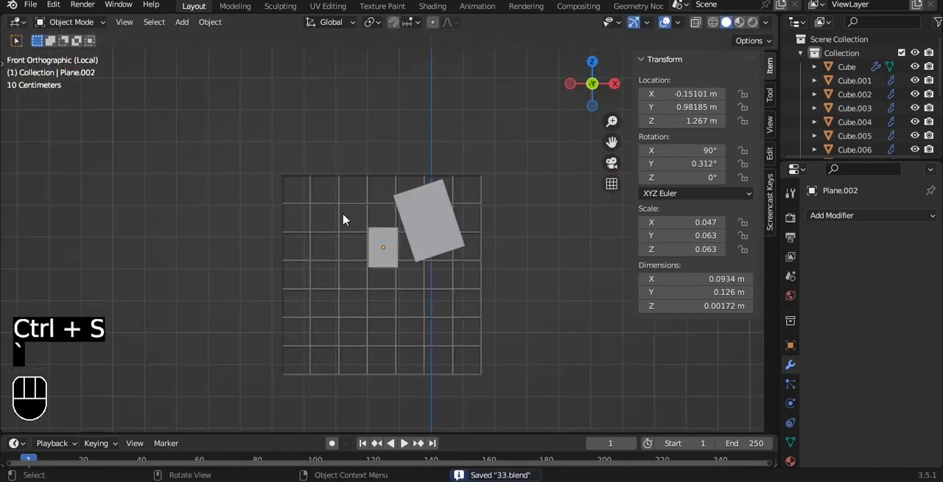
scroll(353, 213, up, 1)
alt+shift+drag(392, 255, 364, 187)
click(346, 197)
key(shift+d)
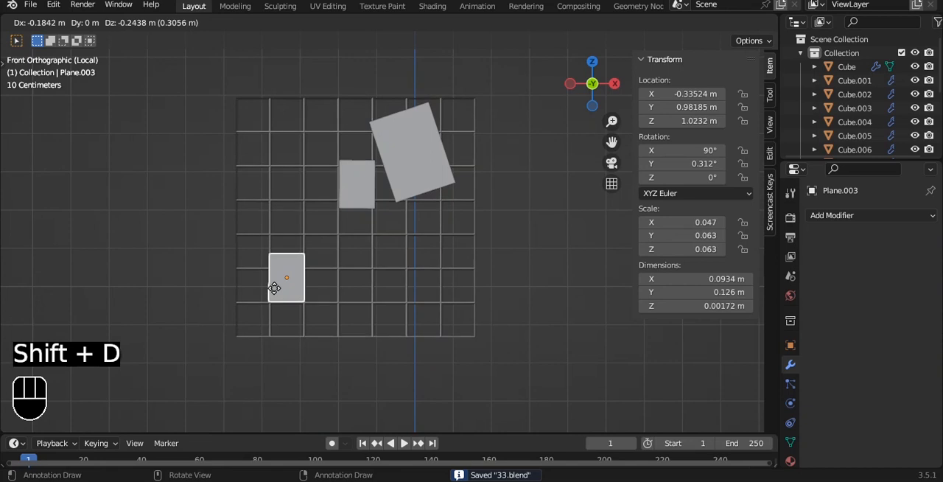
click(263, 288)
alt+shift+drag(322, 247, 356, 212)
- Duplicate the tilted small sheet about 0.057 m along X so the two sheets overlap
scroll(383, 205, up, 3)
scroll(373, 205, up, 3)
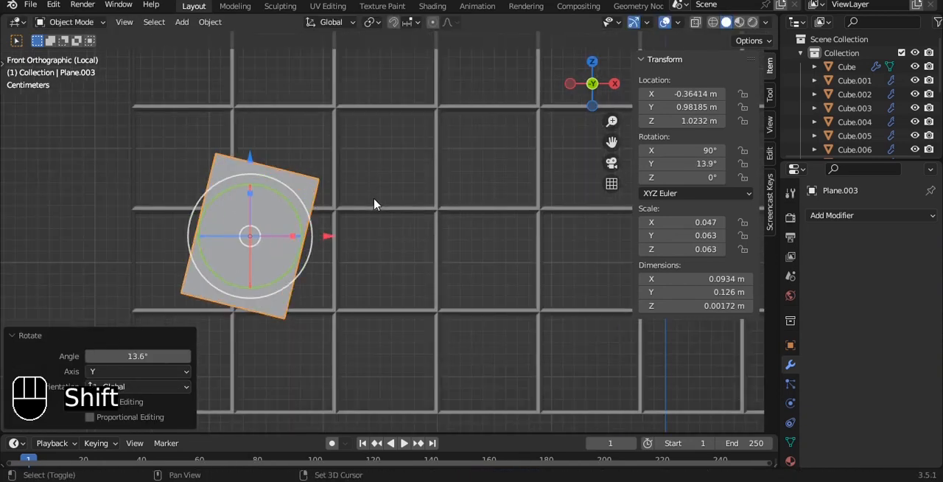
key(shift+d)
key(x)
click(439, 195)
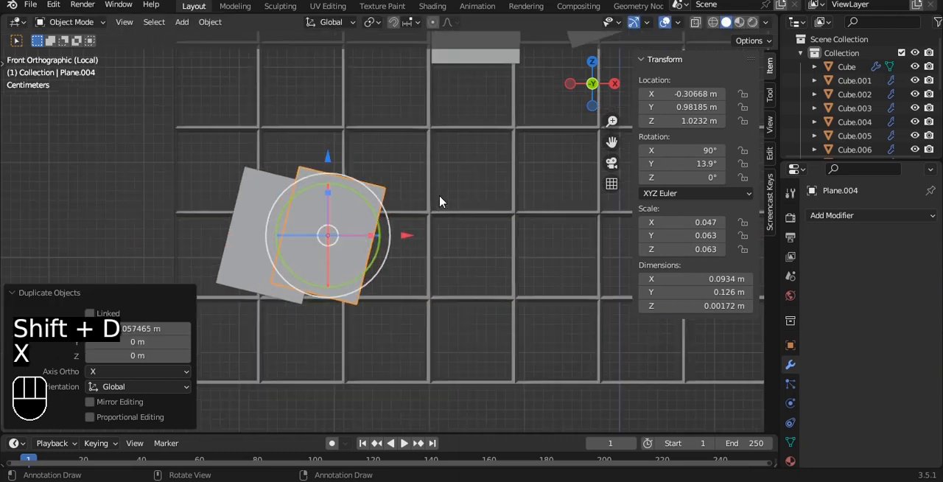
- Duplicate the second small sheet along X to about -0.234 m and rotate the copy about -26.7° around Y
scroll(424, 158, down, 4)
scroll(416, 179, up, 2)
key(shift+d)
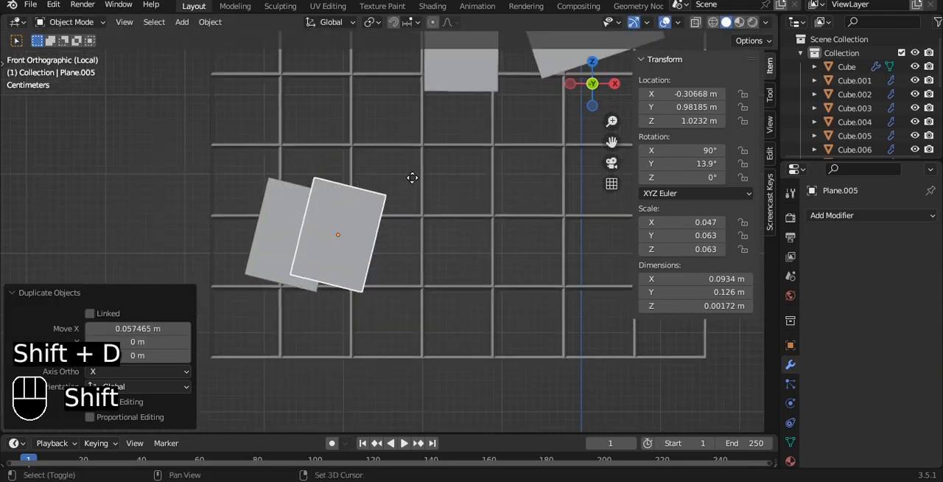
key(x)
click(469, 188)
drag(434, 198, 413, 182)
- Duplicate the third small sheet about 0.04 m along X to complete the overlapping row, and save the file
key(shift+d)
key(x)
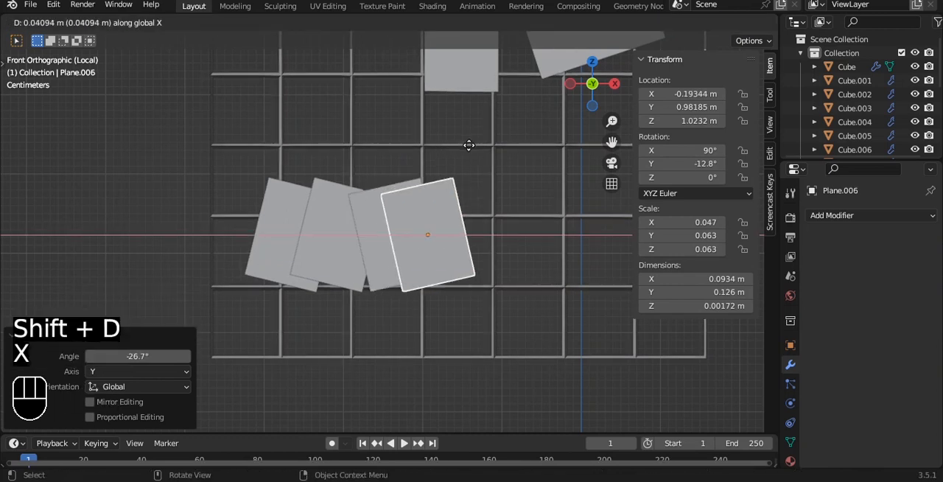
click(464, 145)
scroll(442, 352, down, 3)
alt+drag(383, 137, 442, 170)
key(ctrl+s)
- Nudge the second sheet of the lower row slightly along Y to separate it from its overlapping neighbours
alt+shift+drag(258, 184, 422, 196)
scroll(426, 147, up, 5)
alt+shift+drag(427, 130, 375, 199)
click(299, 212)
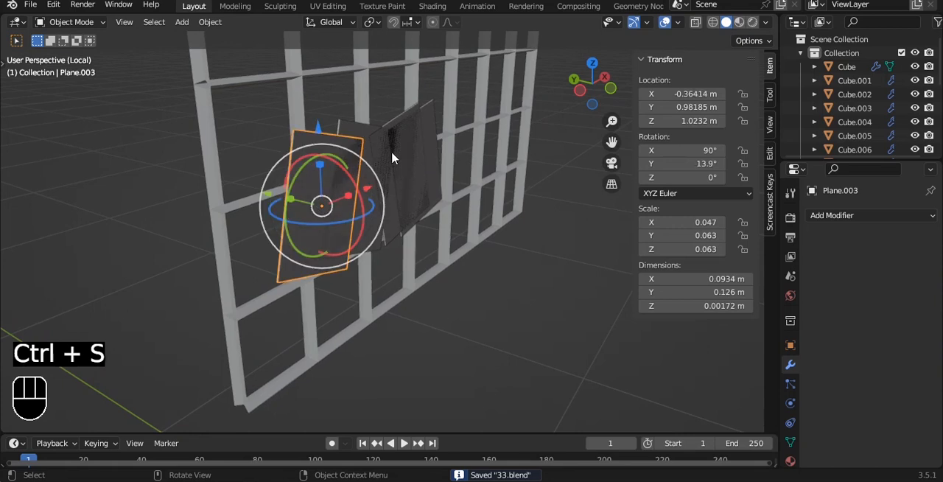
alt+shift+drag(360, 140, 291, 209)
scroll(294, 209, up, 1)
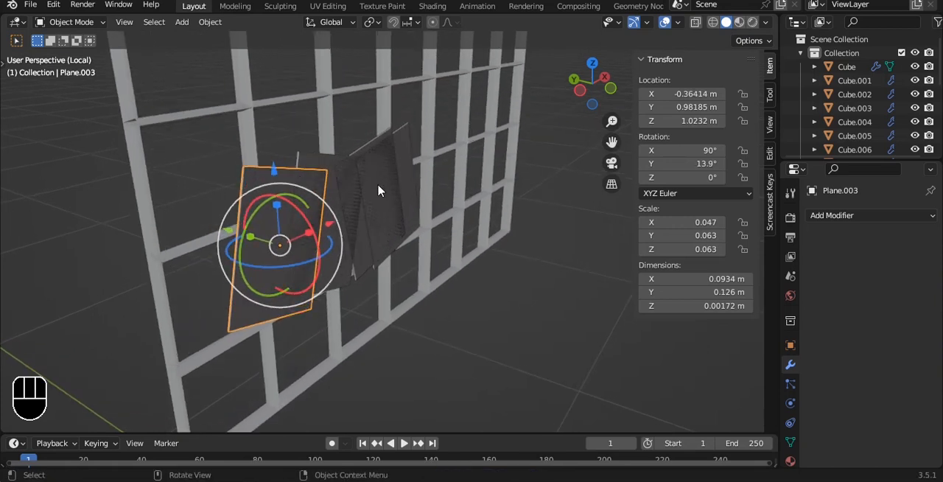
click(368, 223)
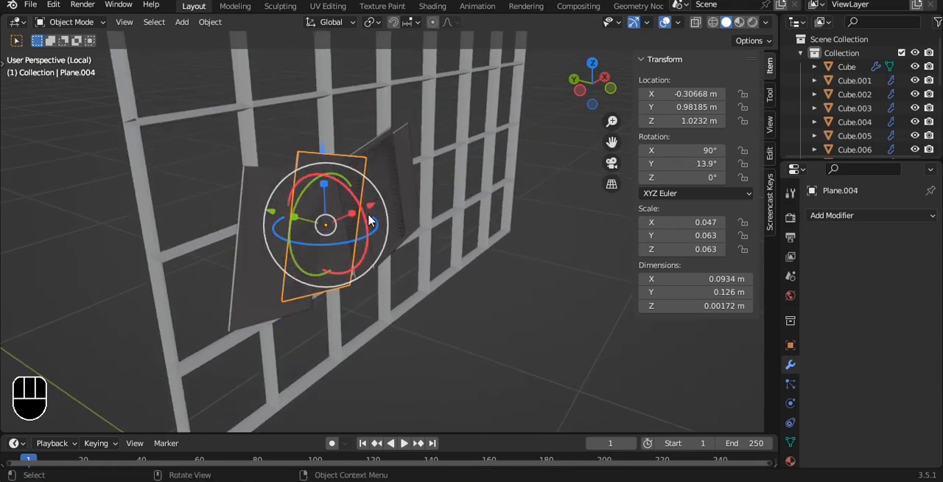
key(g)
key(y)
key(Left)
key(Return)
- Nudge the third sheet of the lower row about -0.0008 m along Y
click(434, 267)
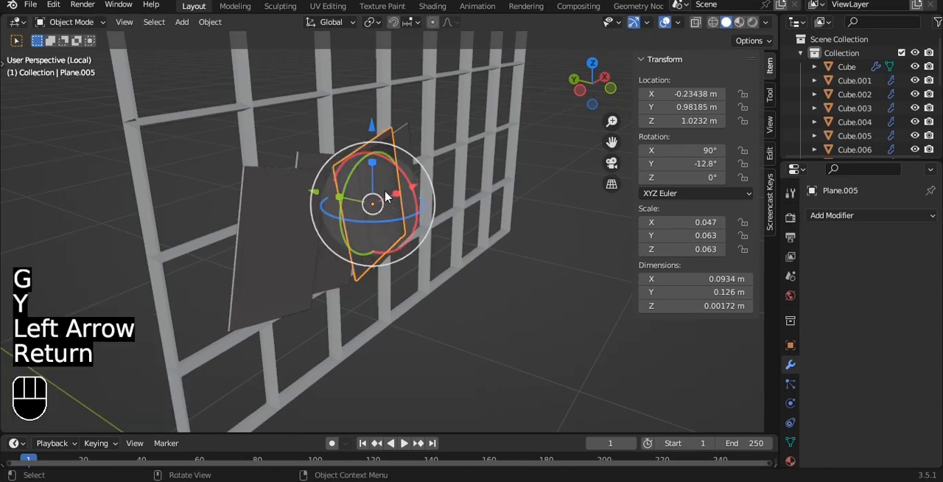
key(g)
key(y)
key(Right)
key(Return)
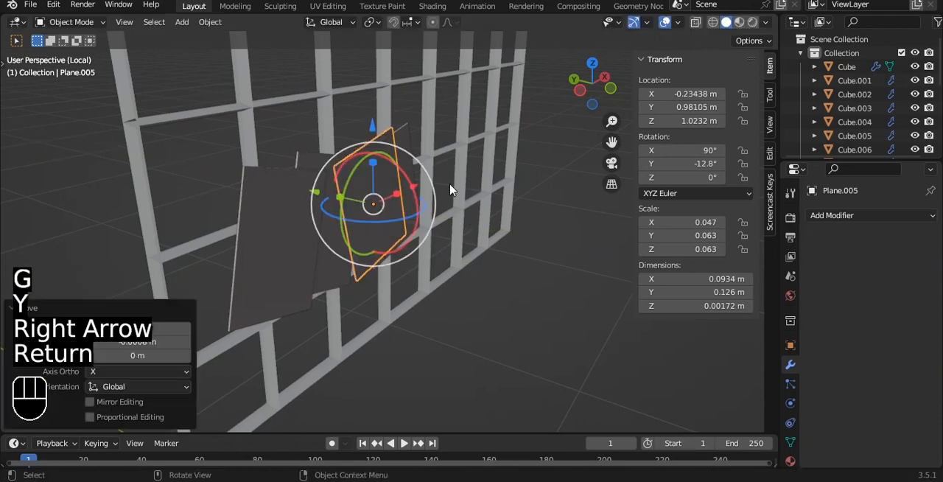
click(523, 296)
- Return to the front view of the grid and save the room file with the separated sheets
key(grave)
click(378, 144)
scroll(385, 144, down, 10)
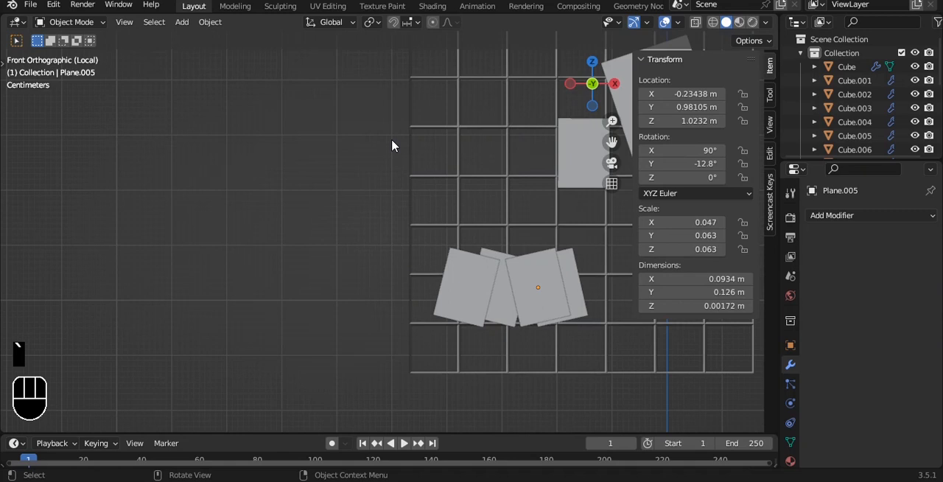
shift+middle_drag(422, 172, 356, 135)
scroll(405, 179, up, 3)
key(ctrl+s)
scroll(408, 182, down, 2)
shift+middle_drag(409, 182, 331, 212)
key(ctrl+s)
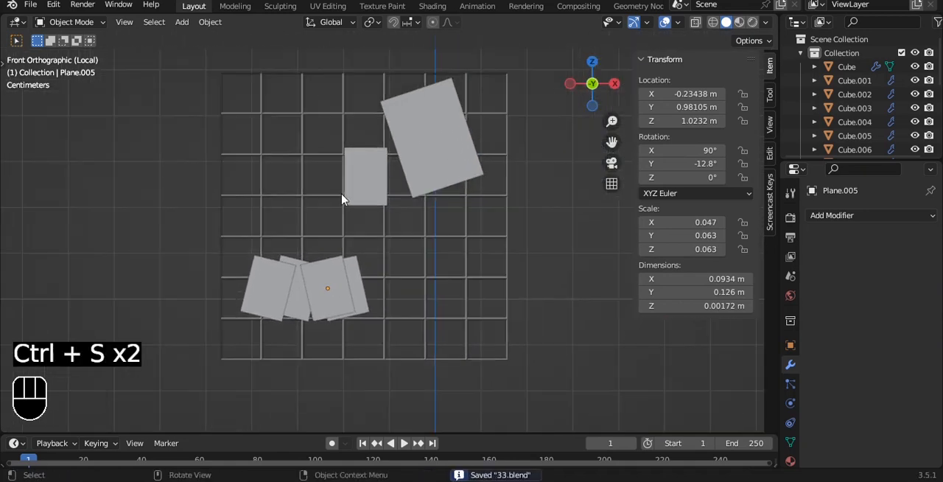
- Duplicate the upright small sheet down along Z to about 1.013 m and shift it along X to about -0.013 m
shift+middle_drag(369, 171, 338, 126)
click(326, 138)
key(shift+d)
key(z)
click(316, 240)
drag(394, 254, 462, 255)
- Rotate the new copy 90° about X so it lies flat and move it along X to about 0.013 m
key(r)
text(x90)
key(Return)
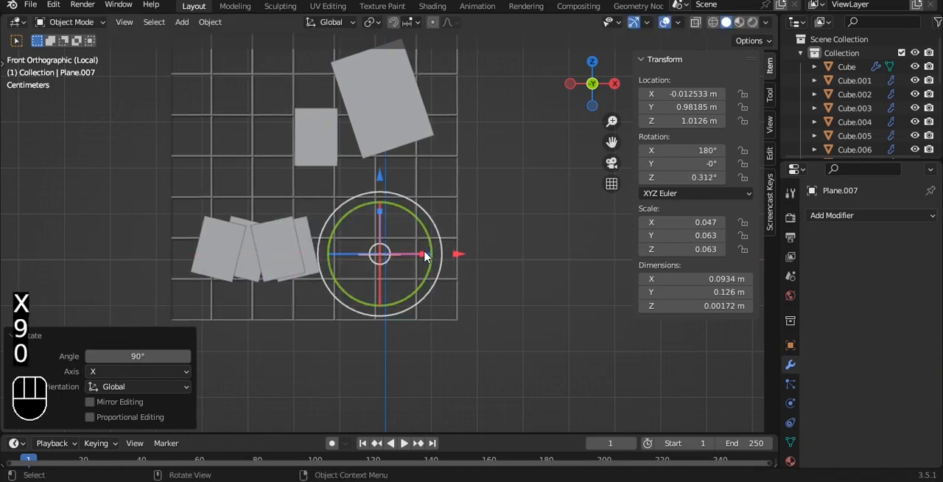
drag(425, 255, 473, 254)
- Thicken the flat copy along Z to about 0.03 m to form a small shelf about 0.2 m wide
key(s)
key(z)
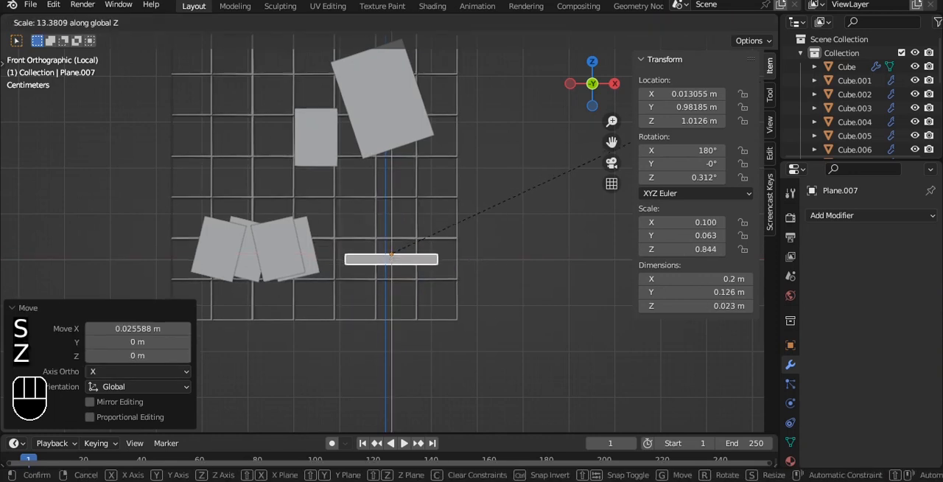
click(326, 400)
- Move the shelf about -0.065 m along Y so it projects in front of the grid, and save the file
key(grave)
click(400, 216)
key(ctrl+s)
alt+shift+drag(421, 140, 405, 204)
drag(378, 126, 381, 152)
scroll(471, 180, up, 5)
alt+drag(484, 185, 412, 177)
key(ctrl+s)
- Add a Bevel modifier to the shelf and apply its rotation and scale
click(832, 215)
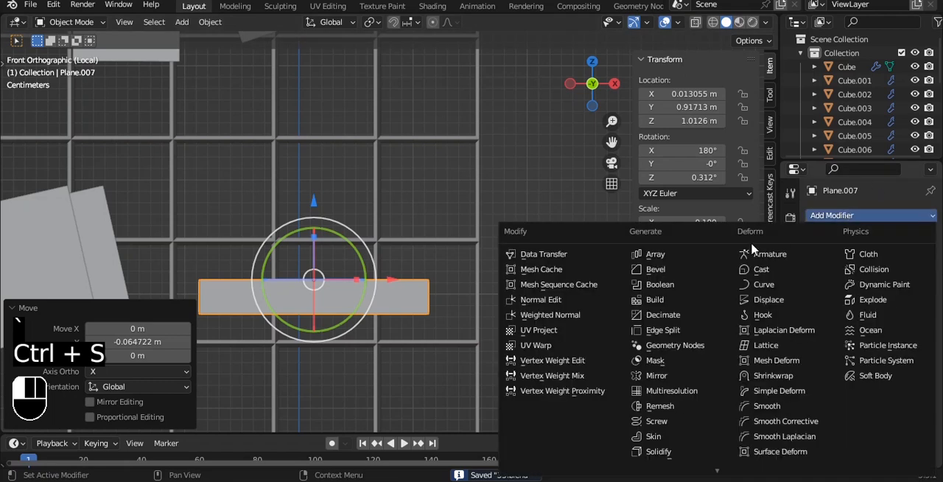
click(694, 271)
middle_drag(383, 265, 417, 269)
key(ctrl+a)
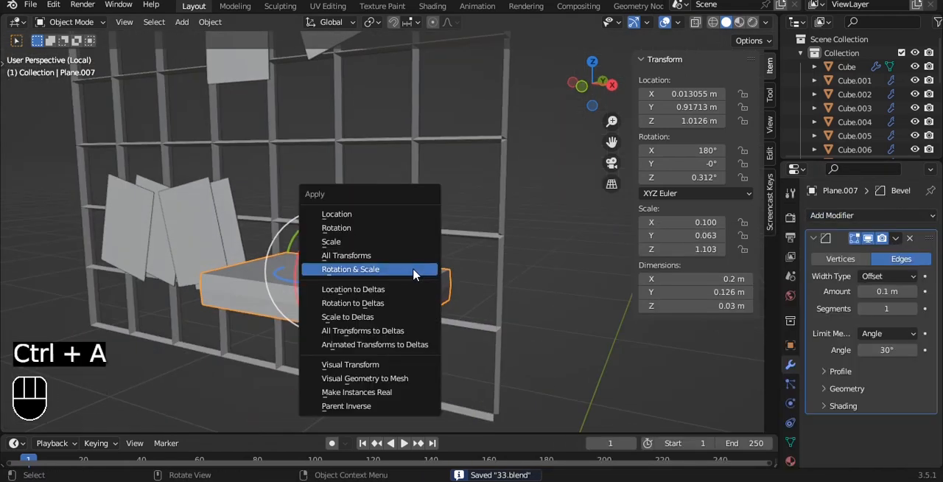
click(414, 270)
- Set the shelf's bevel to 2 segments, limited by weight, with a superellipse profile shape of 0.81
click(912, 308)
click(888, 333)
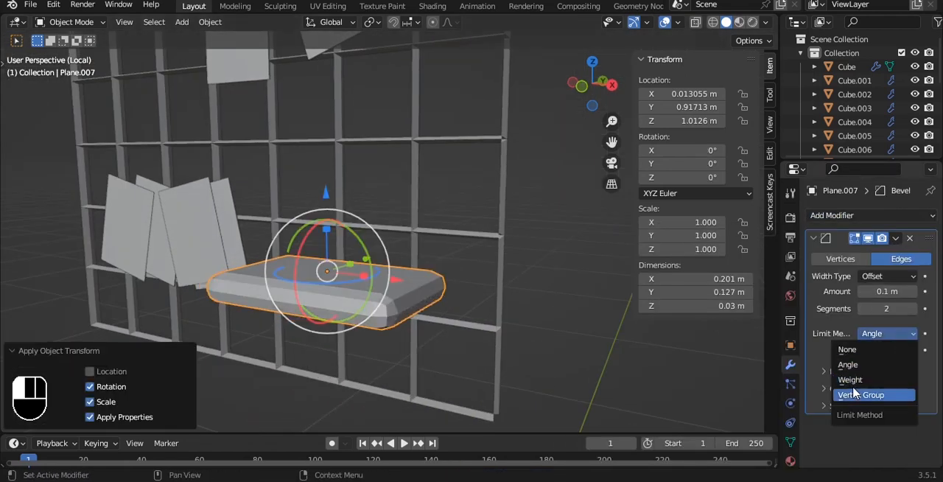
click(853, 381)
scroll(430, 294, up, 2)
click(844, 355)
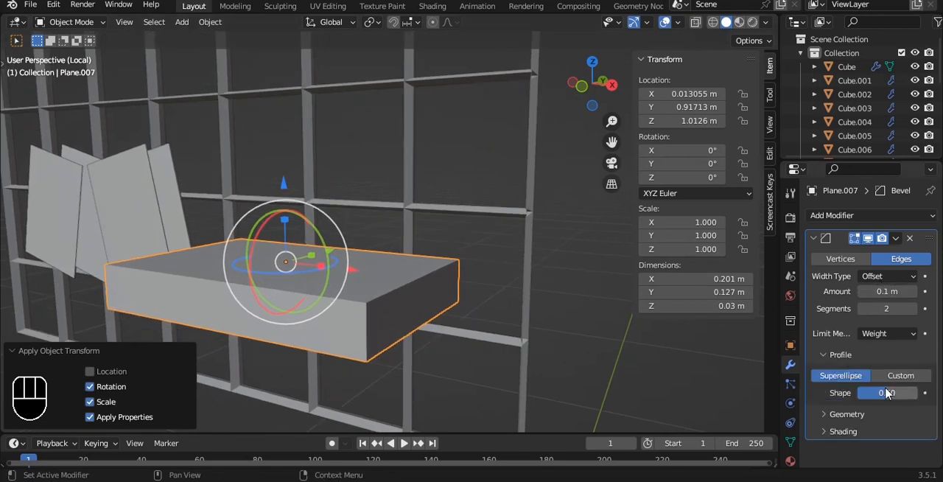
- Add a level 2 subdivision surface to the shelf and shade it smooth
key(ctrl+2)
right_click(364, 215)
click(364, 213)
- Raise the mean bevel weight on all of the shelf's edges in Edit Mode
key(Tab)
key(a)
key(a)
drag(695, 213, 751, 212)
key(Tab)
alt+shift+drag(465, 271, 460, 249)
scroll(458, 246, up, 2)
- Apply Shade Auto Smooth to the shelf and set its bevel to 3 segments
right_click(458, 252)
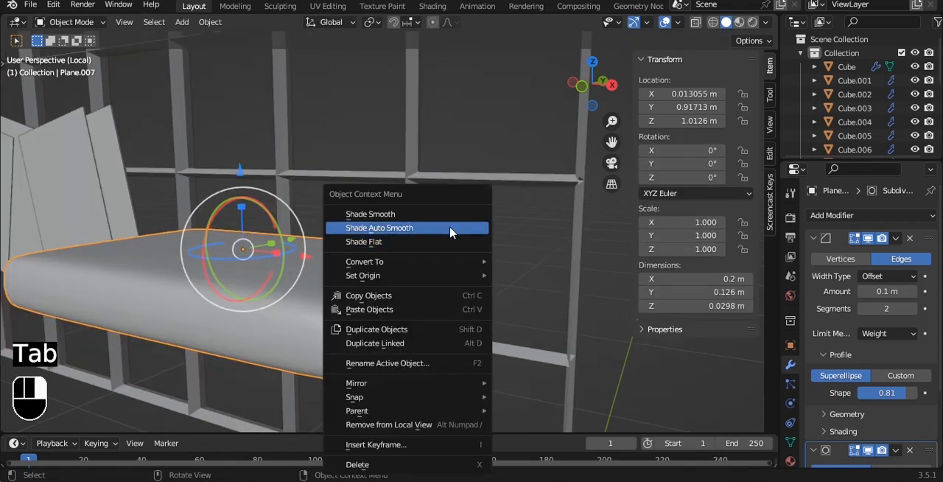
click(452, 231)
click(911, 308)
- Try a bevel amount of about 0.43 m on the shelf, undo it and save the room file
mouse_move(887, 290)
mouse_down()
mouse_move(914, 291)
mouse_move(878, 291)
mouse_up()
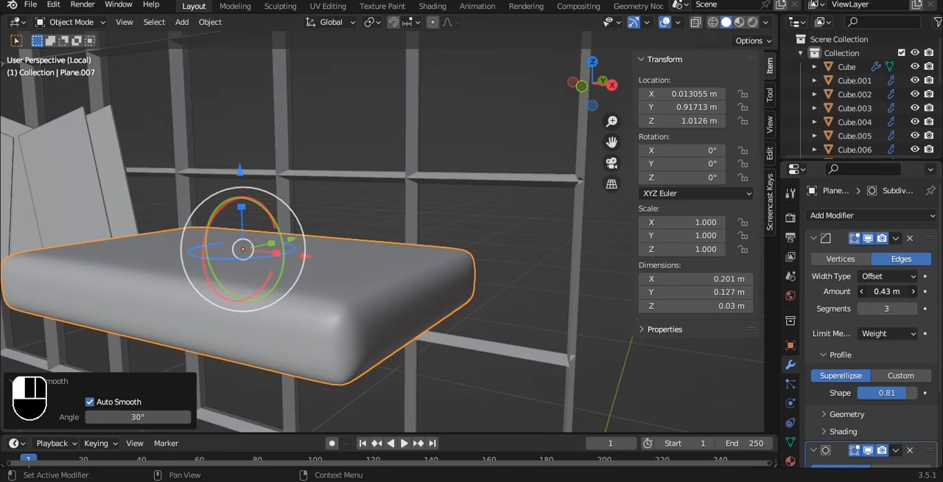
key(ctrl+z)
scroll(553, 305, down, 1)
alt+drag(448, 246, 470, 301)
scroll(489, 228, down, 5)
key(ctrl+s)
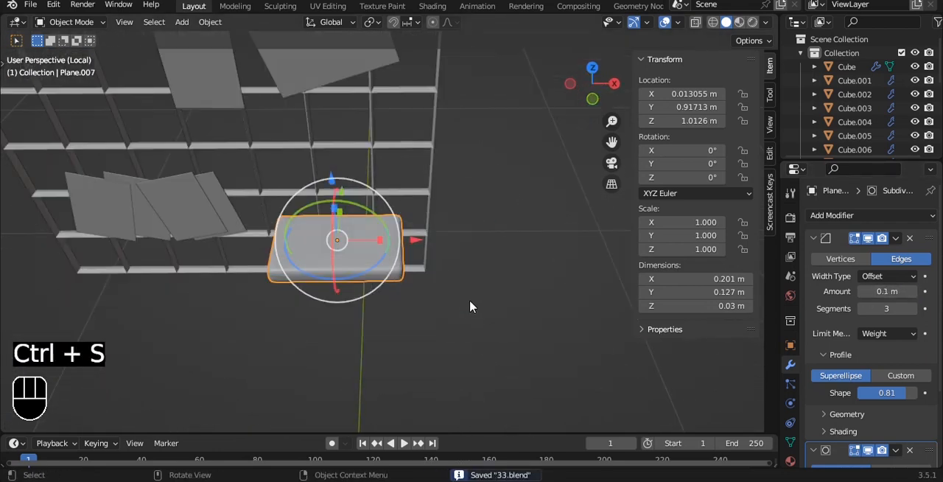
- Widen the shelf along X by a factor of about 1.114 and save the room file
key(s)
key(x)
click(424, 269)
key(grave)
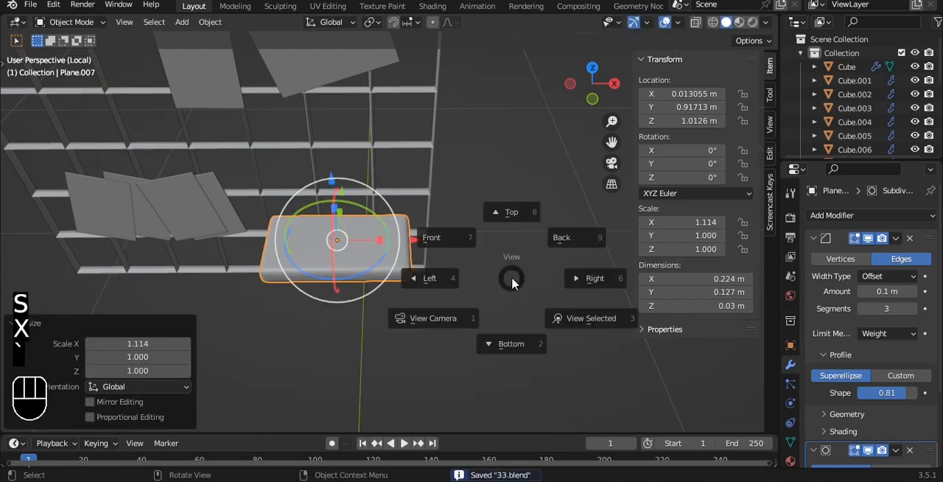
click(465, 227)
key(ctrl+s)
click(475, 214)
- Add a cylinder mesh and delete its top cap face to leave it open
scroll(465, 196, up, 2)
scroll(460, 170, down, 3)
key(shift+a)
mouse_move(442, 143)
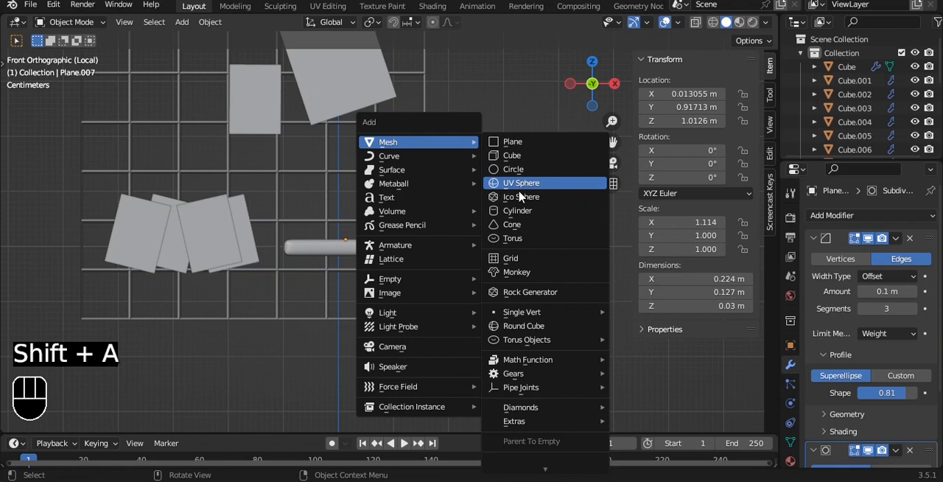
click(519, 211)
scroll(494, 191, down, 4)
key(Tab)
key(alt+z)
drag(271, 156, 545, 249)
key(x)
click(543, 160)
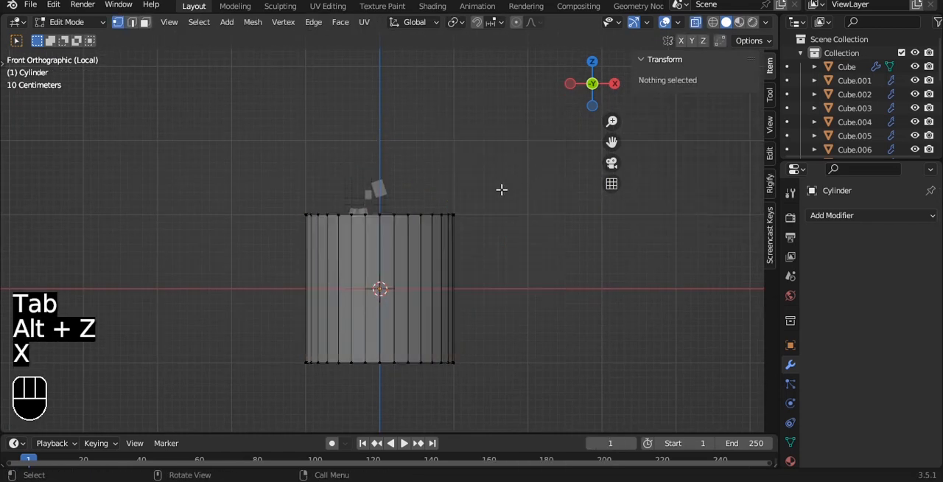
- Return to Object Mode and apply Shade Auto Smooth to the open cylinder
key(Tab)
right_click(501, 196)
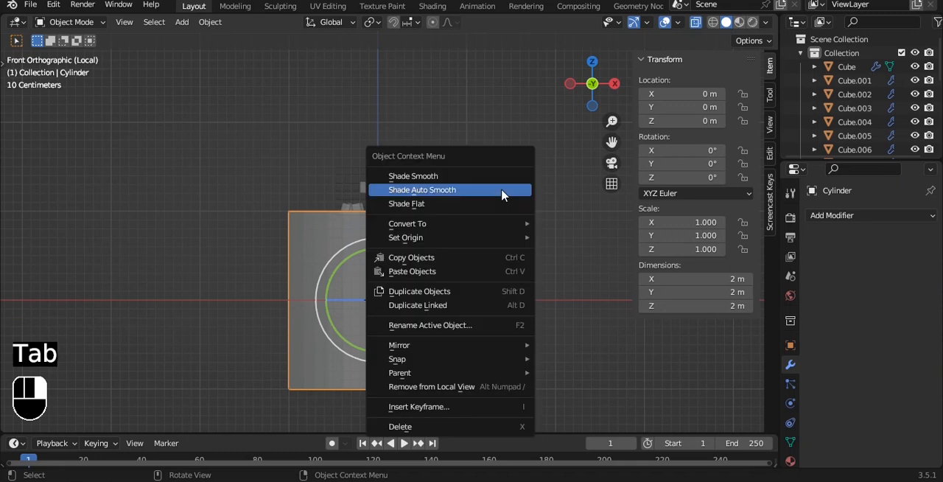
click(502, 192)
- Thicken the cylinder's wall with a Solidify modifier of about 0.11 m using even thickness, and apply the modifier
middle_drag(537, 211, 537, 245)
click(861, 216)
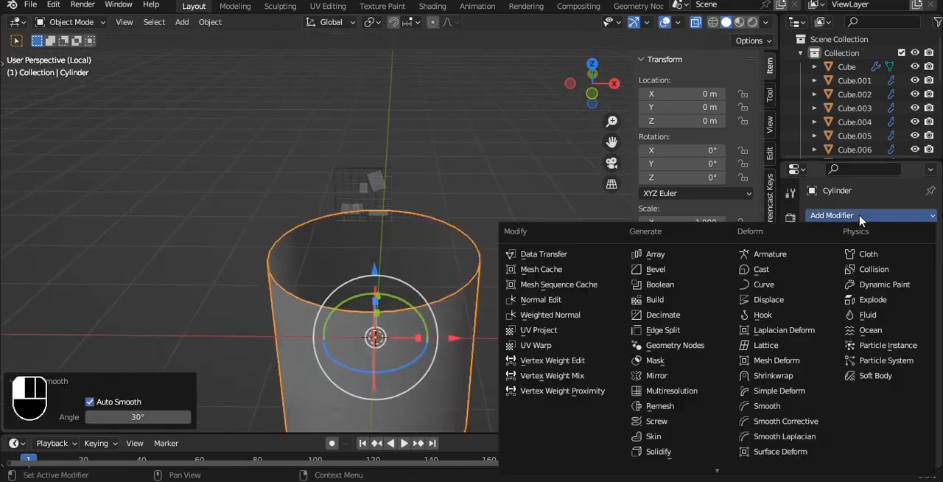
click(674, 452)
scroll(535, 299, up, 2)
key(alt+z)
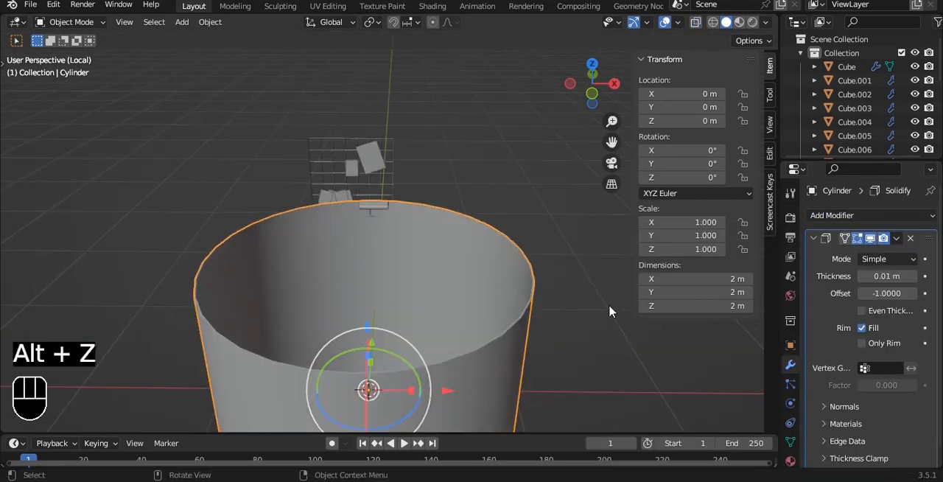
drag(883, 272, 902, 274)
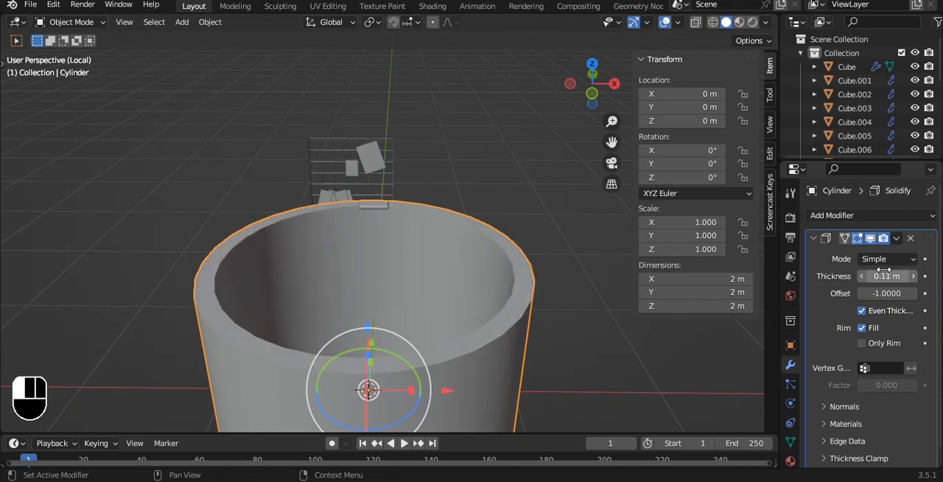
key(ctrl+a)
- Give the cylinder a 2-segment bevel modifier limited by weight and a level 2 subdivision surface
key(grave)
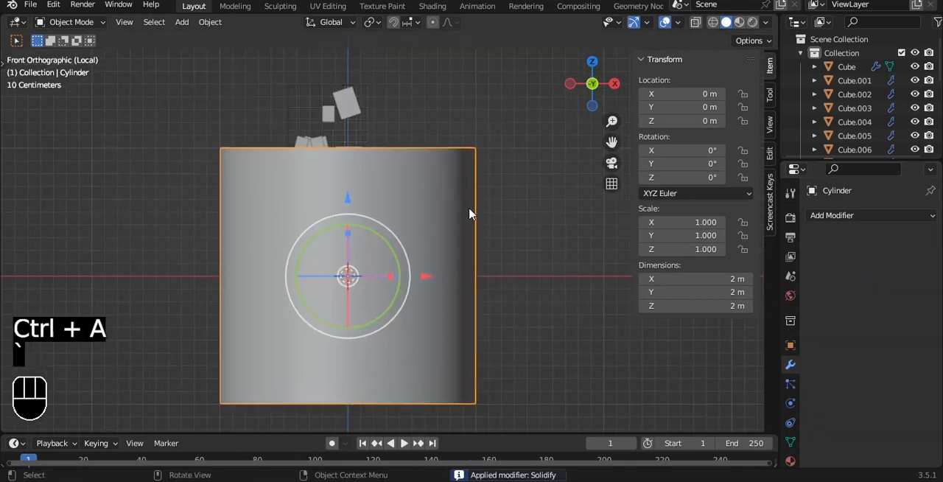
alt+drag(469, 209, 467, 205)
key(grave)
click(436, 174)
click(821, 216)
click(654, 269)
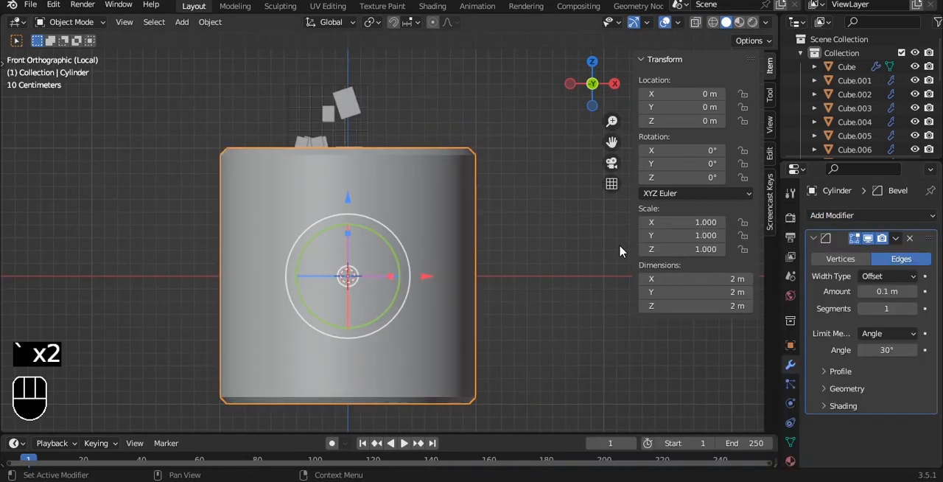
alt+drag(619, 251, 532, 237)
click(913, 307)
click(887, 333)
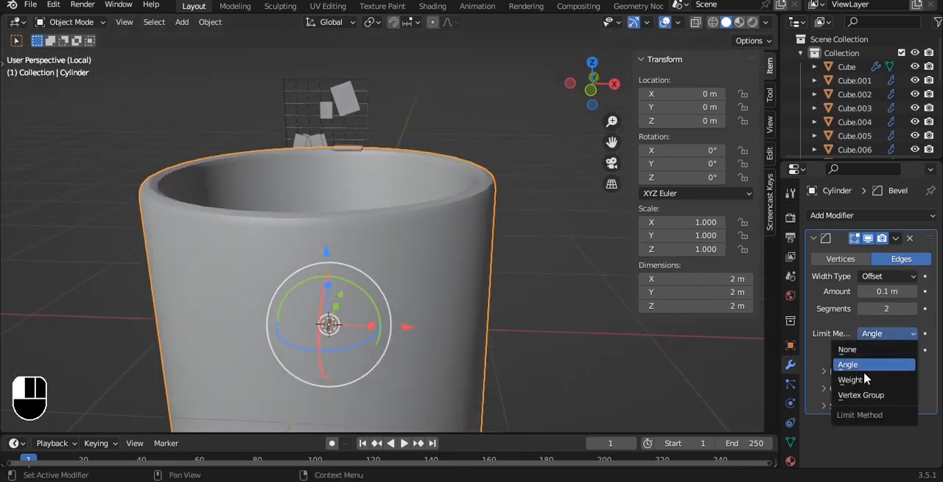
click(863, 376)
key(ctrl+3)
key(ctrl+2)
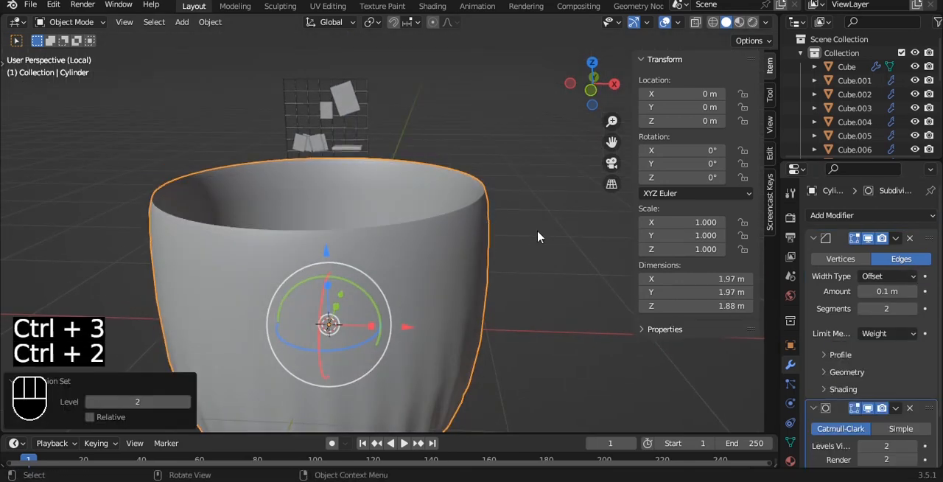
- Try raising the mean bevel weight on all of the cylinder's edges and undo it
key(Tab)
key(a)
drag(692, 213, 913, 212)
alt+shift+drag(491, 269, 470, 214)
key(ctrl+z)
scroll(469, 215, down, 2)
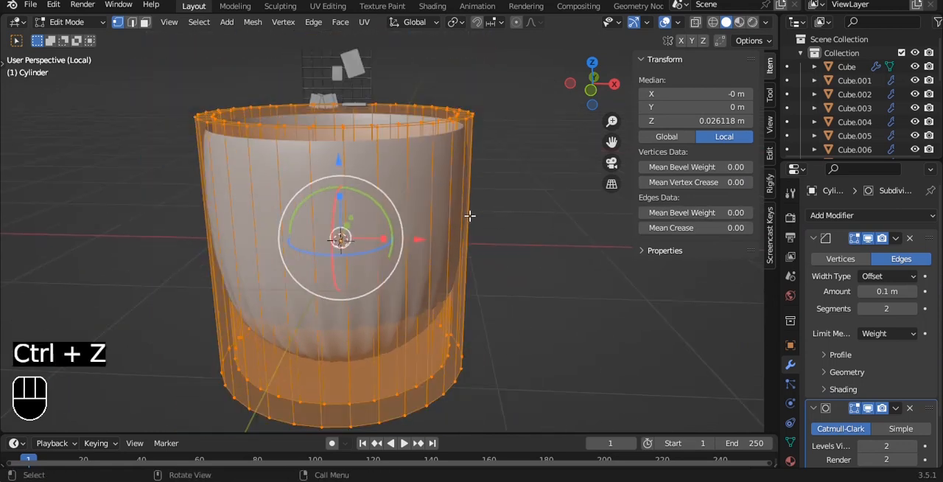
- Try raising the cylinder's mean bevel weight again from the front view and apply Shade Auto Smooth
key(grave)
key(alt+z)
drag(137, 54, 564, 149)
shift+drag(168, 272, 519, 356)
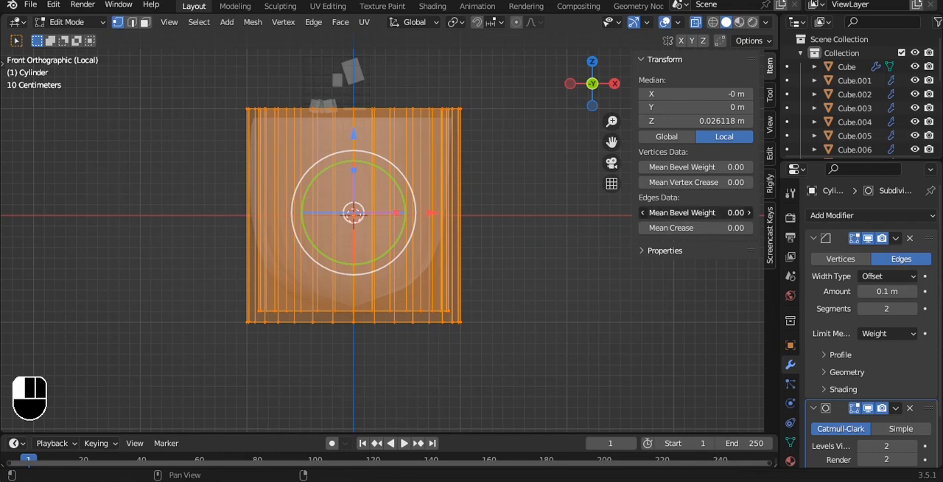
drag(692, 212, 740, 212)
key(Tab)
key(alt+z)
right_click(505, 165)
click(505, 161)
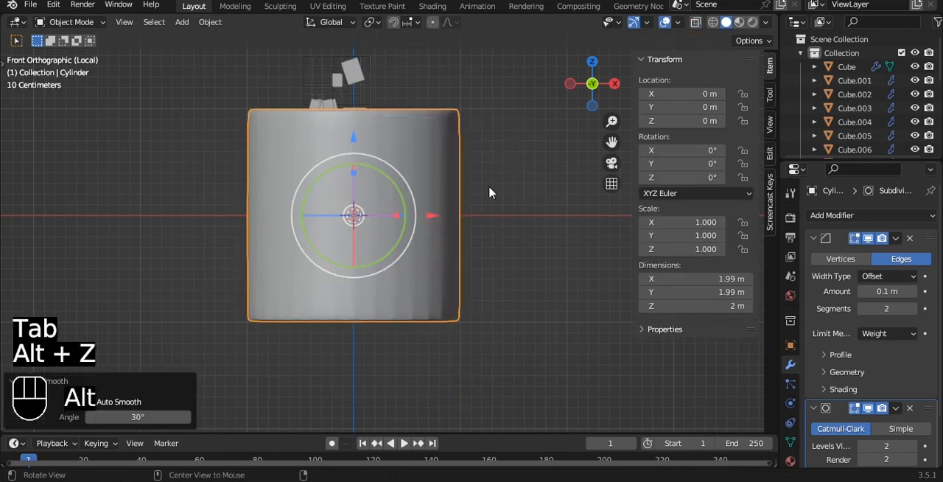
- Undo the cylinder's latest auto smooth and bevel weight changes
middle_drag(492, 184, 486, 129)
key(Tab)
key(ctrl+z)
middle_drag(446, 167, 438, 218)
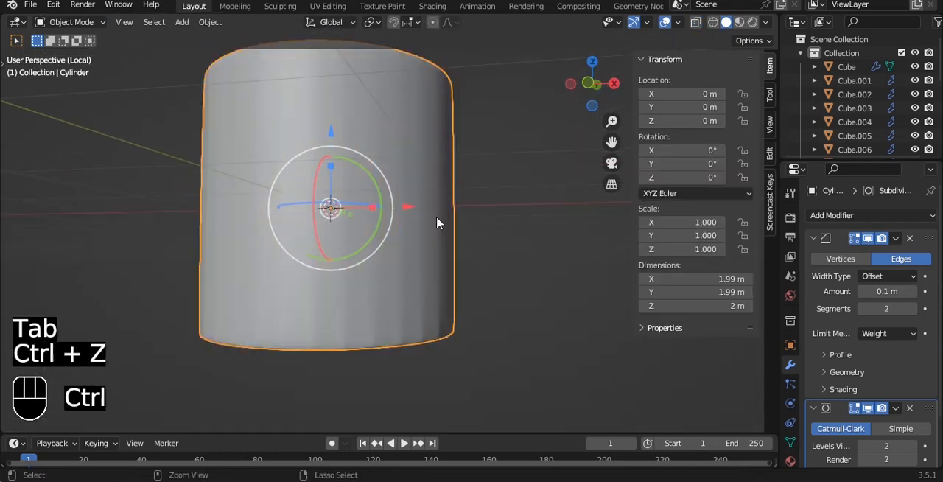
key(ctrl+z)
key(ctrl+z)
key(grave)
click(401, 188)
key(ctrl+z)
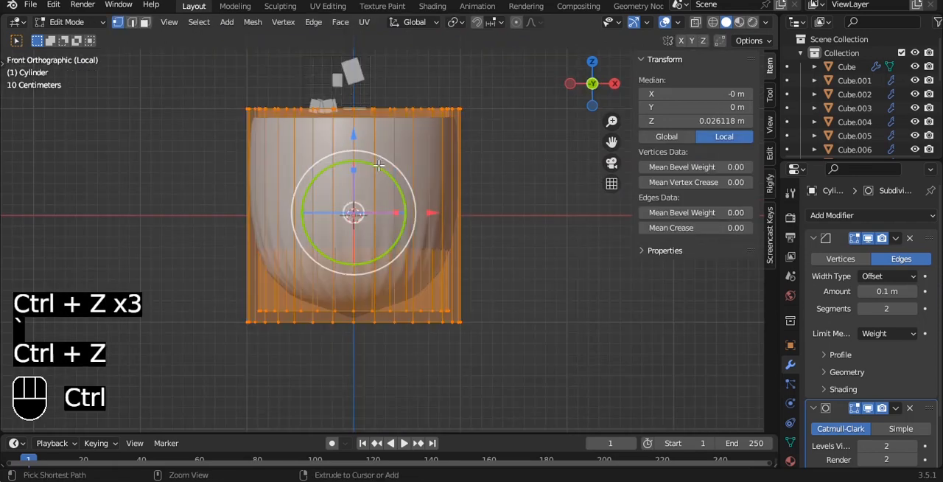
key(ctrl+z)
- Set the mean bevel weight of the cylinder's top vertices' edges to 1.00, and raise it for the base edges
key(alt+z)
drag(159, 68, 596, 132)
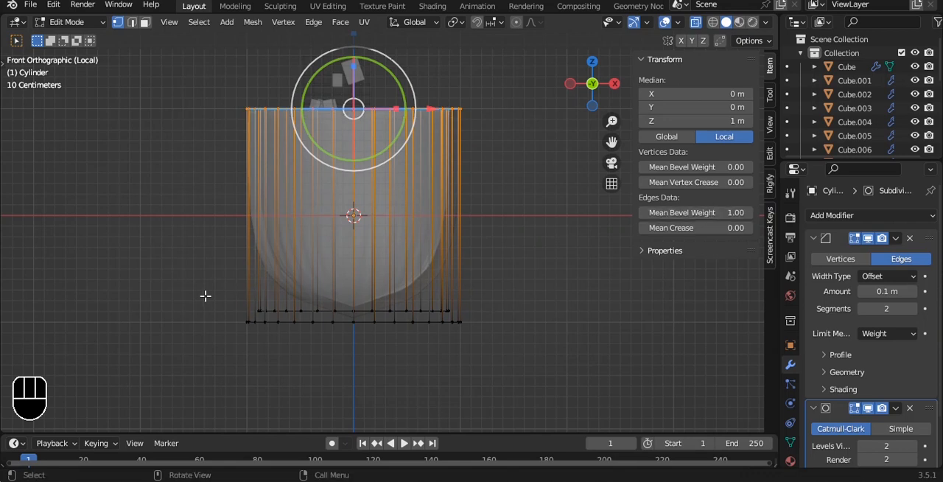
drag(227, 296, 638, 345)
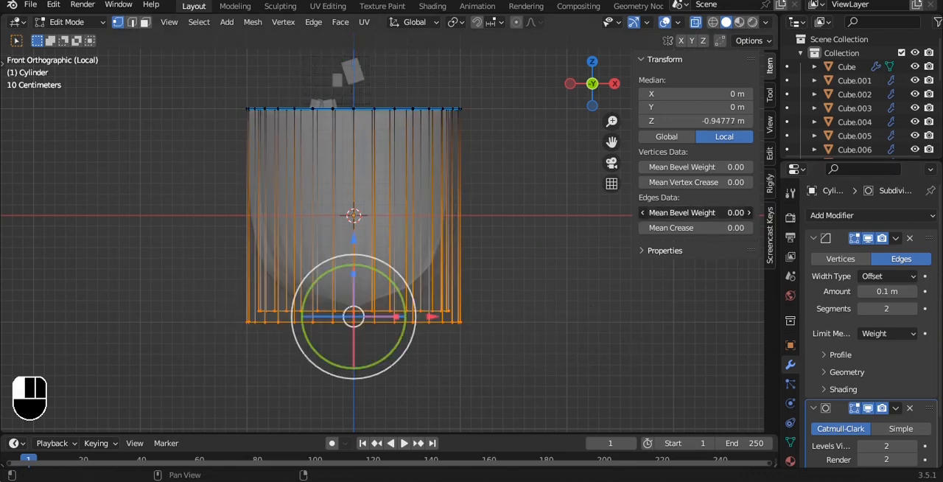
key(Tab)
key(alt+z)
- Apply Shade Auto Smooth to the cylinder and set its bevel profile shape to about 0.67
alt+middle_drag(490, 213, 419, 246)
scroll(491, 258, up, 2)
right_click(492, 179)
click(493, 180)
click(840, 355)
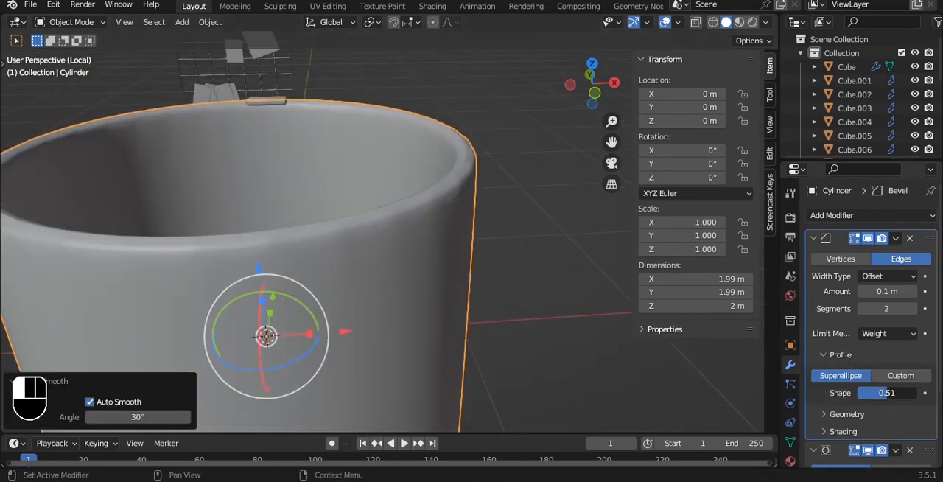
drag(887, 392, 916, 392)
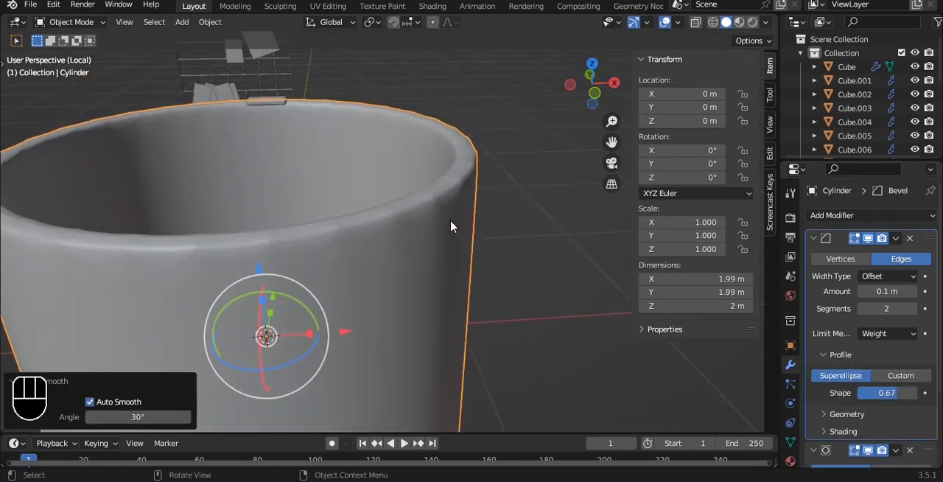
- Try removing the cylinder's bevel modifier and switch to edge selection in Edit Mode
click(909, 238)
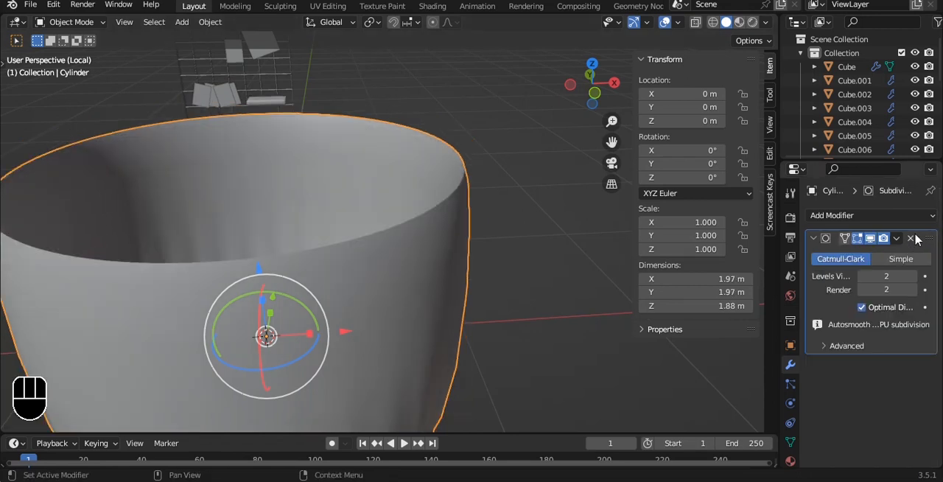
key(Tab)
key(2)
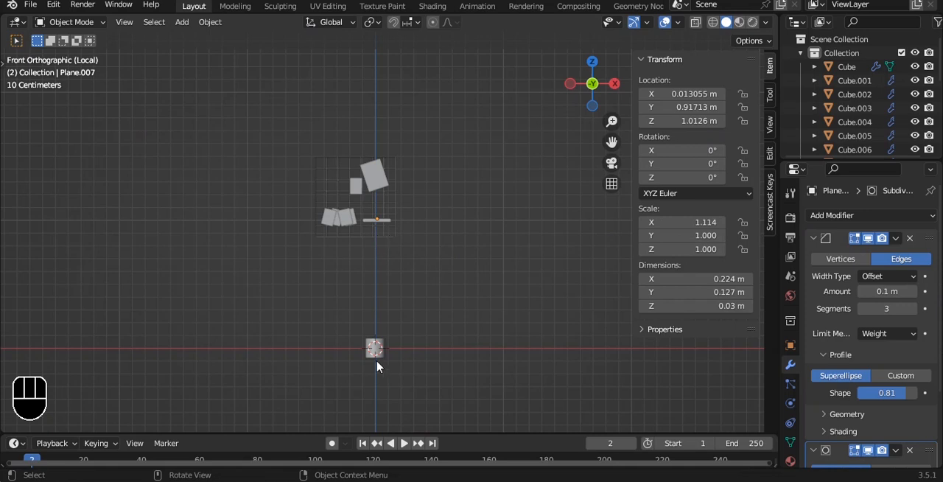
- Isolate the cylinder together with the shelf in local view
click(376, 361)
shift+click(378, 220)
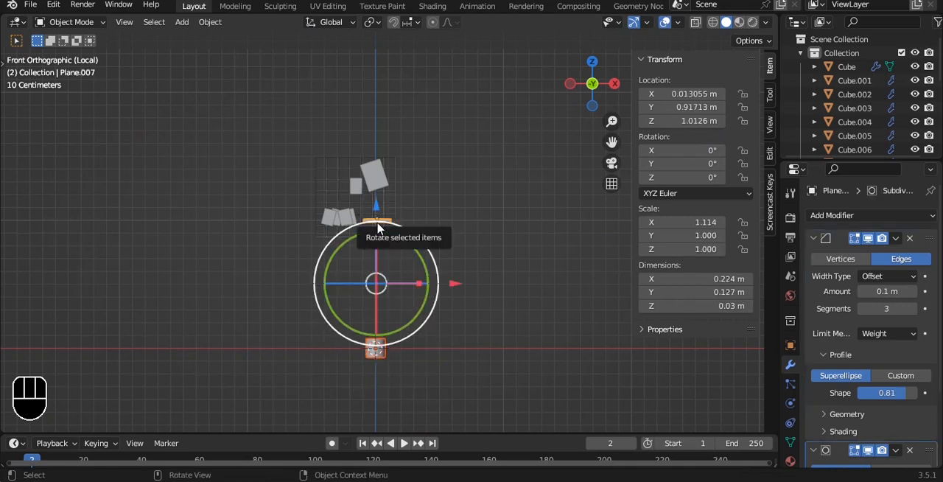
key(KP_Divide)
key(KP_Divide)
- Raise the cylinder to the shelf's height, scale it by about 0.354 and align it over the shelf in front view
click(366, 360)
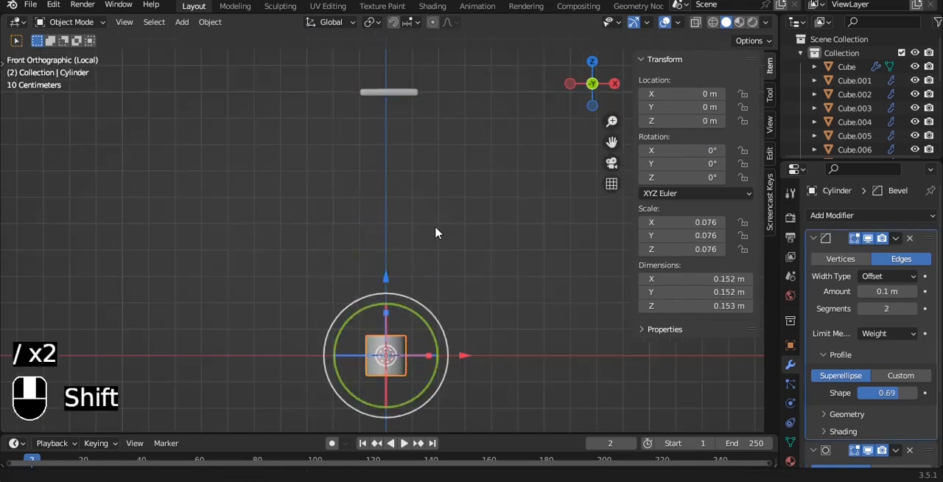
shift+middle_drag(434, 226, 408, 280)
drag(361, 326, 361, 47)
scroll(421, 114, up, 6)
shift+middle_drag(420, 114, 421, 157)
key(s)
click(340, 164)
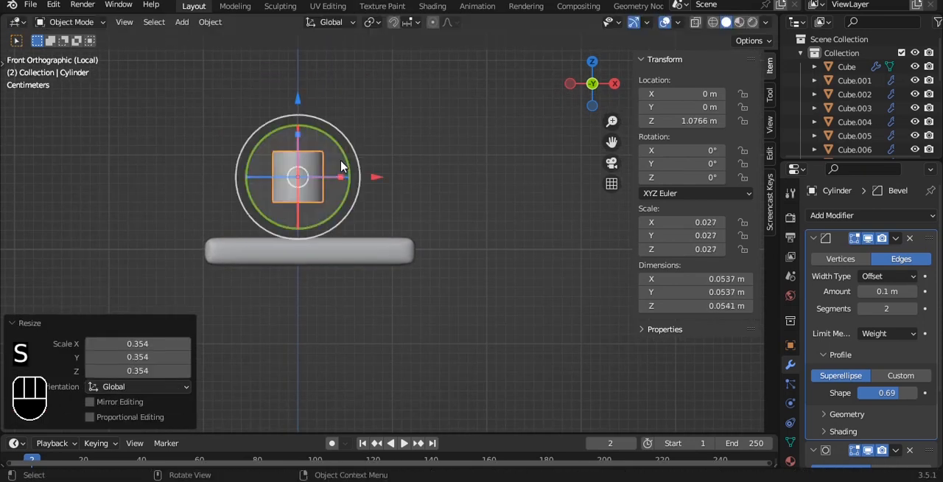
key(g)
click(417, 198)
- Stretch the cylinder's top vertices upward in Edit Mode to a height of about 0.0804 m
key(Tab)
key(alt+z)
key(1)
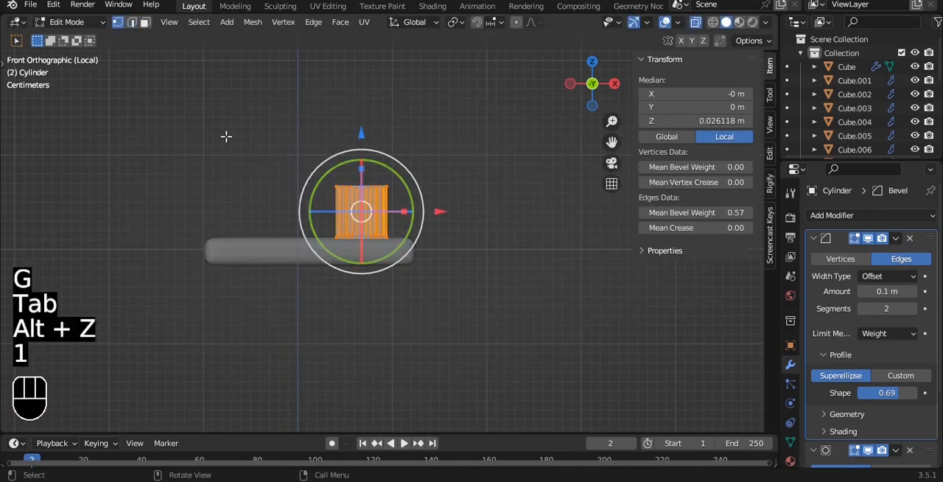
drag(360, 110, 361, 84)
key(Tab)
key(alt+z)
- Move the cylinder about 0.919 m along Y so it lines up with the shelf in top view
mouse_move(420, 164)
alt+middle_down()
mouse_move(419, 189)
mouse_move(410, 166)
alt+middle_up()
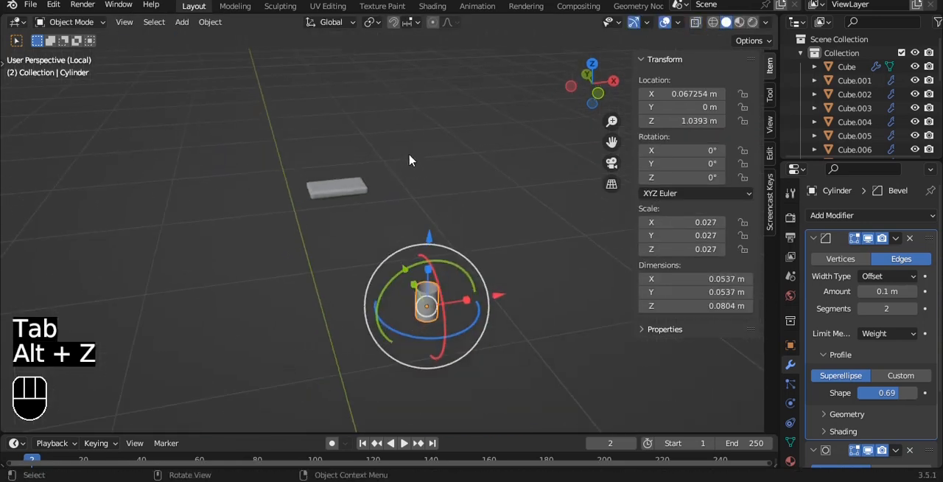
key(KP_7)
key(g)
key(y)
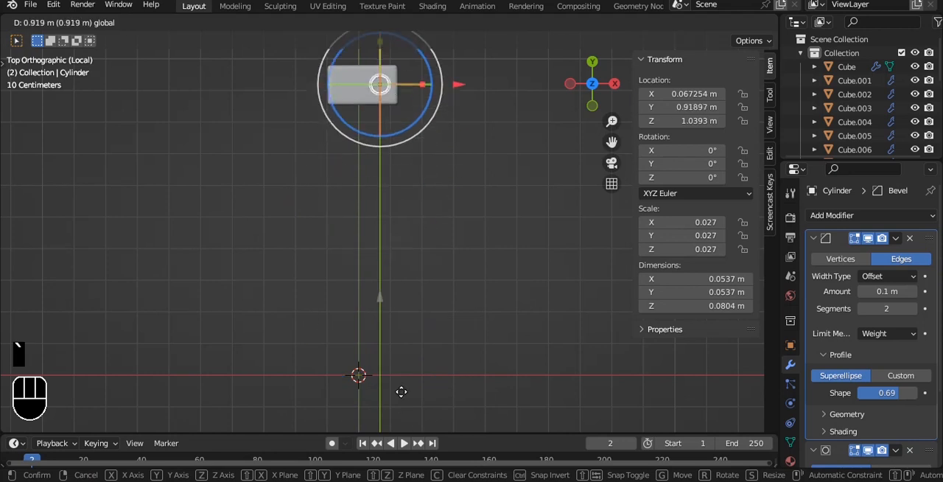
click(408, 298)
- Scale the cylinder by about 1.371 and raise it about 0.0107 m to rest on the shelf
shift+middle_drag(406, 104, 406, 174)
scroll(400, 121, up, 4)
key(s)
click(480, 81)
key(grave)
scroll(413, 183, up, 4)
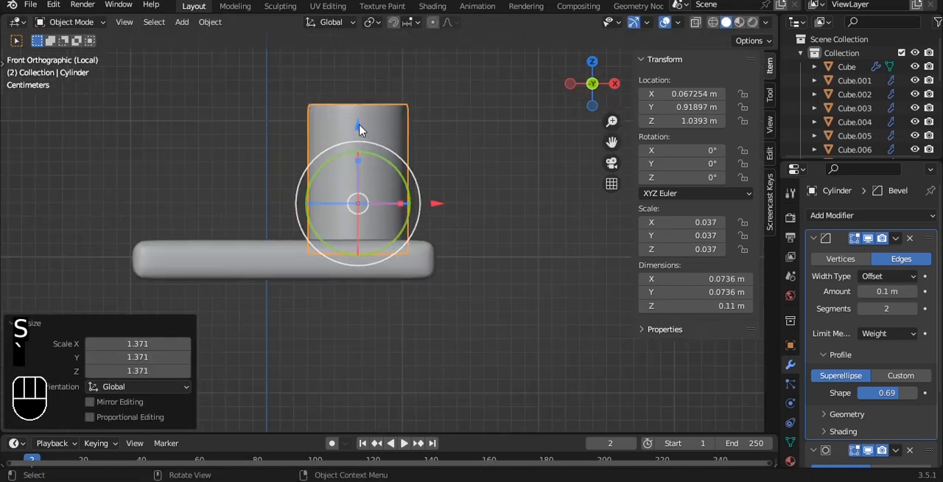
key(g)
key(z)
click(355, 105)
scroll(355, 111, down, 4)
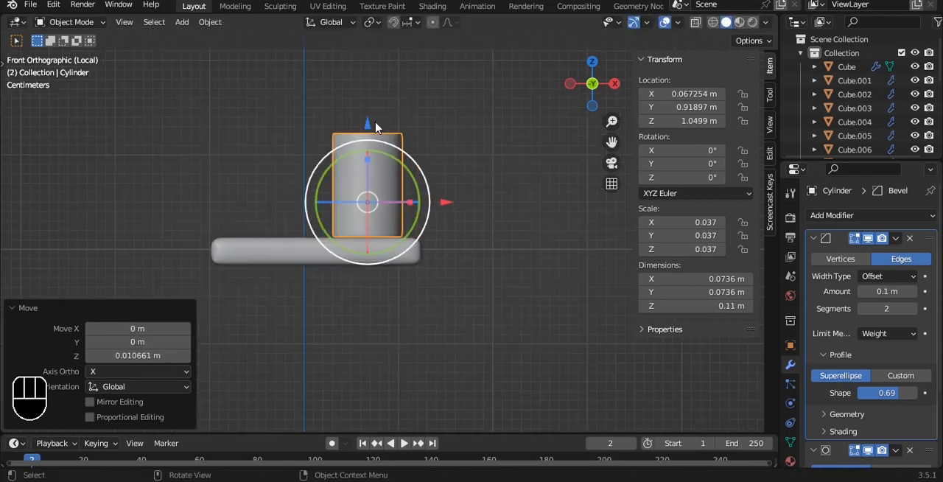
- Lower the cylinder's top vertices in Edit Mode to a height of about 0.0954 m
key(Tab)
key(alt+z)
drag(352, 130, 352, 141)
key(Tab)
key(alt+z)
- Save the room file and set the cylinder's origin to its geometry
key(ctrl+s)
key(q)
click(417, 181)
scroll(417, 180, down, 2)
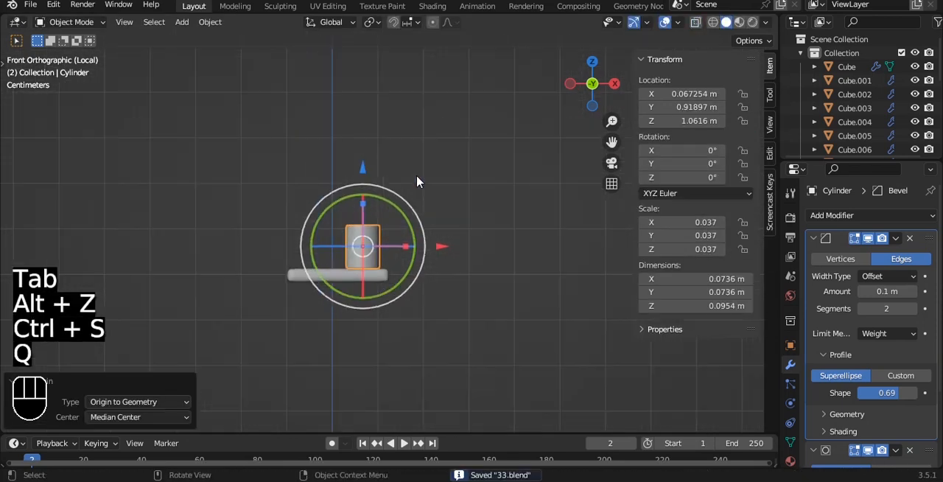
click(417, 180)
alt+shift+drag(413, 169, 413, 184)
alt+drag(413, 185, 401, 205)
key(grave)
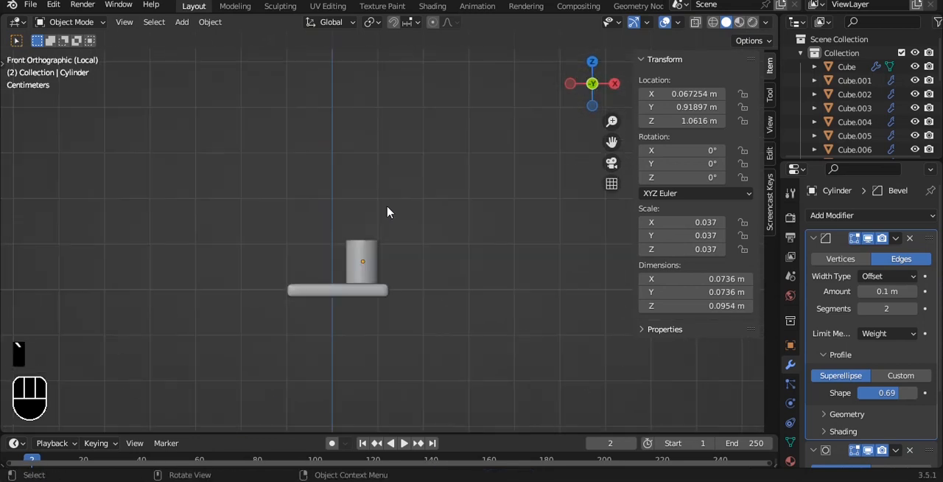
key(shift+a)
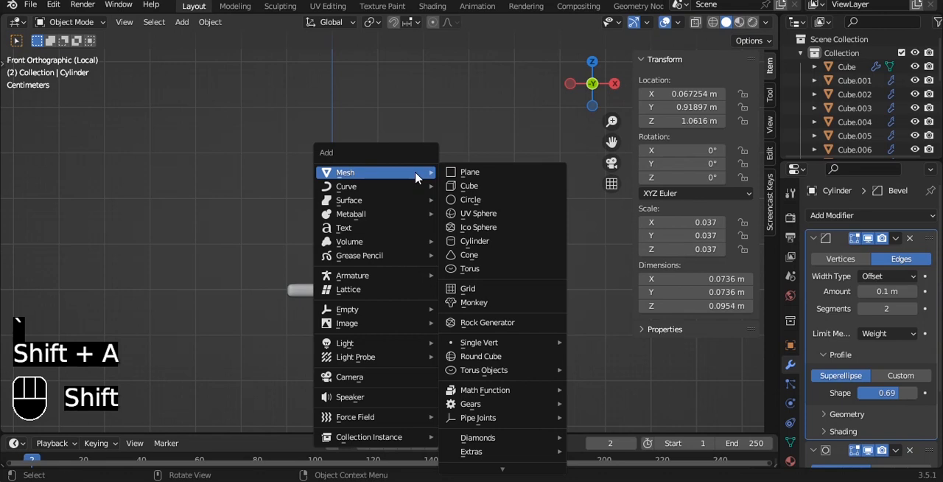
click(467, 185)
key(ctrl+z)
- Add a plane, rotate it 90° about X, and give it a level 2 Subdivision Surface modifier
key(shift+a)
mouse_move(464, 139)
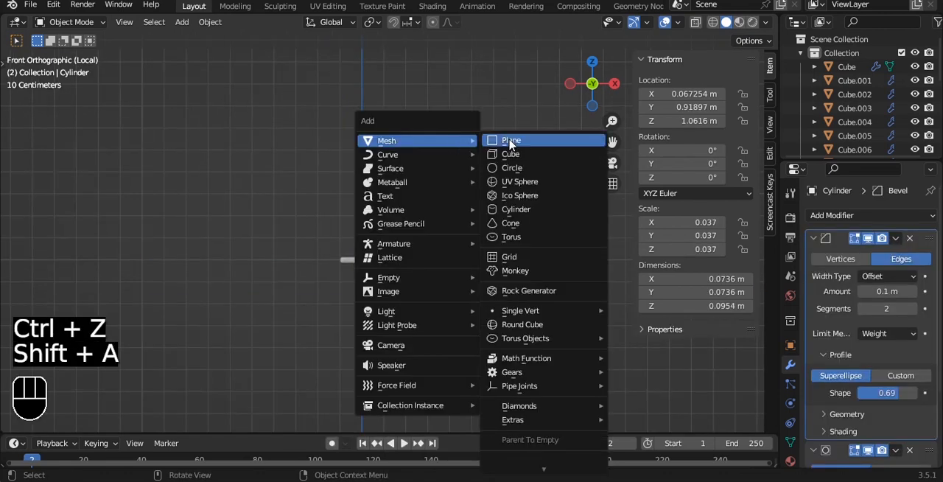
click(510, 141)
text(rx)
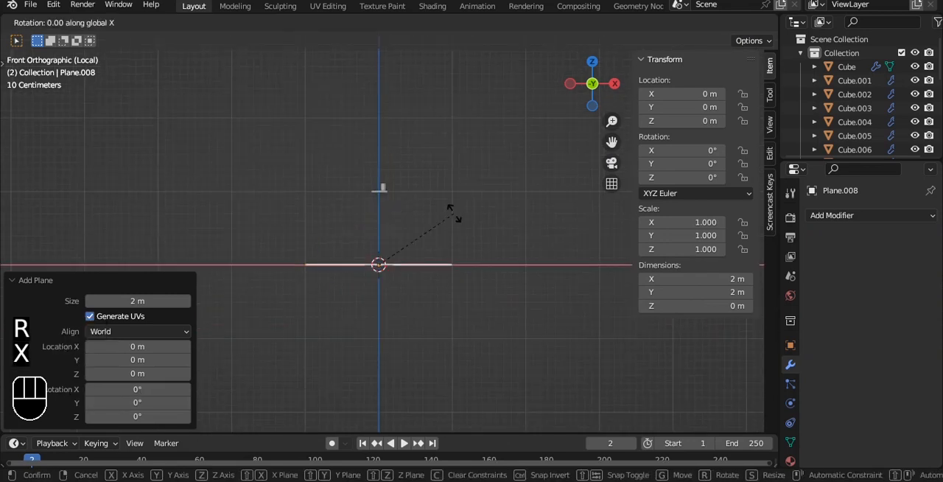
text(90)
click(454, 218)
key(ctrl+2)
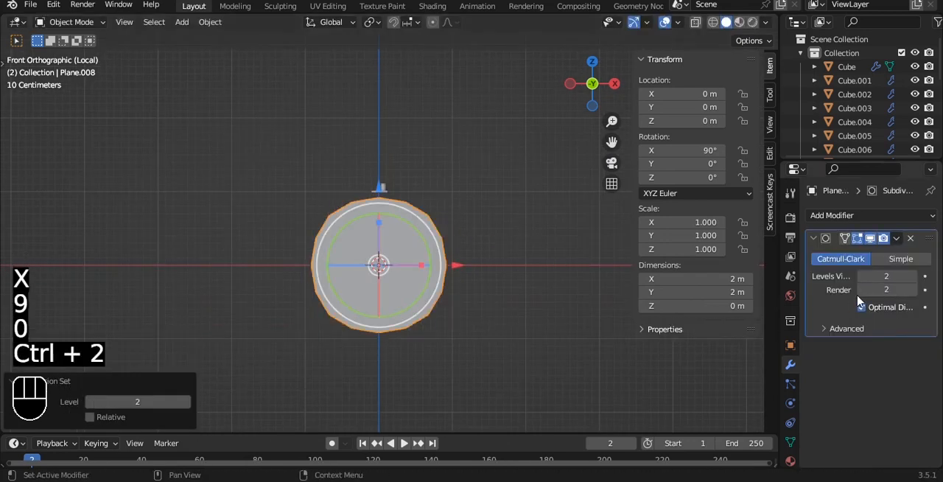
- Add a vertical loop cut through the plane's centre and scale its top vertices along X by about 0.11
key(Tab)
key(ctrl+r)
click(391, 344)
drag(276, 151, 479, 214)
key(s)
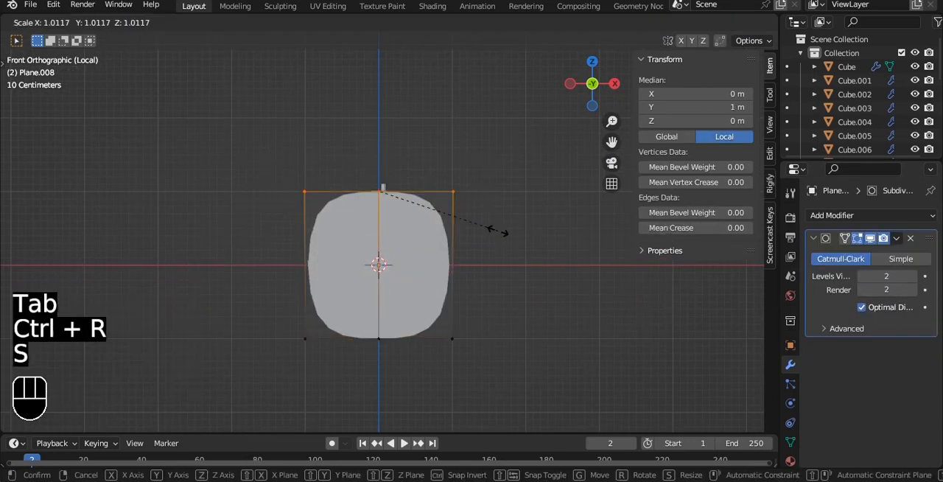
key(x)
click(382, 190)
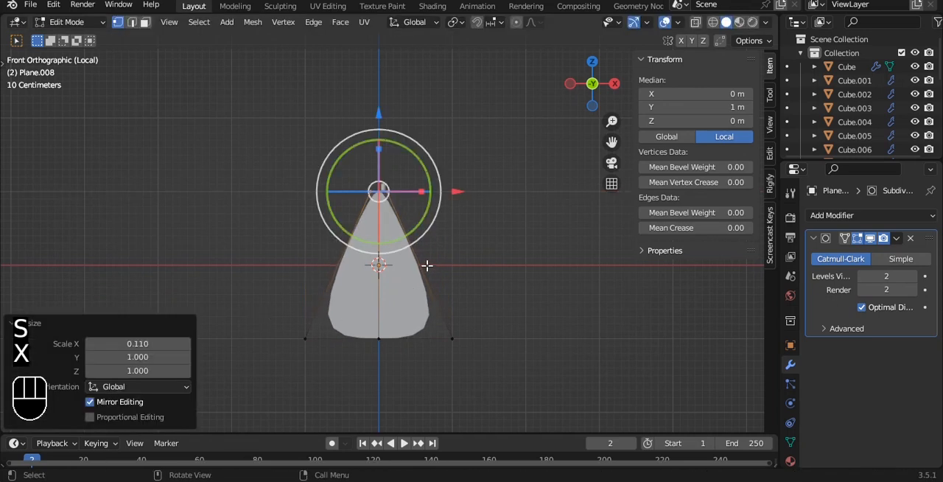
- Add a horizontal loop cut across the middle of the leaf shape and widen it along X
key(ctrl+r)
double_click(450, 252)
key(s)
key(x)
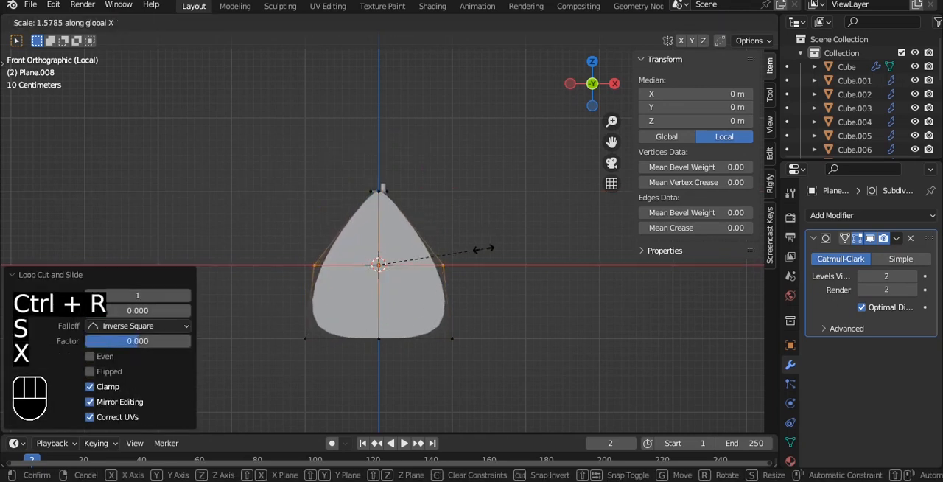
click(492, 248)
- Scale the leaf's bottom vertices along X by about 0.5 to taper the base
drag(264, 302, 561, 374)
key(s)
key(x)
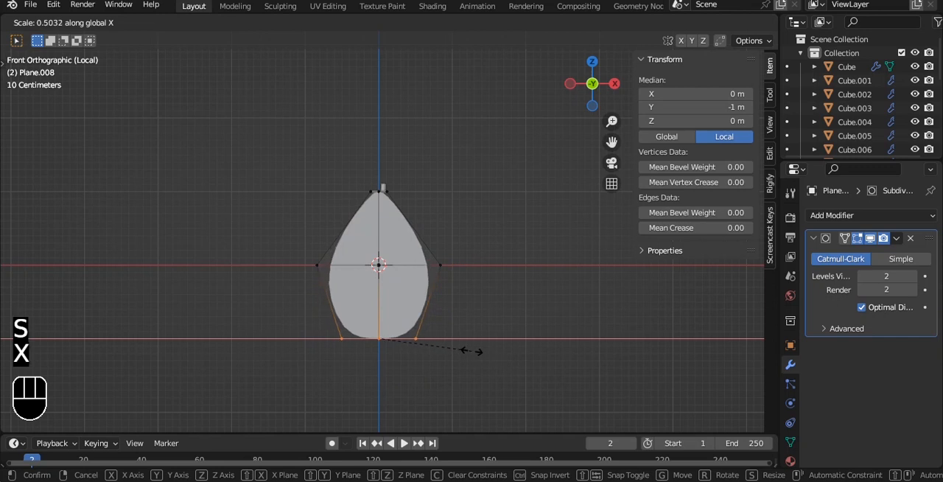
click(469, 351)
- Push the leaf's central vertical edge loop back about 0.176 m along Y to form a crease
double_click(377, 219)
alt+drag(458, 209, 377, 271)
drag(414, 238, 507, 168)
scroll(442, 228, up, 2)
- Add a vertical loop cut on each side of the leaf's centre line and apply auto smooth shading at 30°
key(ctrl+r)
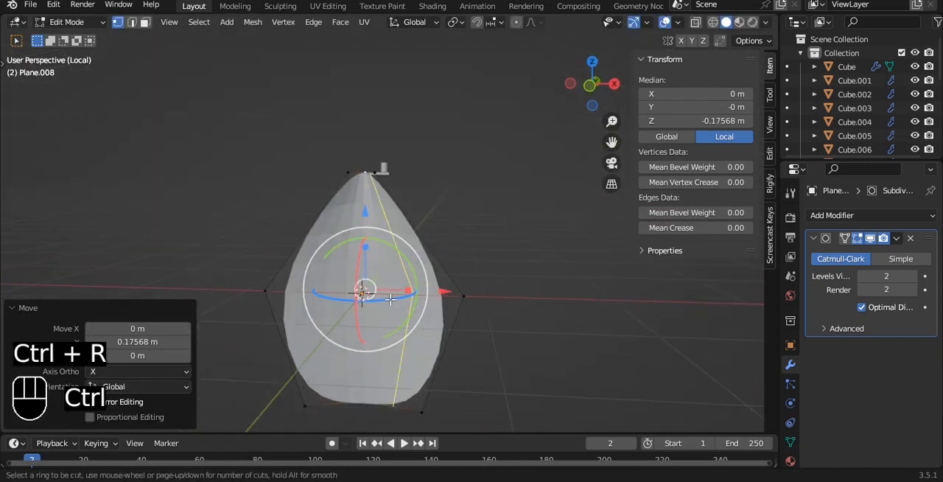
double_click(391, 299)
key(ctrl+r)
double_click(327, 288)
key(Tab)
right_click(473, 173)
click(473, 173)
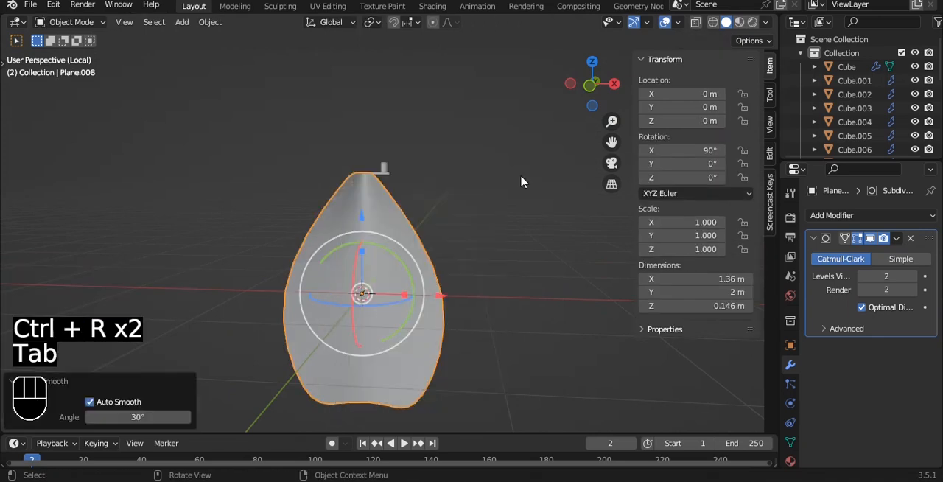
- Add a Solidify modifier with 0.06 m thickness to the leaf and place it above the Subdivision modifier
alt+drag(523, 182, 461, 171)
key(Tab)
key(a)
key(a)
key(3)
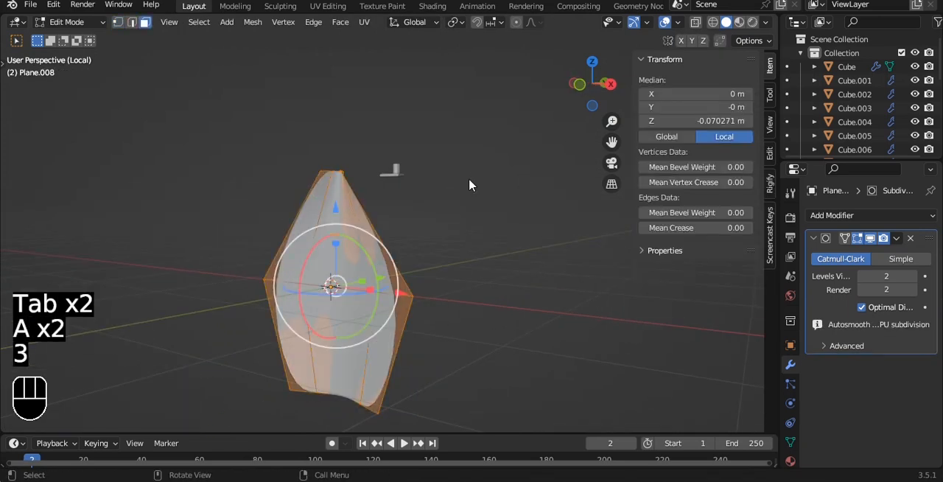
key(grave)
click(872, 217)
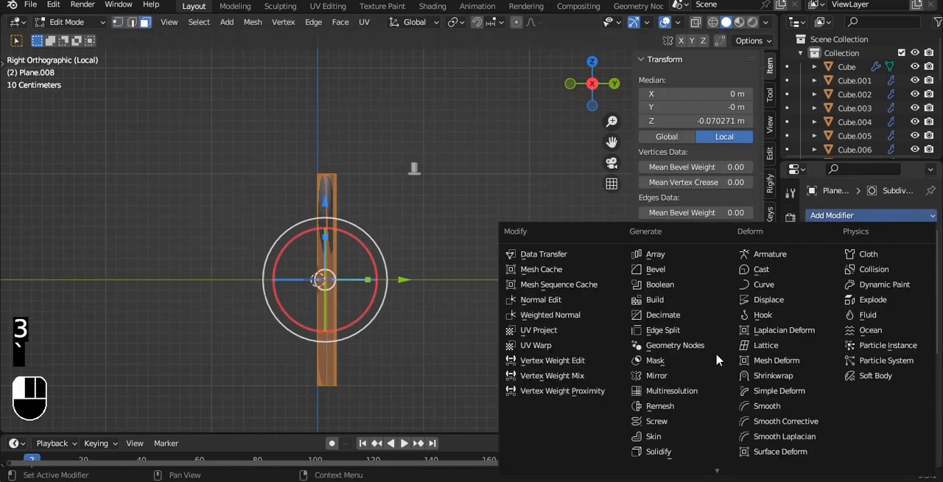
click(672, 452)
key(Tab)
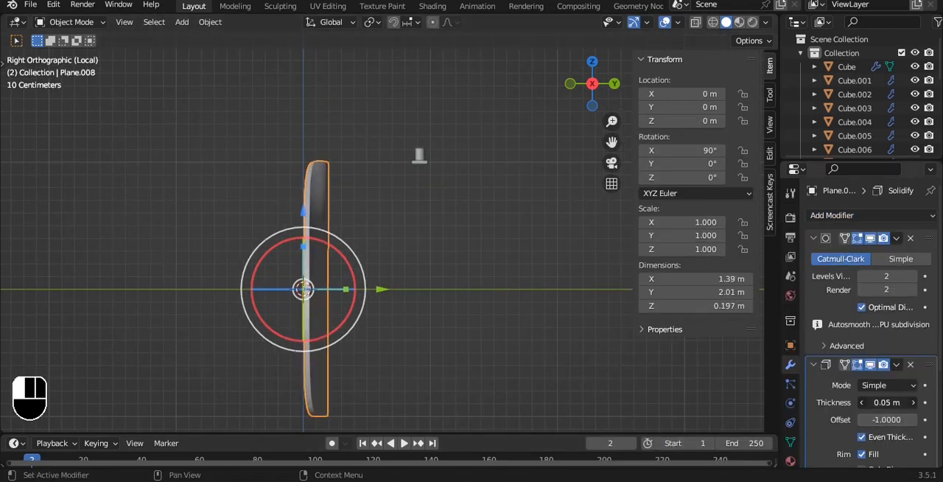
click(896, 365)
click(847, 428)
alt+drag(398, 221, 463, 152)
key(grave)
click(397, 103)
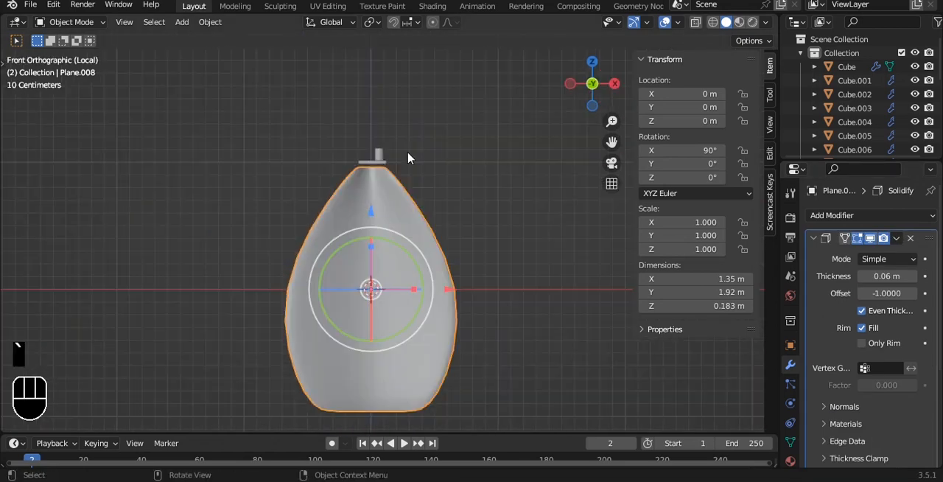
- Narrow the leaf's tip by scaling its top vertices along X with X-ray on in front view
key(Tab)
key(alt+z)
key(1)
drag(294, 103, 508, 173)
key(s)
key(x)
click(432, 156)
- Narrow the lower part of the leaf by scaling its vertices along X, then return to Object Mode
alt+shift+drag(414, 299, 395, 157)
drag(207, 252, 528, 376)
key(s)
key(x)
click(429, 331)
key(Tab)
key(alt+z)
- Apply the leaf's Solidify modifier and set its viewport and render subdivision levels to 3
alt+drag(470, 184, 629, 275)
key(ctrl+a)
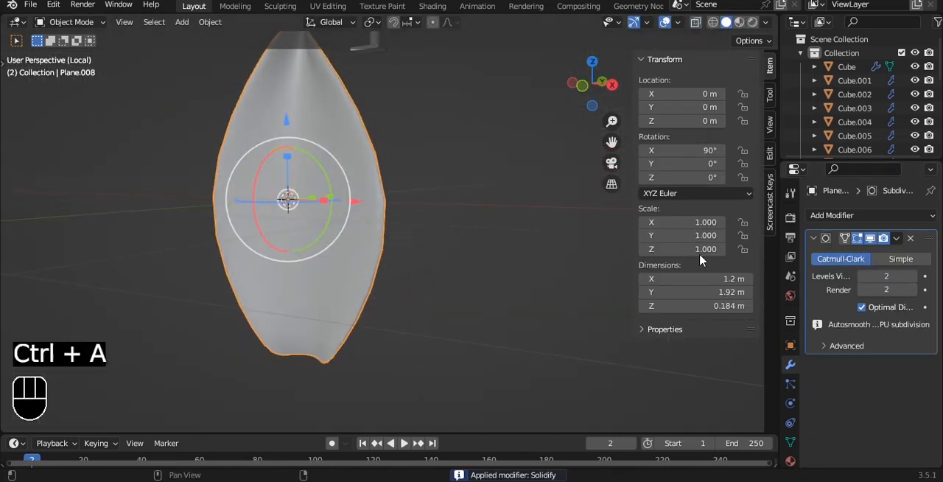
scroll(576, 255, down, 1)
- Switch to front view and save the room file
key(grave)
click(415, 151)
key(ctrl+s)
- In side view, bend the leaf's top vertices about 0.304 m along Y with smooth proportional editing
key(grave)
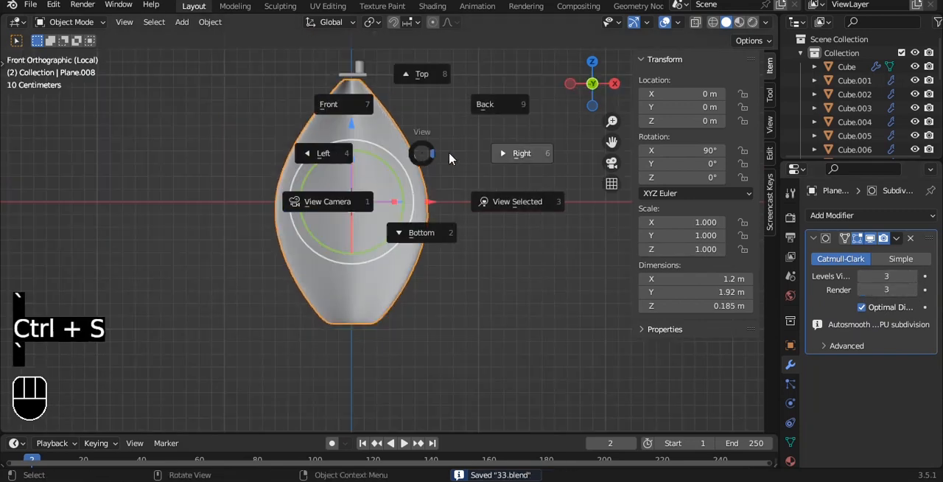
click(478, 154)
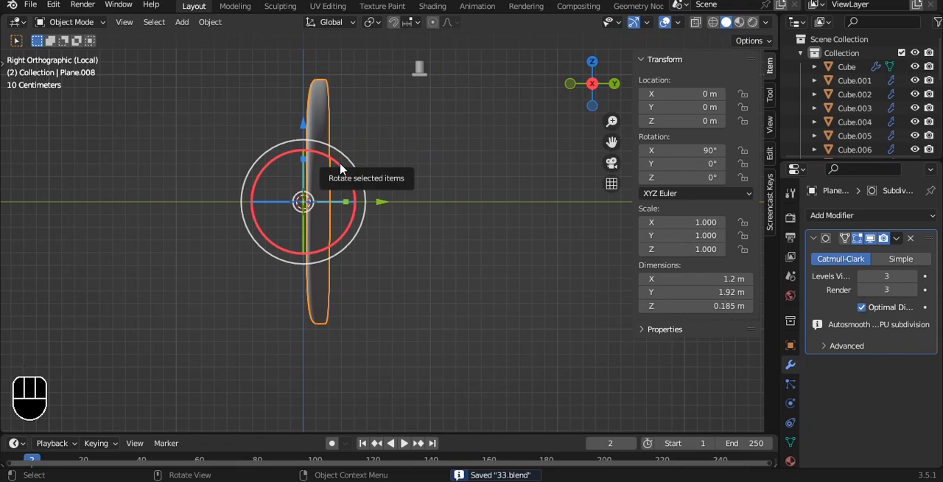
key(Tab)
shift+middle_drag(318, 139, 313, 191)
key(alt+z)
drag(266, 106, 401, 149)
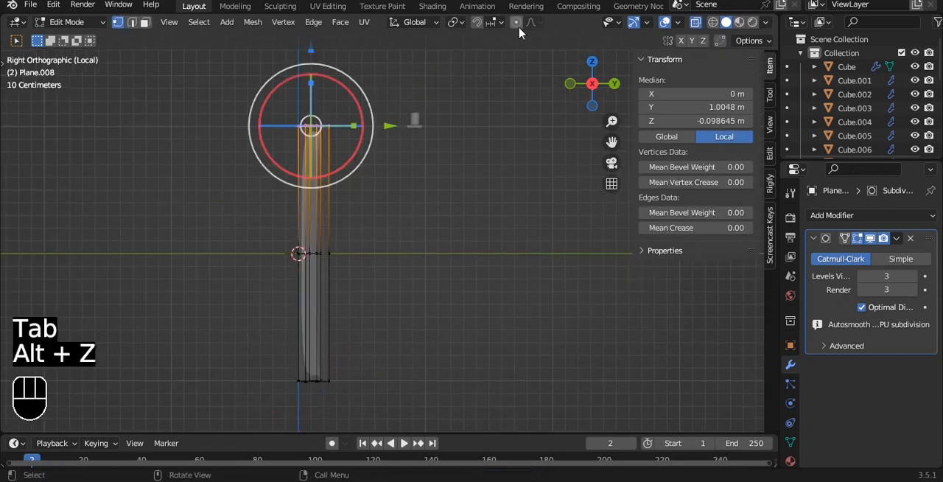
key(g)
scroll(445, 140, down, 6)
scroll(445, 140, up, 4)
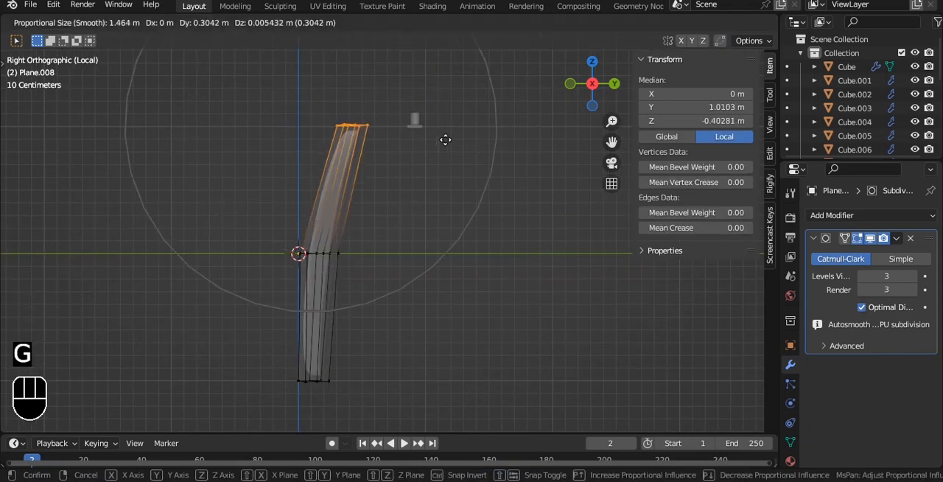
click(444, 140)
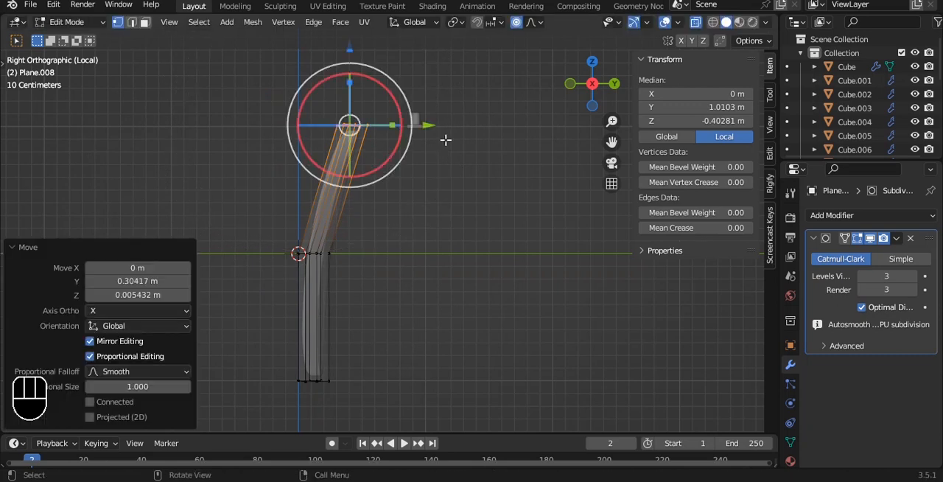
- Shift the leaf's bottom vertices about -0.027 m along Y with proportional editing and leave Edit Mode
drag(226, 343, 339, 400)
key(g)
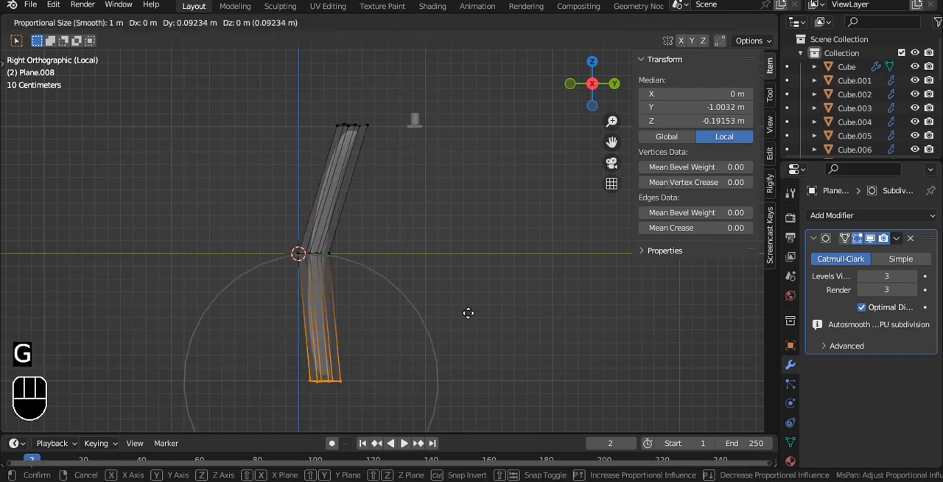
key(y)
click(446, 290)
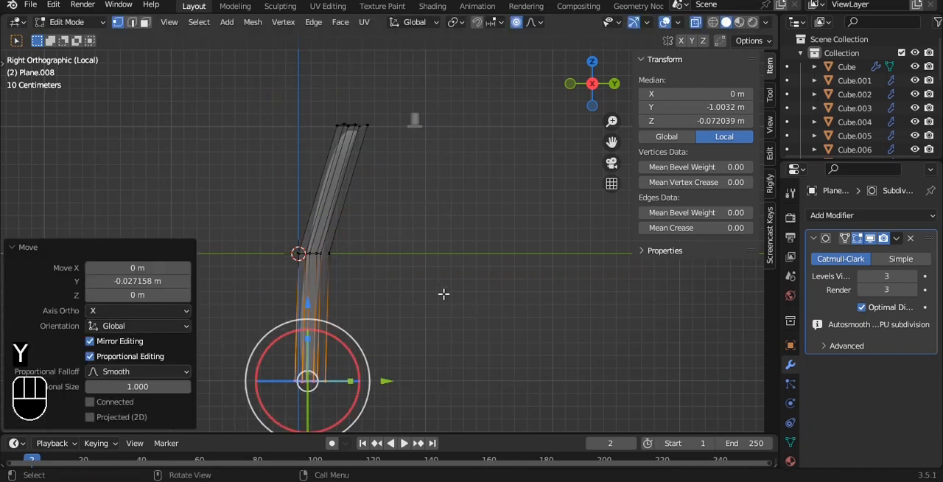
key(Tab)
key(alt+z)
- Set the leaf's origin to its geometry and scale it by about -0.09 in top view
alt+middle_drag(406, 221, 505, 231)
key(q)
click(505, 231)
key(grave)
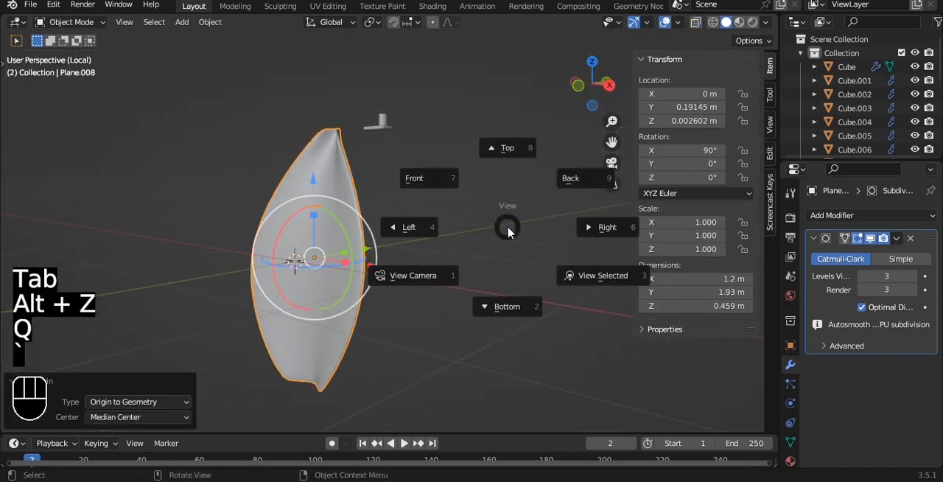
click(499, 206)
key(s)
click(321, 333)
- Move the leaf over the cup to about X 0.0695 m, Y 0.9345 m and scale it by about 0.702
key(g)
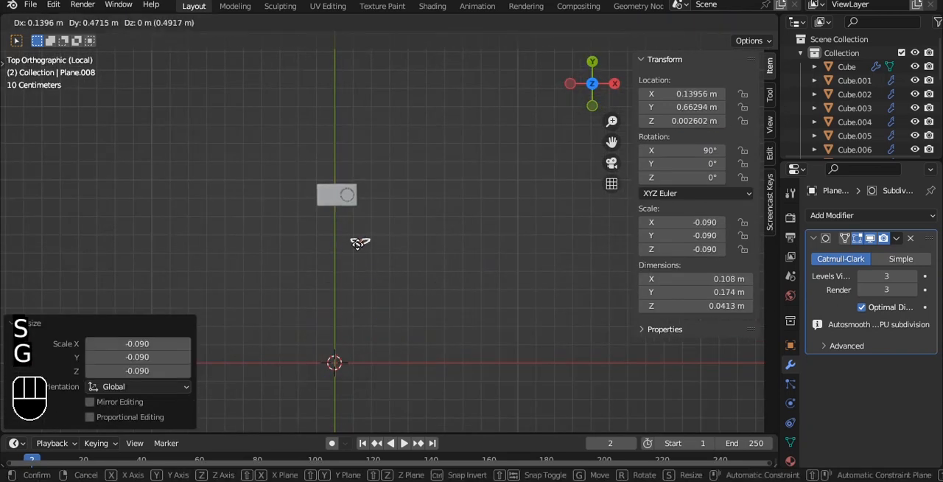
click(346, 206)
scroll(355, 190, up, 8)
shift+middle_drag(356, 190, 509, 340)
scroll(489, 287, up, 4)
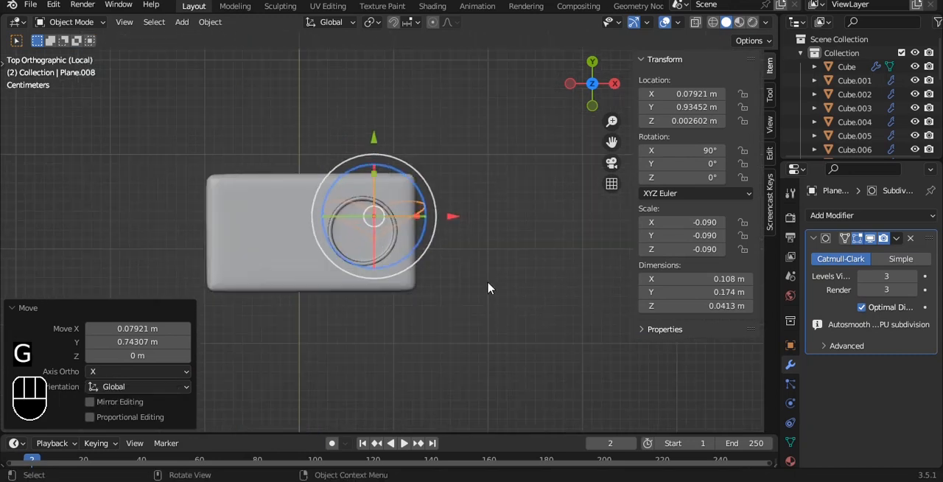
drag(436, 204, 421, 203)
key(s)
click(490, 229)
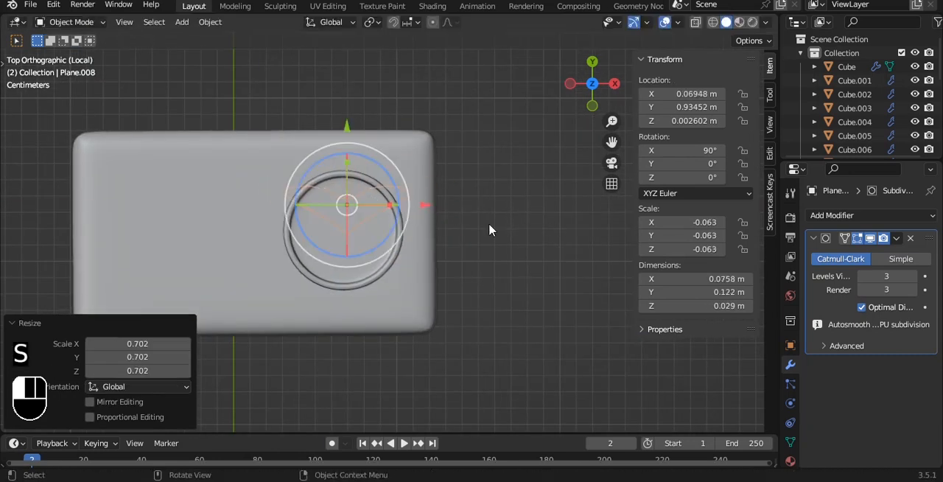
- Raise the leaf about 1.048 m along Z in front view to bring it to the cup's height
key(grave)
click(436, 168)
scroll(432, 318, down, 4)
scroll(419, 158, down, 5)
alt+shift+drag(429, 323, 375, 337)
alt+shift+drag(408, 92, 402, 265)
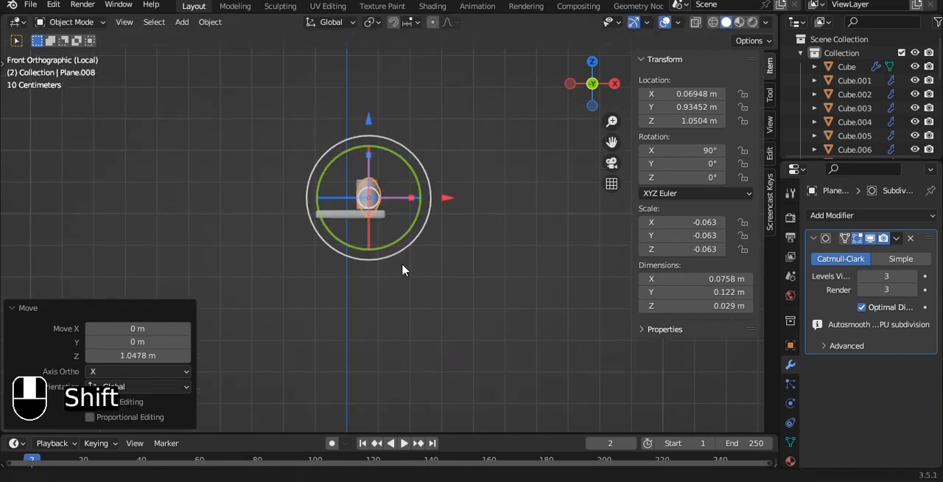
scroll(427, 191, up, 7)
alt+shift+drag(437, 179, 476, 233)
- Rotate the leaf 180° about Y and scale it by about 0.91
key(r)
right_click(479, 212)
key(r)
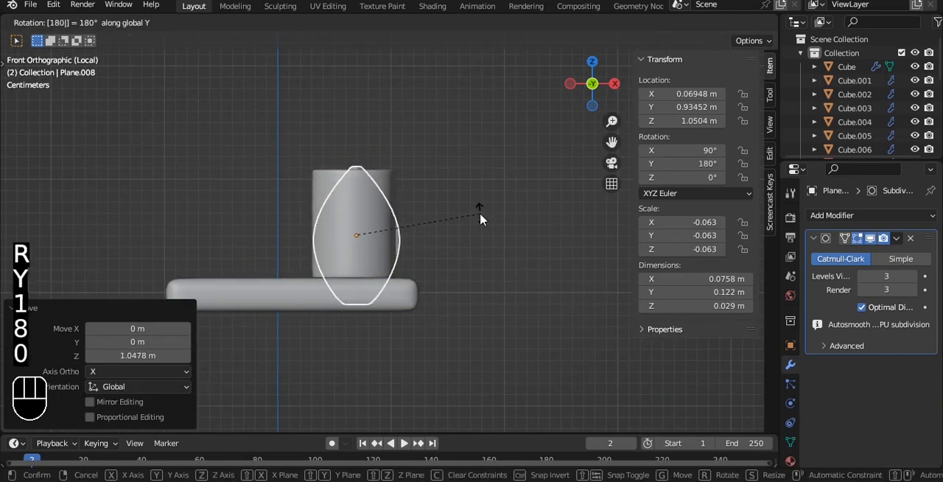
click(479, 214)
key(s)
click(451, 263)
- Raise the leaf about 0.085 m so it rises from the cup and shrink it to a scale of about 0.051
key(g)
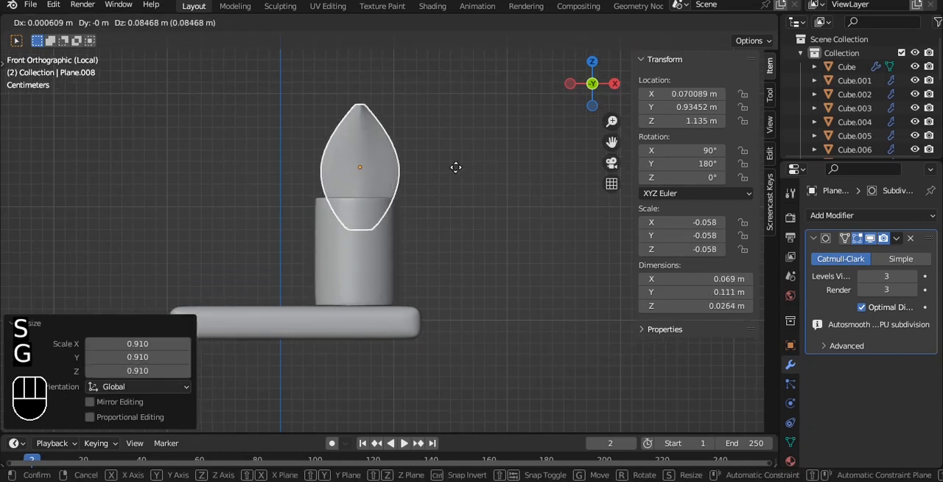
click(459, 167)
alt+drag(459, 167, 441, 184)
key(s)
click(469, 223)
- Tilt the leaf to an X rotation of about 77.7°, position it at the cup's front rim, and save the file
key(grave)
click(508, 179)
drag(402, 161, 394, 148)
drag(434, 184, 418, 185)
drag(343, 108, 342, 117)
click(465, 172)
middle_drag(465, 172, 510, 227)
key(ctrl+s)
- Snap the 3D cursor to the cup, select the leaf, and set the pivot point to 3D Cursor
key(grave)
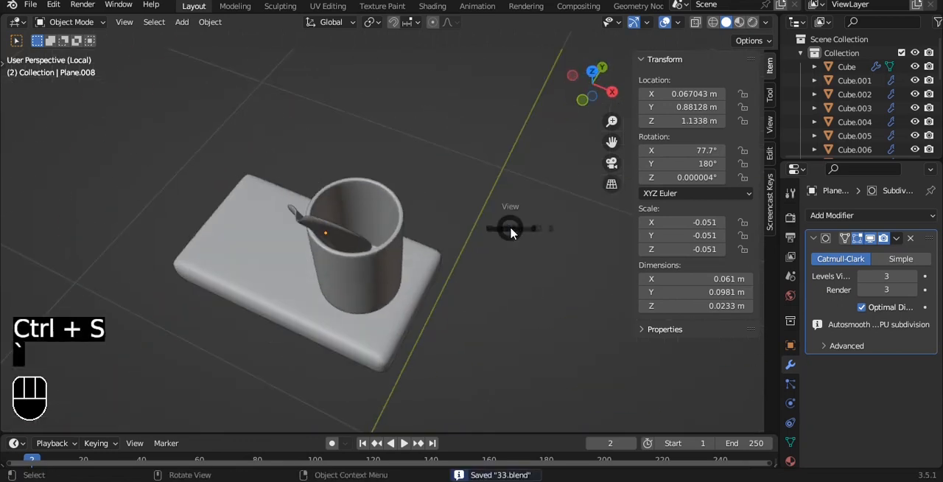
click(509, 184)
click(396, 210)
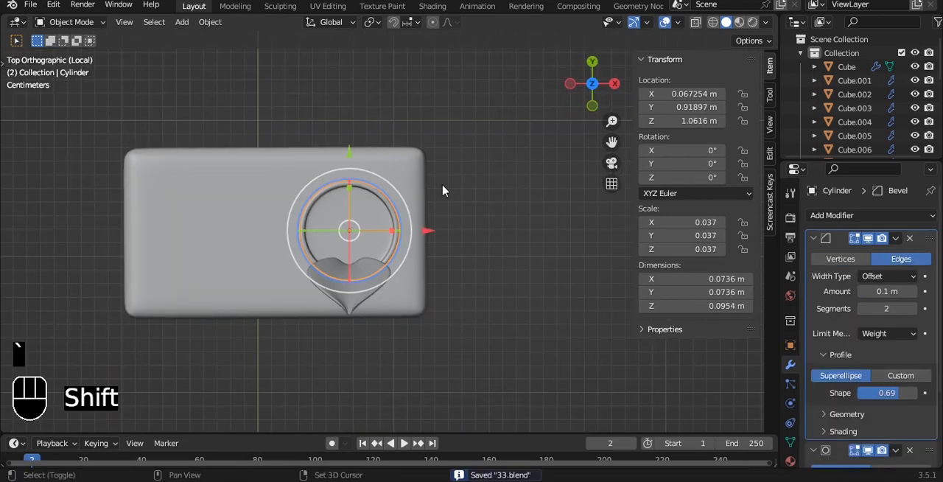
key(shift+s)
click(446, 225)
scroll(442, 216, up, 3)
click(384, 295)
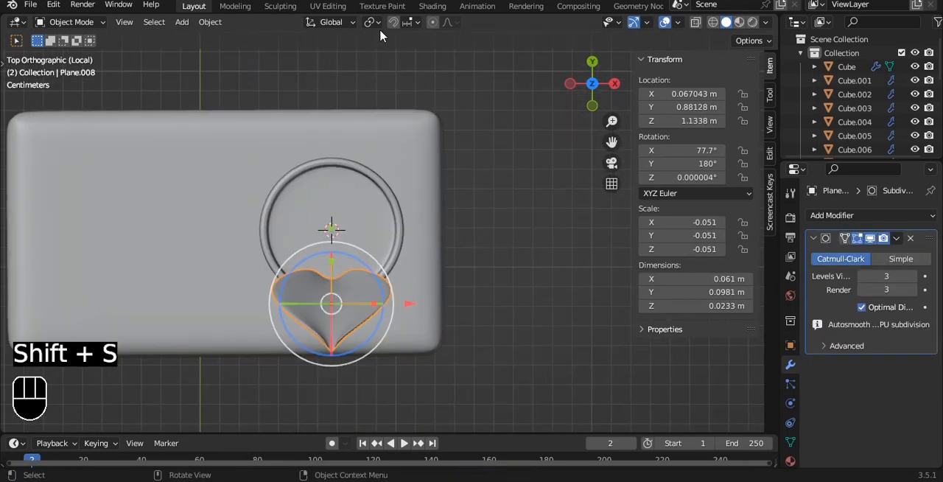
click(373, 22)
click(398, 53)
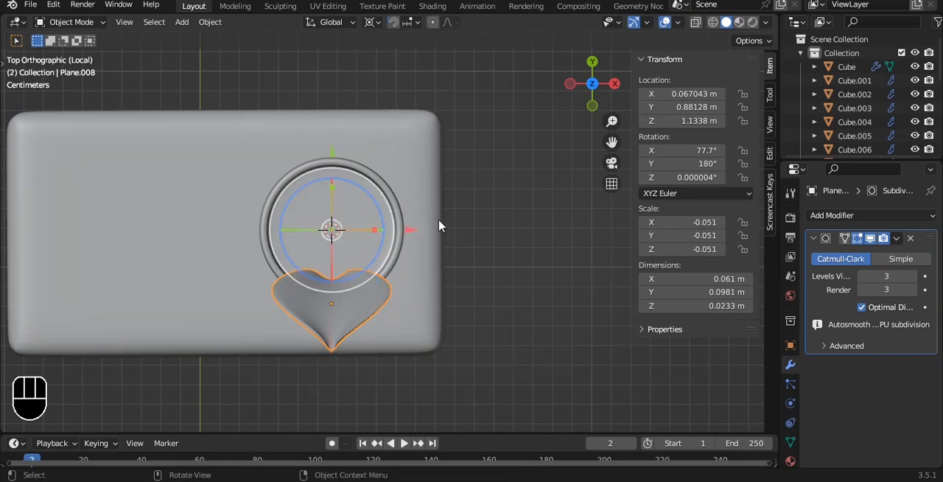
- Duplicate the leaf three times around the cup in top view, rotating each copy 90° further, and save the file
key(shift+d)
key(r)
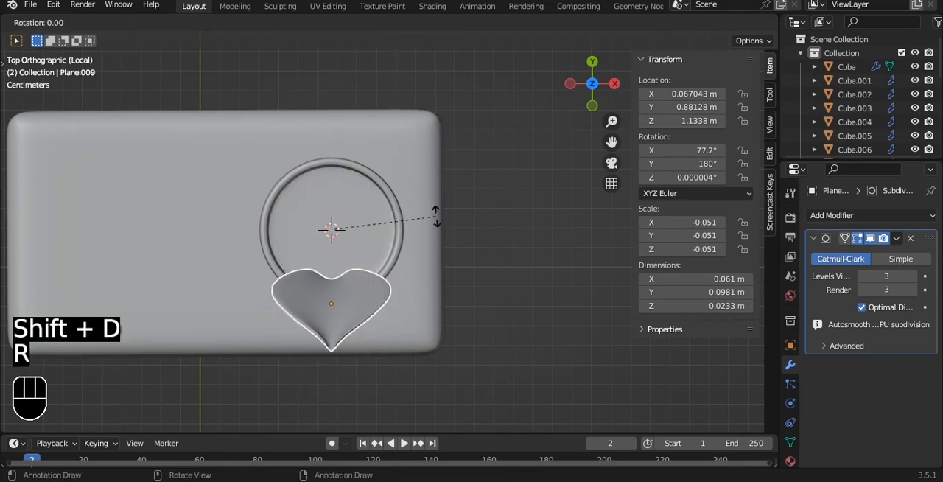
key(9)
key(0)
click(436, 221)
key(shift+d)
key(r)
key(9)
key(0)
click(436, 221)
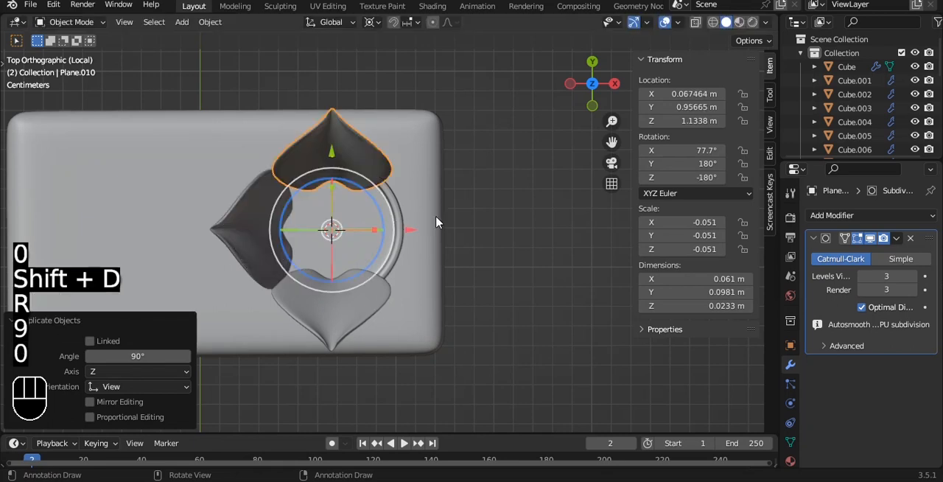
key(shift+d)
key(r)
key(9)
key(0)
click(452, 264)
alt+middle_drag(449, 252, 484, 250)
key(ctrl+s)
- Duplicate all four leaves in place, scale the copies by 0.766 toward the cup's centre, and rotate them around it in top view
key(grave)
click(481, 179)
shift+click(367, 153)
shift+click(406, 224)
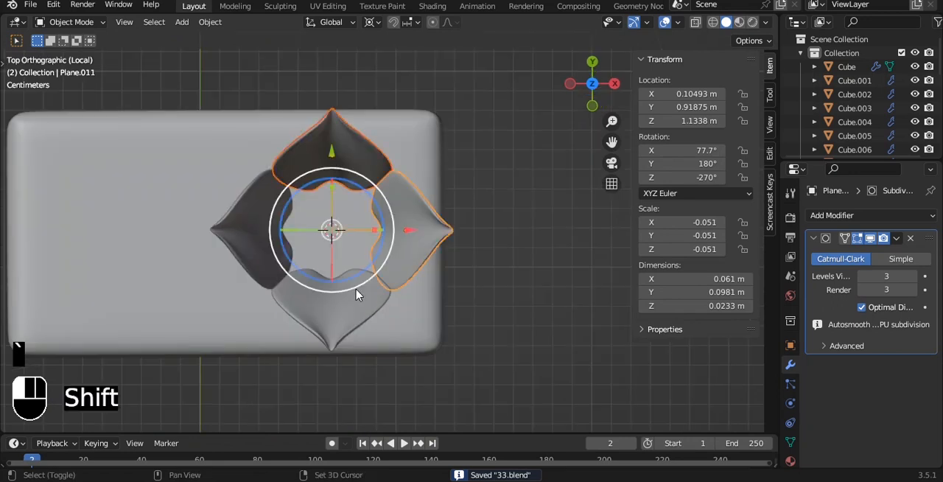
key(shift+d)
key(s)
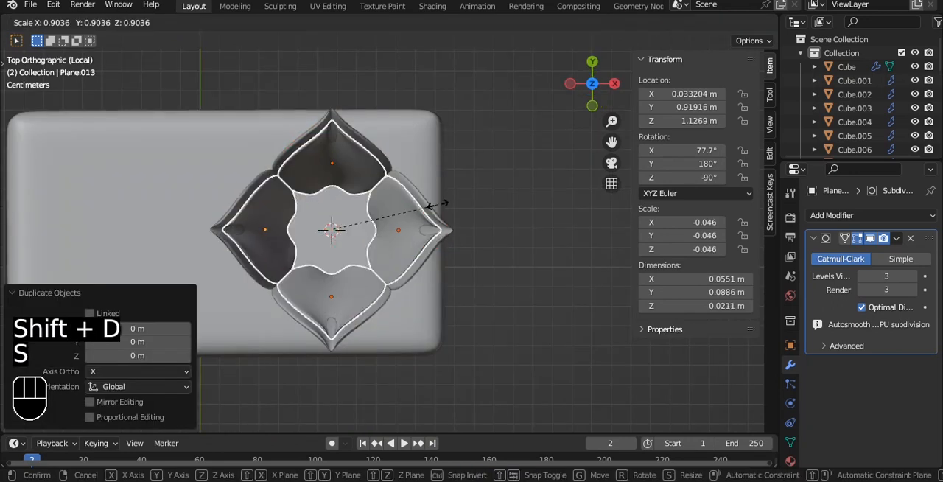
click(422, 267)
key(r)
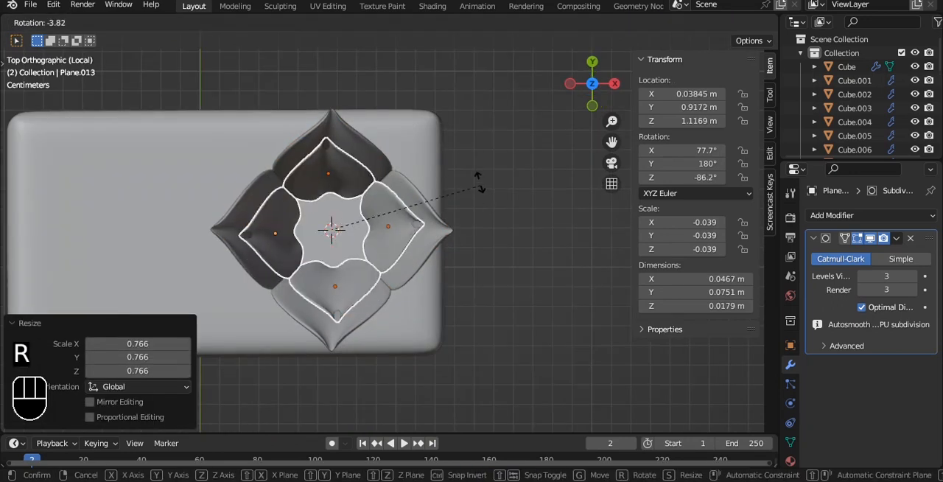
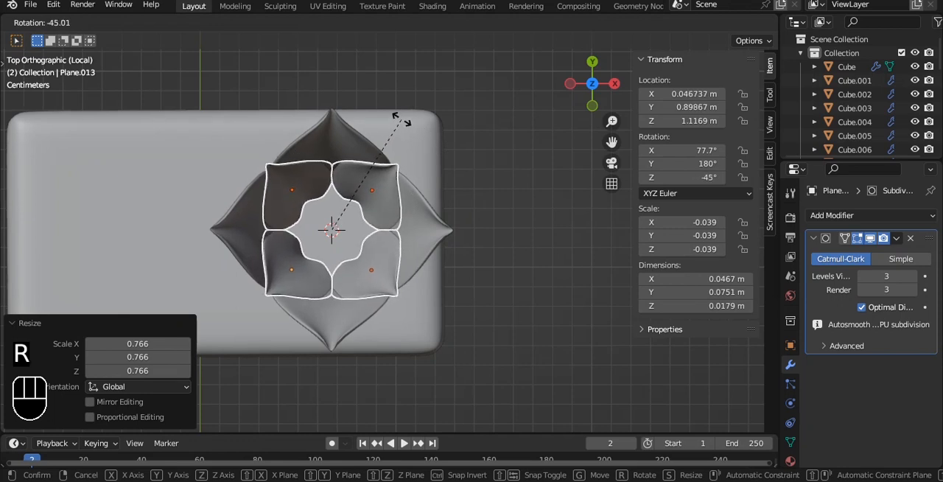
- Rotate the four inner leaf copies by about -45° around the cup and scale them by 0.942
click(403, 121)
alt+drag(520, 273, 488, 177)
key(s)
click(473, 170)
- In front view, undo the vertical move of the inner leaves and set the transform pivot point to Median Point
key(grave)
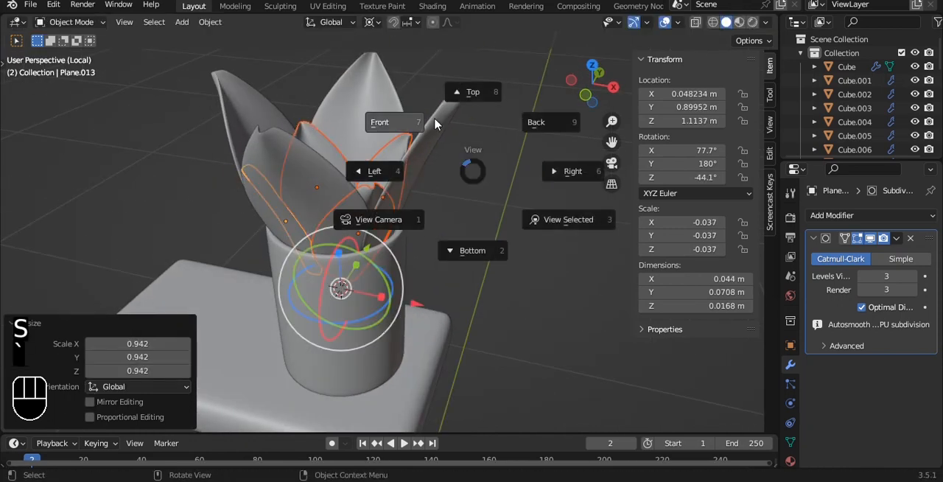
click(435, 123)
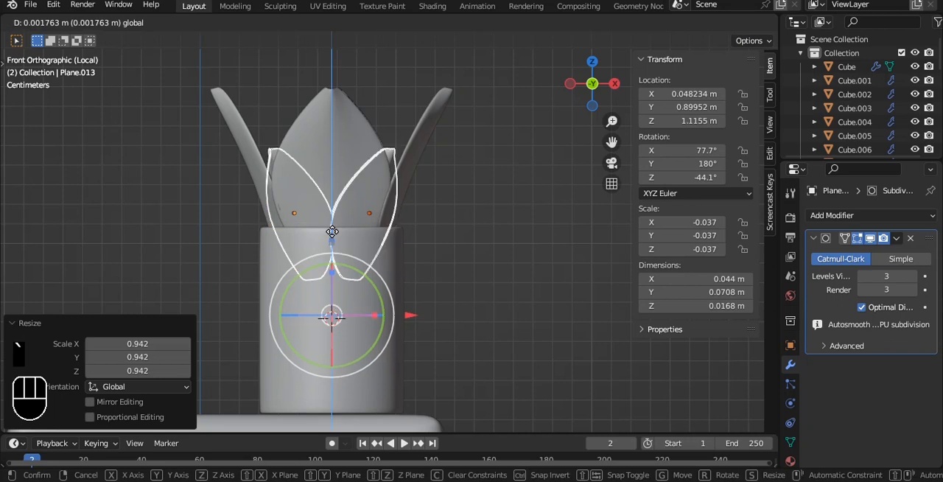
key(ctrl+z)
click(372, 22)
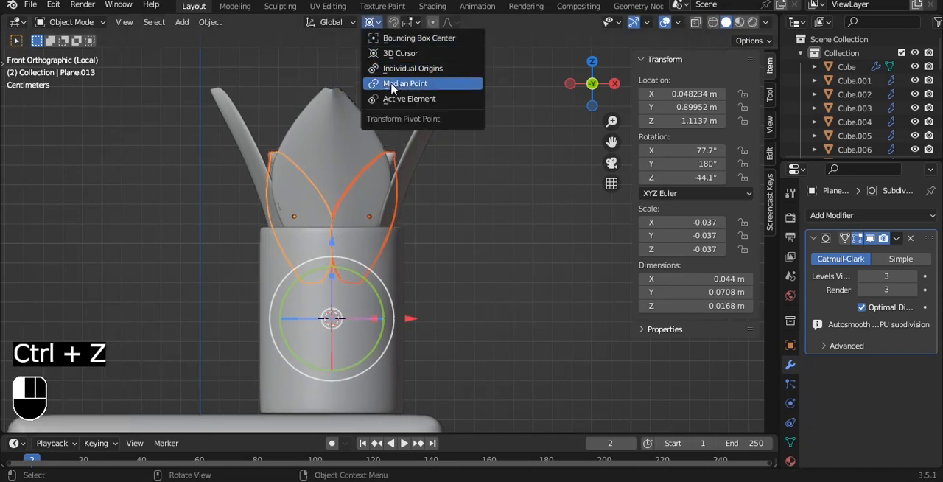
click(395, 85)
- Raise the inner leaves above the cup rim, enlarge them to a scale of about 0.049, and save the file
drag(332, 135, 331, 75)
alt+middle_drag(440, 75, 492, 135)
key(s)
click(492, 133)
key(s)
click(479, 135)
alt+drag(499, 170, 432, 170)
click(488, 179)
alt+middle_drag(496, 199, 409, 193)
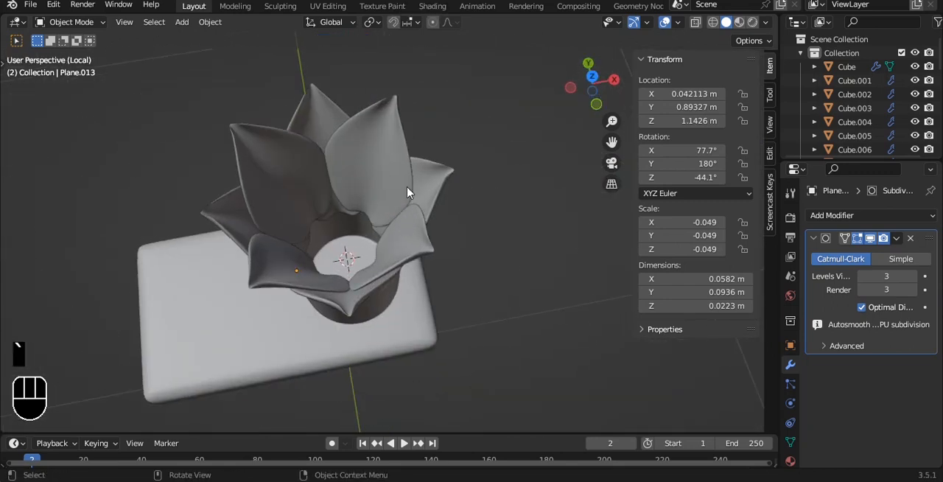
alt+drag(450, 111, 430, 87)
key(ctrl+s)
- In front view, select the whole cup with its leaves and place a duplicate beside it, toward the shelf's empty side
key(grave)
click(416, 75)
scroll(398, 107, down, 2)
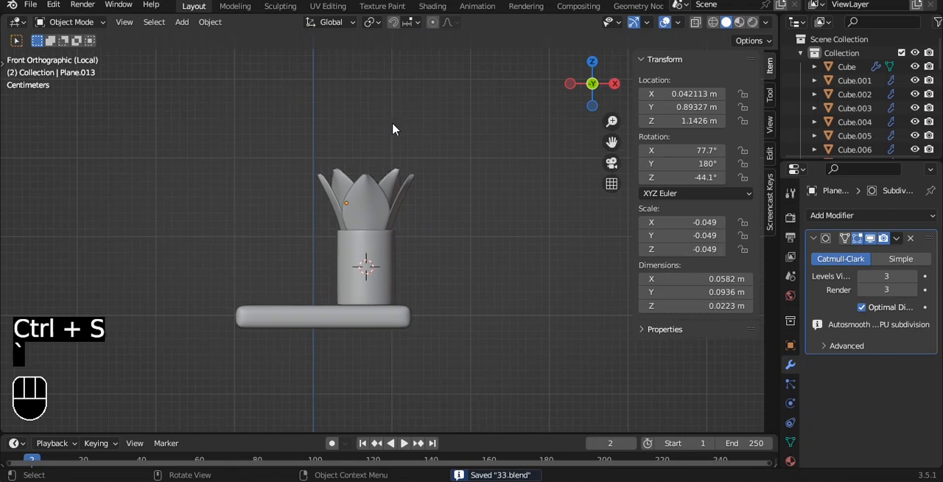
drag(282, 128, 461, 257)
key(alt+z)
key(shift+d)
click(454, 204)
- Scale the duplicated plant down to a leaf scale of about 0.028 and position it on the shelf beside the original
key(s)
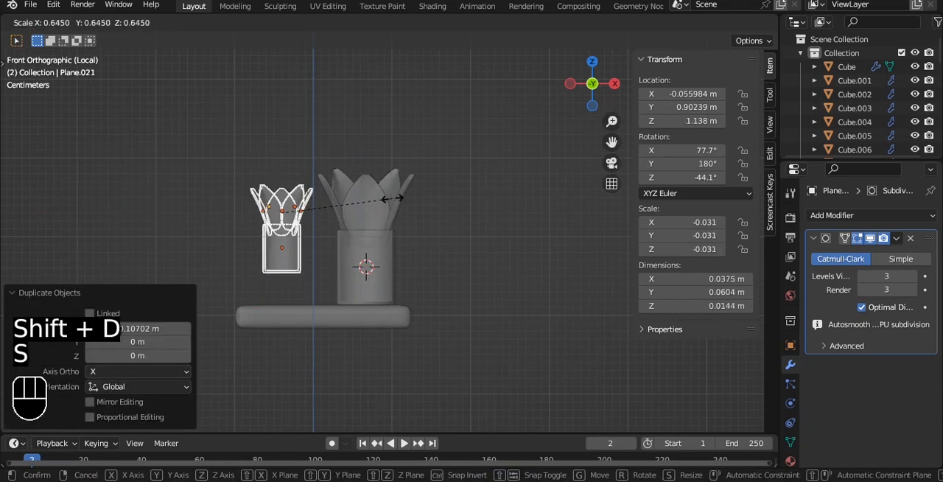
click(381, 204)
key(g)
click(395, 243)
click(442, 245)
key(alt+z)
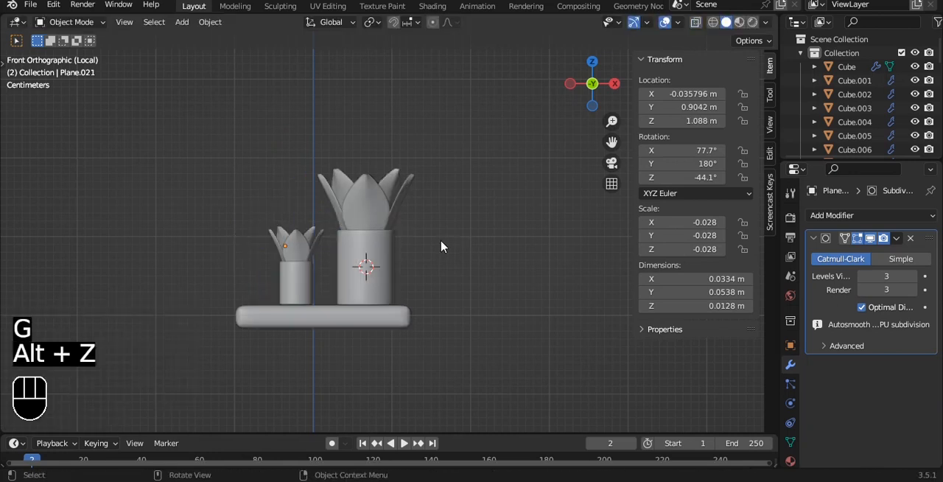
- Select the whole small plant, lower it slightly so its cup rests on the shelf, and save the file
shift+middle_drag(368, 262, 436, 174)
scroll(434, 174, up, 6)
shift+middle_drag(392, 151, 377, 301)
key(alt+z)
drag(214, 85, 364, 266)
key(alt+z)
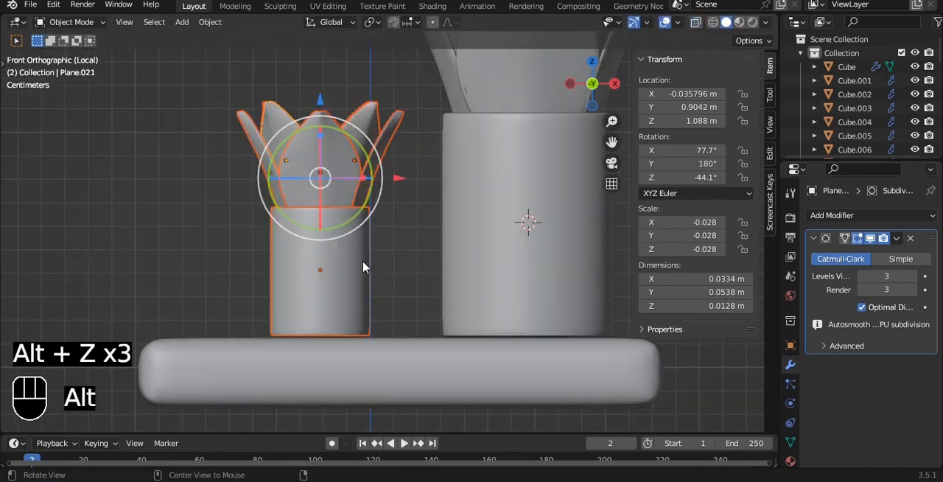
drag(324, 100, 323, 104)
scroll(440, 232, down, 8)
click(457, 158)
middle_drag(457, 158, 360, 206)
key(ctrl+s)
- Leave local view, enlarge the shelf with both plants, and lower the group 0.064581 m to the wire grid's lower edge
key(slash)
key(grave)
click(344, 172)
scroll(386, 217, up, 7)
drag(273, 139, 374, 272)
ctrl+drag(373, 67, 419, 97)
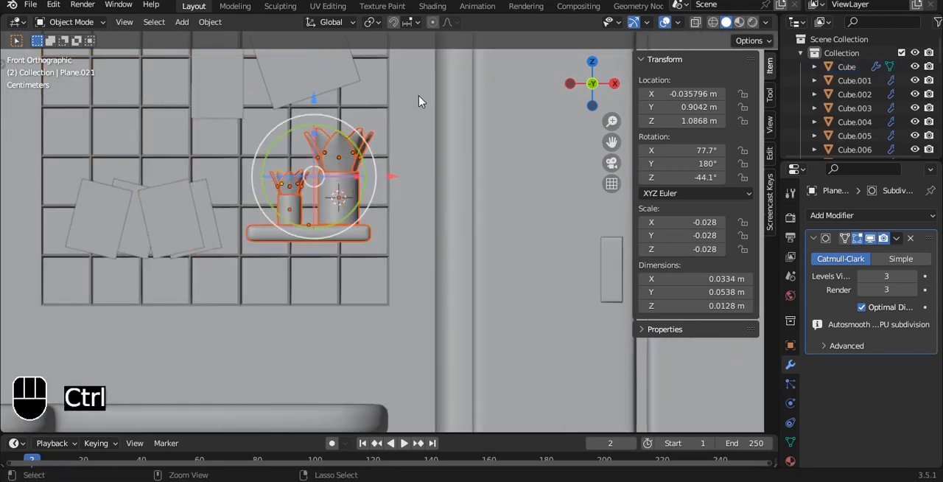
key(s)
click(442, 153)
drag(311, 112, 310, 150)
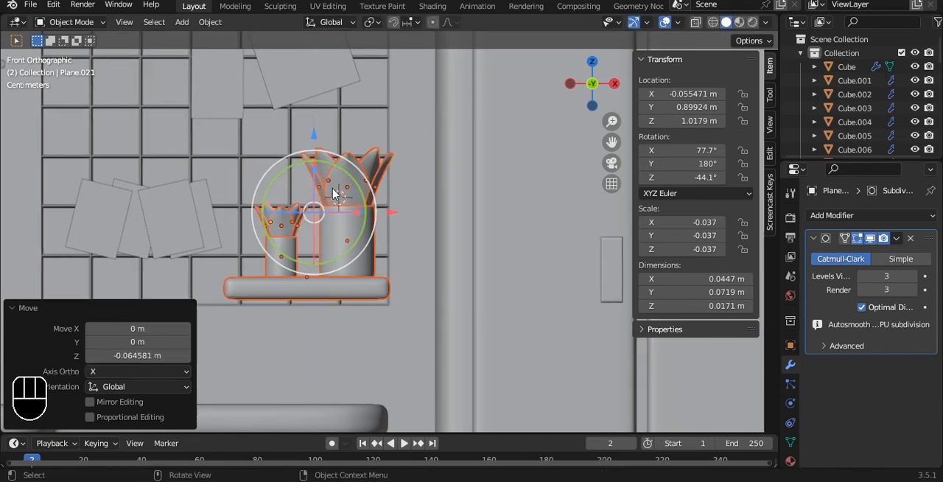
scroll(565, 272, down, 6)
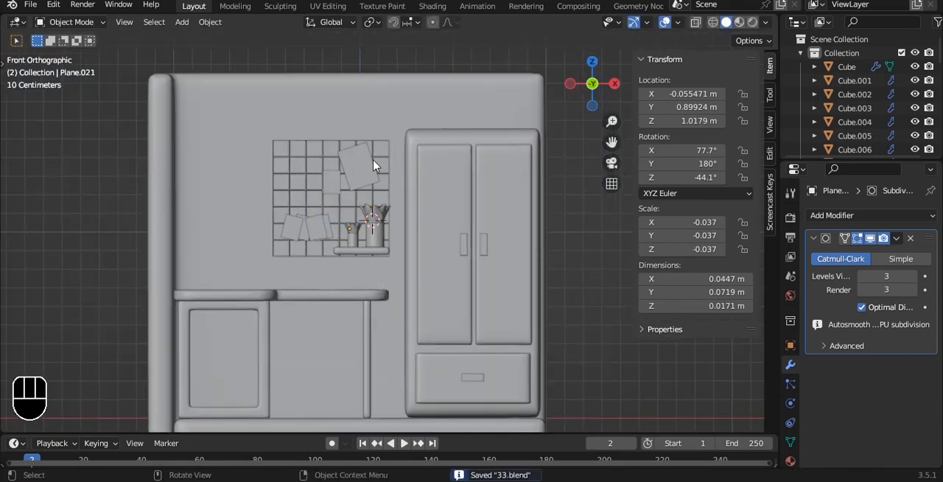
- Add a cylinder, flatten it along Z to a scale of about 0.280, and shade it auto smooth at 30°
key(shift+a)
click(435, 230)
key(s)
key(z)
click(358, 216)
right_click(433, 168)
click(432, 168)
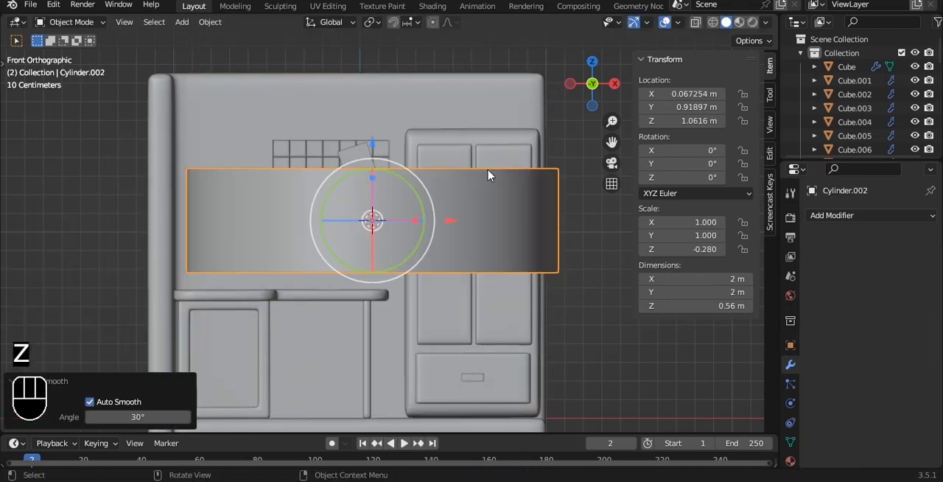
middle_drag(491, 173, 476, 189)
- Apply the cylinder's rotation and scale, and add a Bevel modifier with 0.11 m, 2 segments and the Weight limit method
key(ctrl+a)
click(431, 158)
click(869, 215)
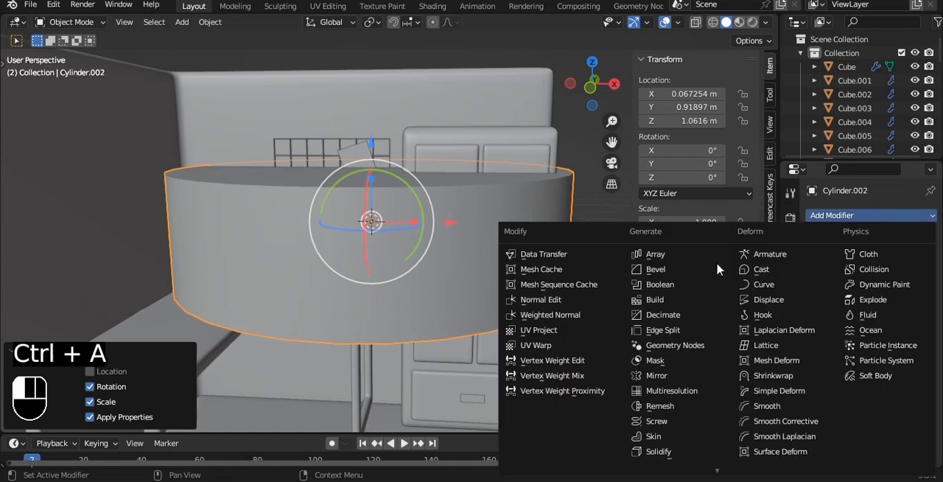
click(648, 269)
click(919, 307)
click(898, 332)
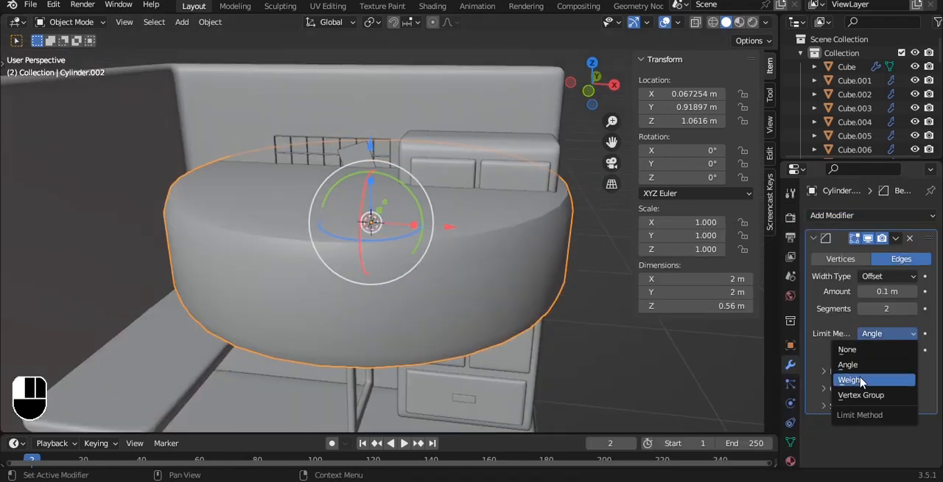
click(863, 377)
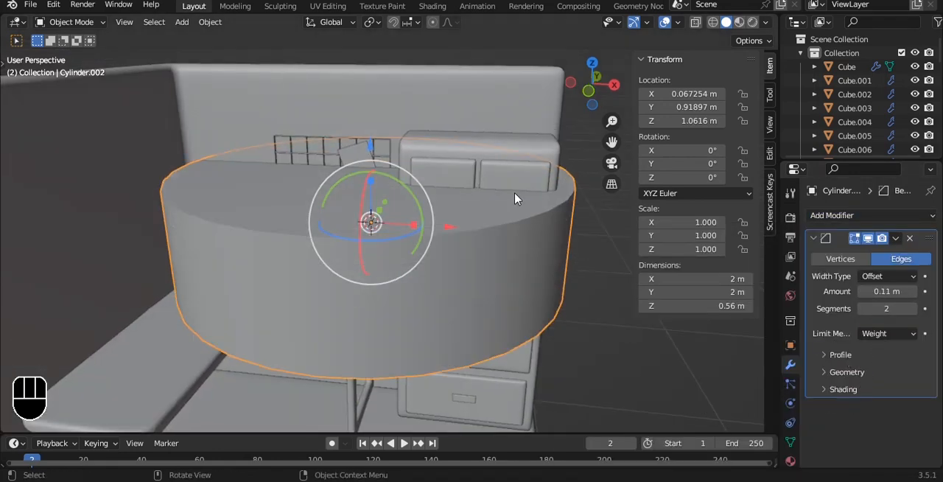
- Add a level 2 subdivision to the cylinder and set the mean bevel weight of both rim edge loops to 1.00
key(ctrl+2)
key(Tab)
key(a)
key(a)
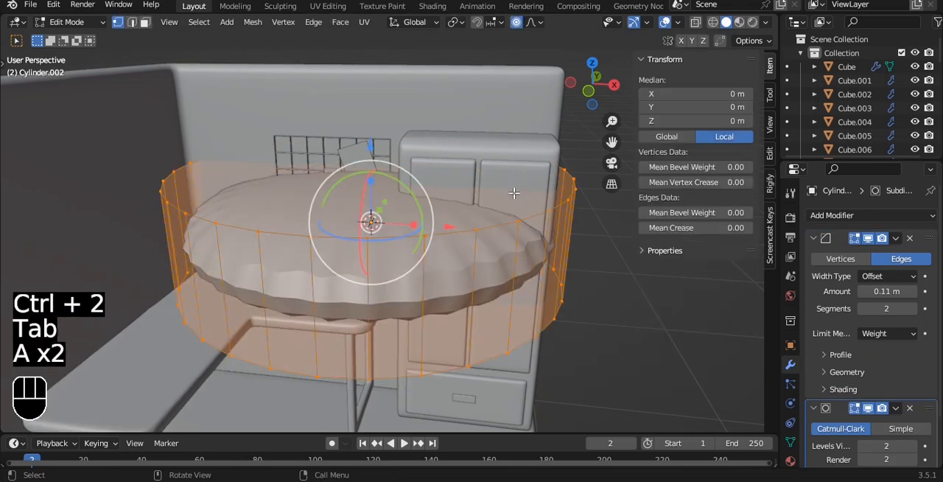
key(3)
key(2)
alt+click(463, 224)
alt+shift+click(440, 366)
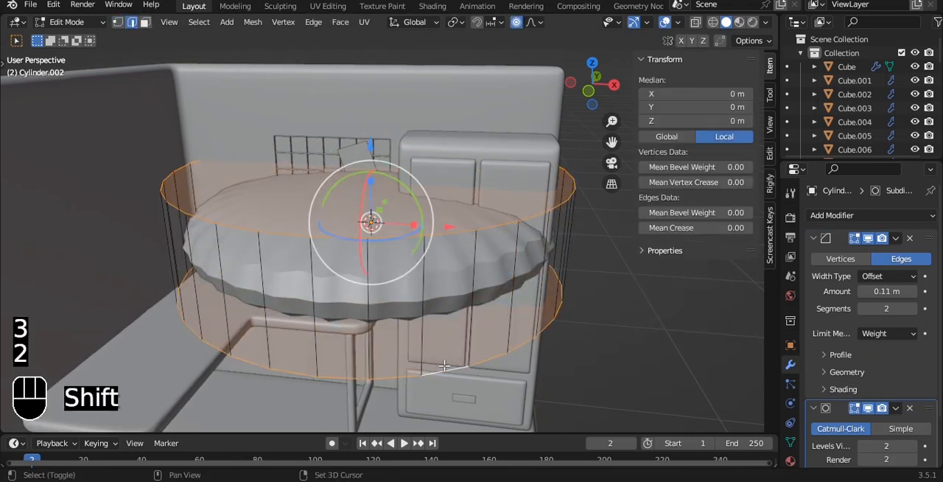
drag(725, 212, 758, 212)
key(Tab)
- Shade the cylinder auto smooth and scale it down uniformly to 0.074 in front view
right_click(491, 216)
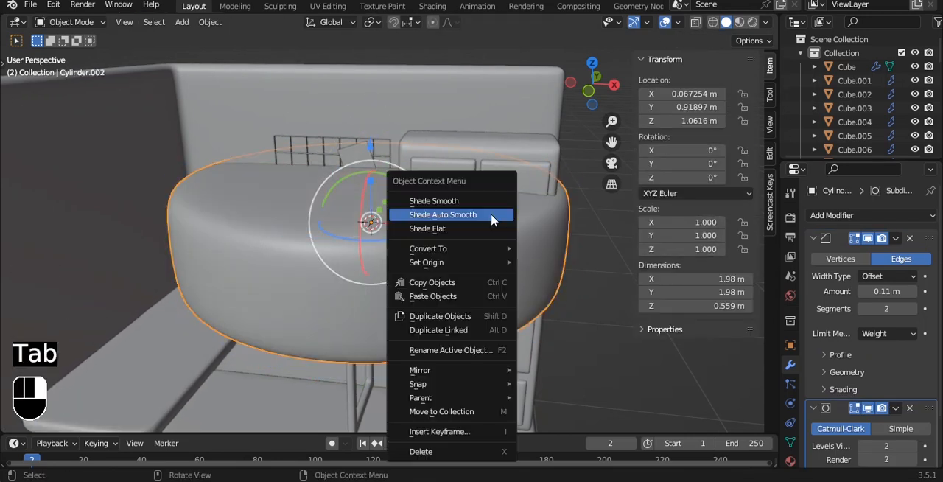
click(490, 217)
key(grave)
click(453, 182)
key(s)
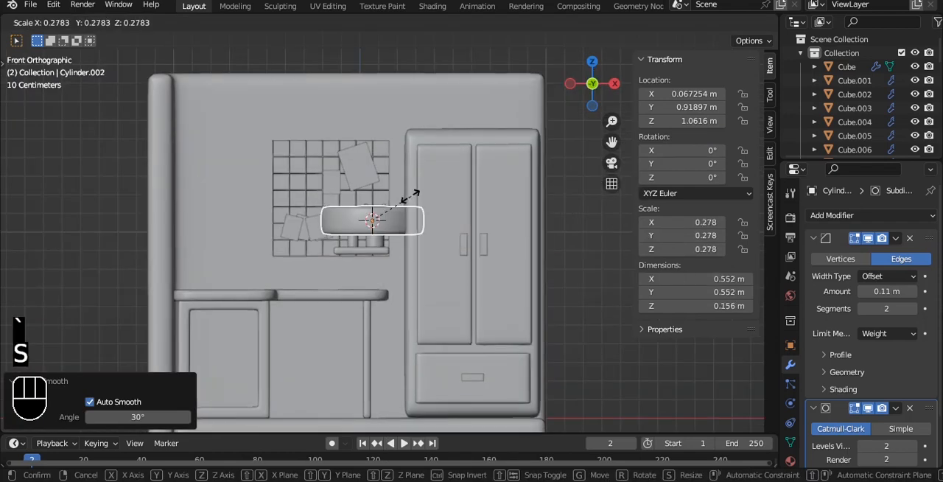
click(372, 219)
- Place the small cylinder on the desktop near the cabinet and shift it 0.25553 m forward along negative Y
scroll(361, 212, up, 3)
key(g)
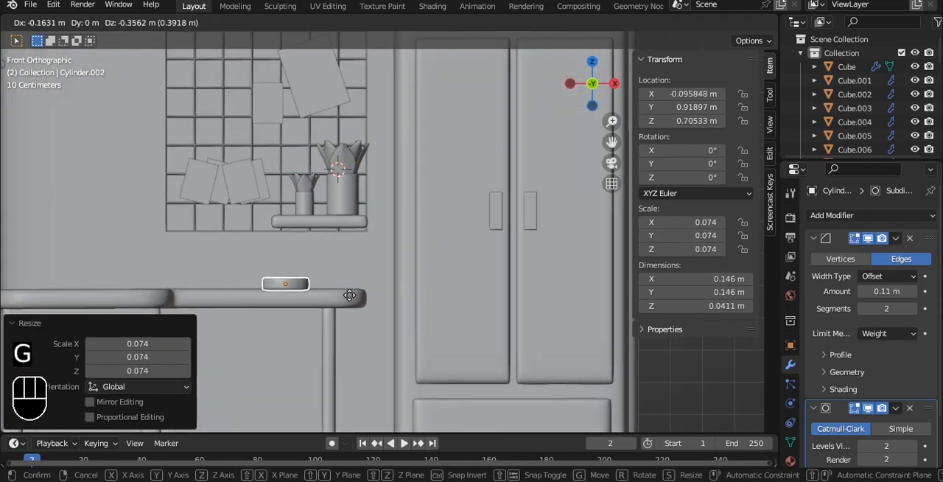
click(351, 293)
alt+drag(349, 194, 362, 256)
alt+drag(363, 236, 480, 266)
drag(279, 244, 335, 301)
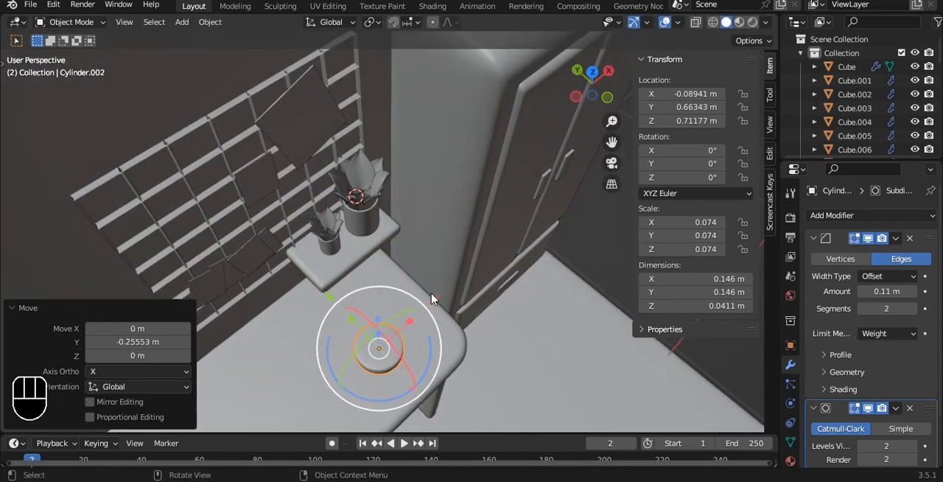
- In front view, scale the cylinder by 1.162 and flatten it along Z by 0.874
alt+drag(431, 299, 385, 244)
key(grave)
click(347, 210)
scroll(375, 244, up, 8)
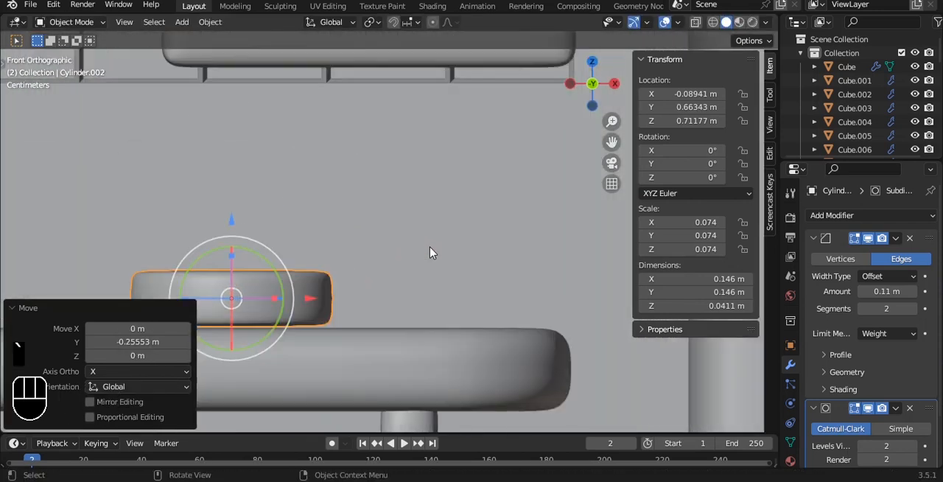
key(s)
click(468, 244)
shift+middle_drag(463, 248, 479, 200)
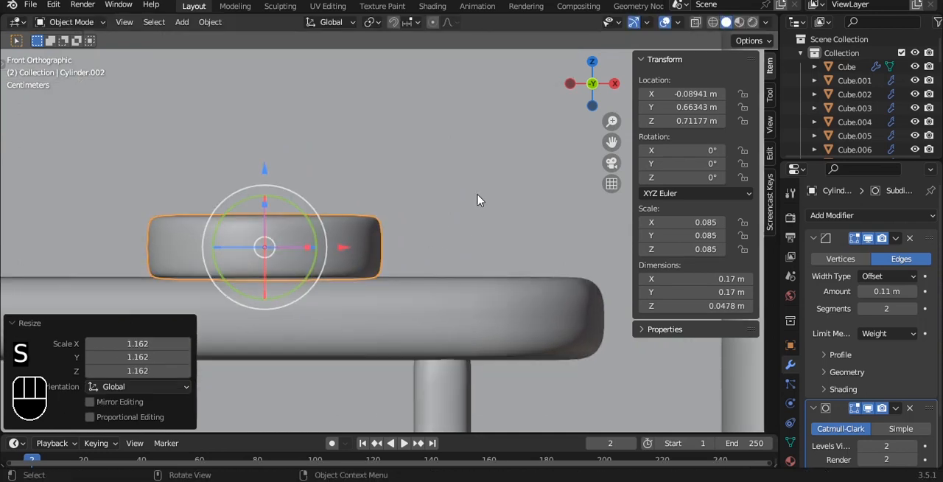
key(s)
key(z)
right_click(457, 202)
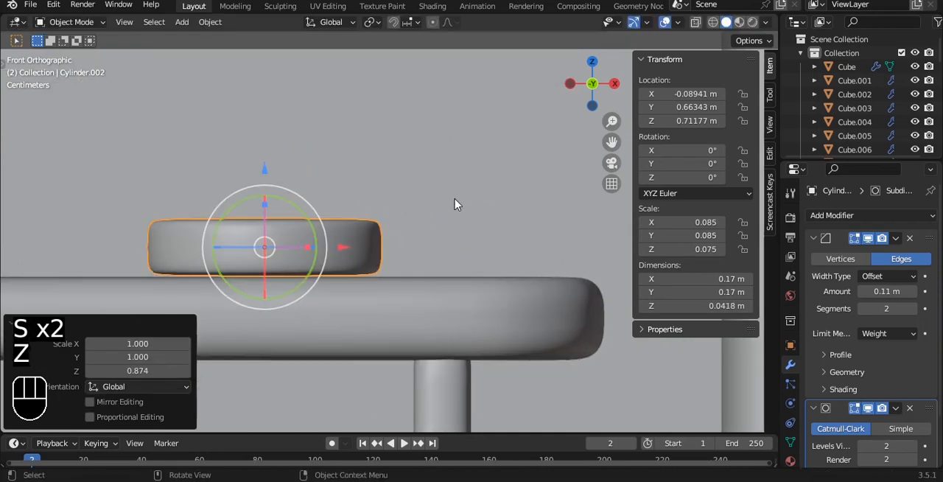
- Move the cylinder 0.013975 m along X and -0.003494 m along Z onto the desktop, and save the file
key(g)
click(473, 209)
key(ctrl+s)
scroll(475, 209, down, 6)
alt+drag(475, 208, 436, 204)
scroll(465, 188, up, 5)
- Duplicate the cylinder and raise the copy along Z to 0.74564 m, stacking it on the original
key(grave)
click(435, 160)
scroll(424, 209, up, 7)
alt+shift+drag(358, 120, 401, 220)
scroll(402, 220, up, 2)
scroll(377, 166, down, 4)
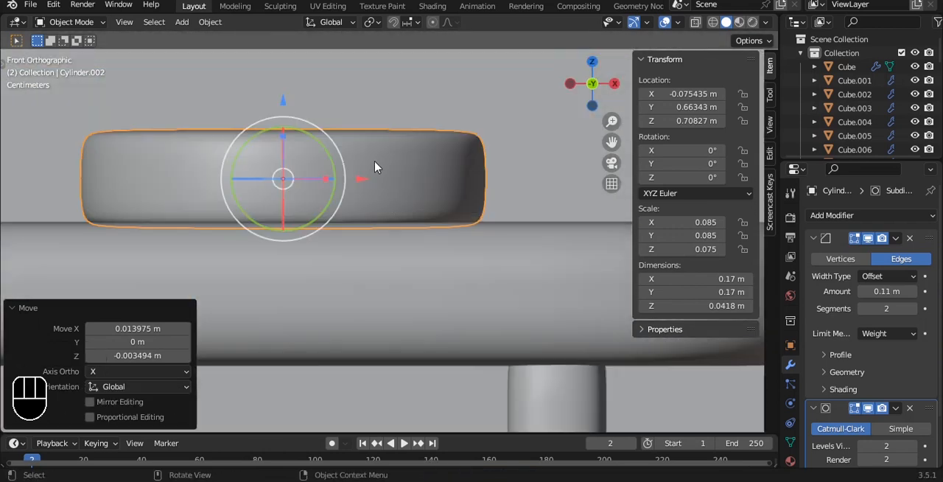
scroll(376, 166, down, 1)
alt+shift+drag(377, 166, 383, 183)
scroll(405, 148, down, 4)
key(shift+d)
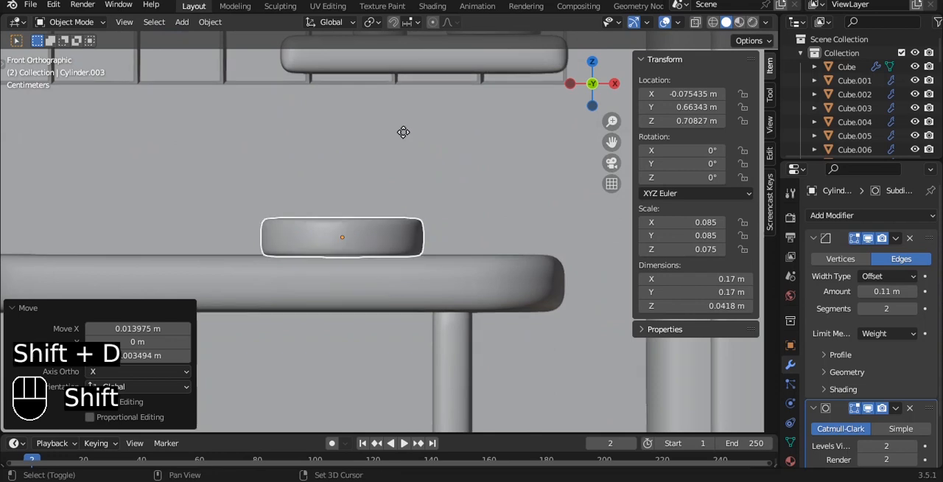
key(z)
click(400, 105)
alt+shift+drag(400, 106, 396, 177)
- Enter Edit Mode on the upper cylinder and select its top ring of vertices through the mesh with X-ray
key(Tab)
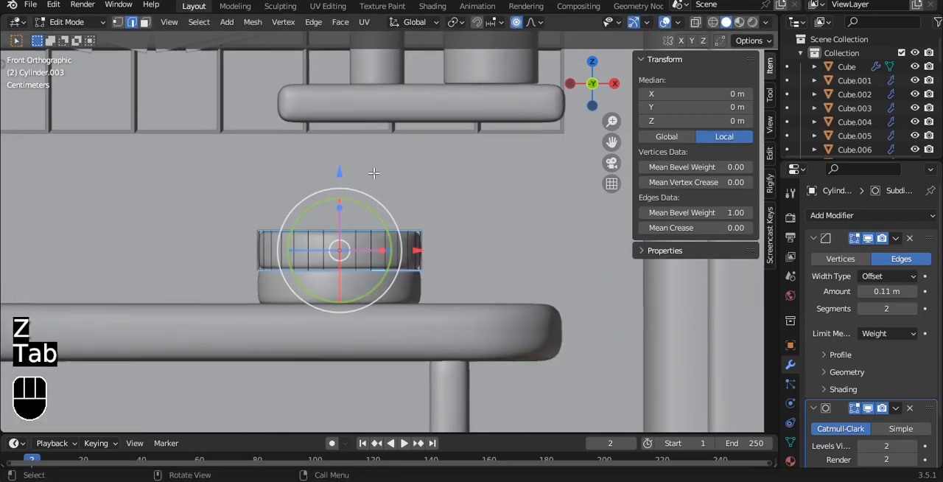
key(alt+z)
key(1)
drag(187, 170, 492, 246)
alt+shift+drag(391, 157, 328, 162)
key(ctrl+z)
drag(323, 225, 330, 160)
key(ctrl+z)
- Raise the upper cylinder's top vertices 0.098464 m along Z and turn X-ray off
drag(324, 223, 333, 146)
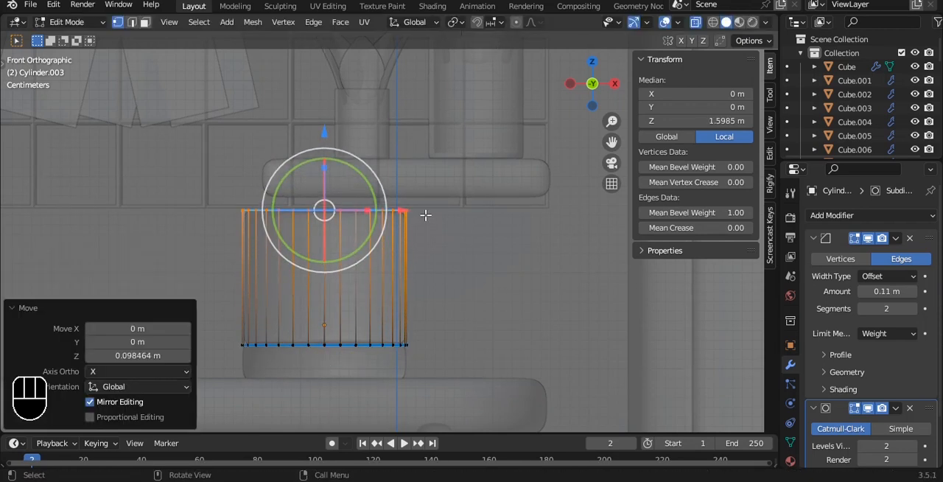
key(alt+z)
middle_drag(436, 171, 425, 202)
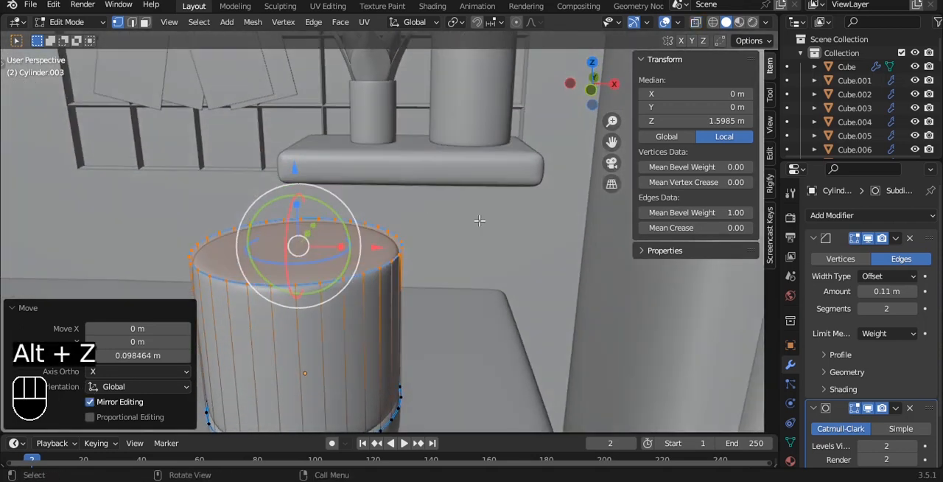
key(i)
right_click(457, 218)
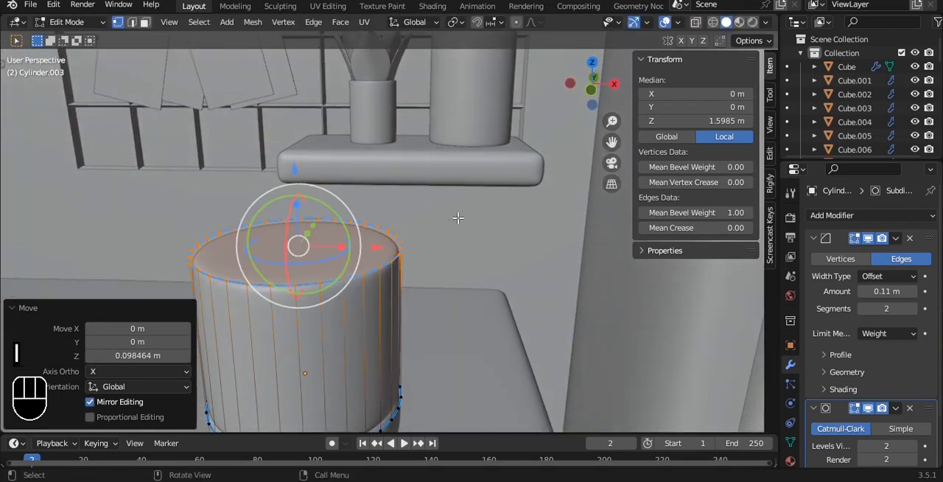
- Inset the upper cylinder's top face by 0.1892 m, extrude it, and inset the resulting face once more
key(3)
key(i)
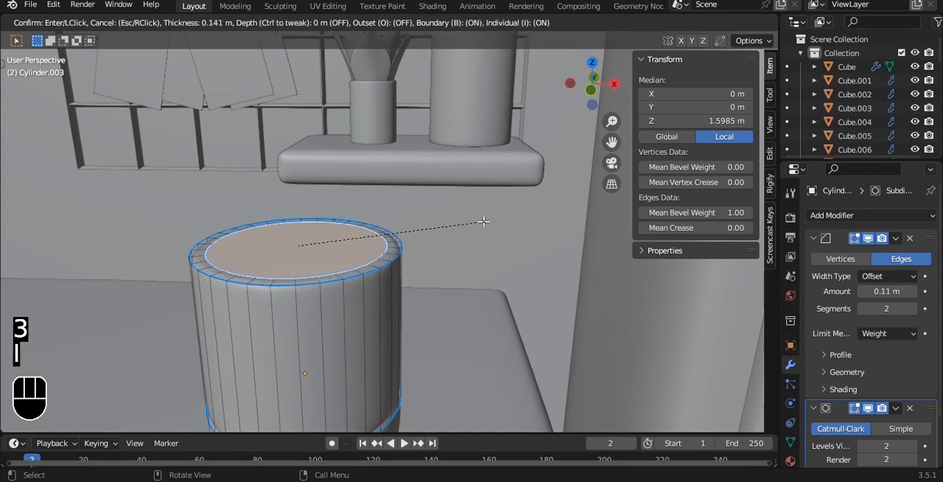
click(480, 220)
key(e)
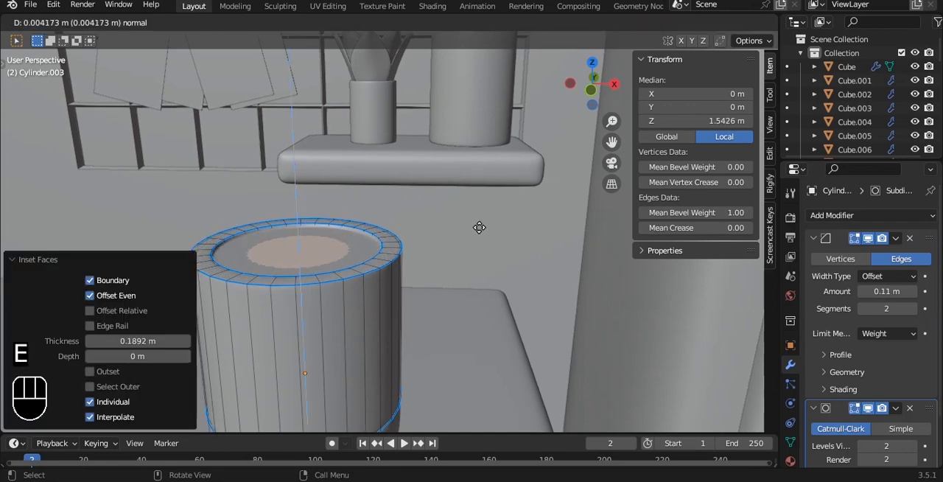
right_click(479, 227)
key(i)
click(480, 226)
key(Tab)
- Try scaling the upper cylinder by about 1.04 and setting its origin to geometry, and undo both
key(grave)
click(441, 202)
key(s)
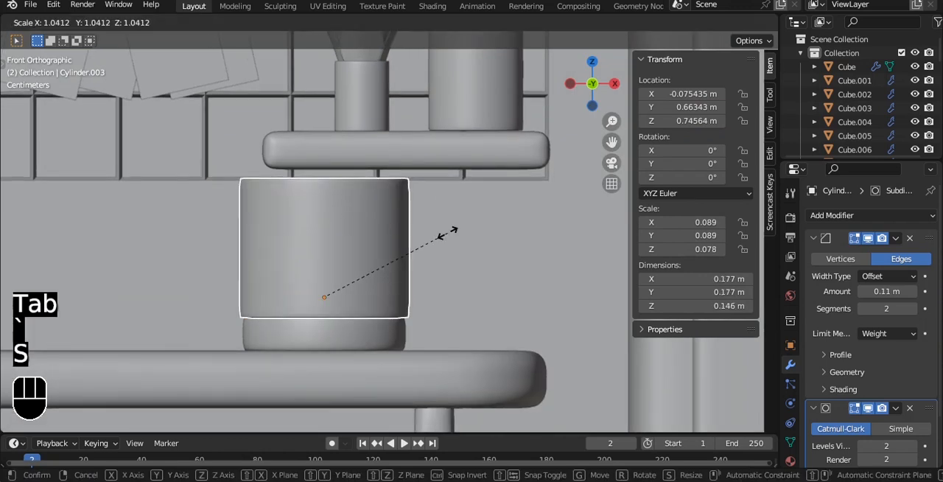
click(449, 234)
key(q)
click(448, 235)
middle_drag(444, 238, 439, 232)
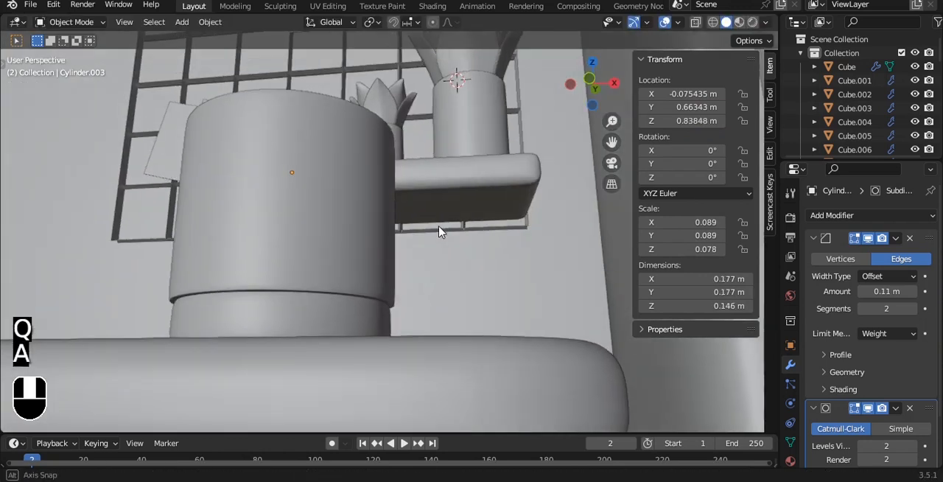
key(ctrl+z)
key(ctrl+z)
- Set the upper cylinder's origin to its geometry and save the file
key(q)
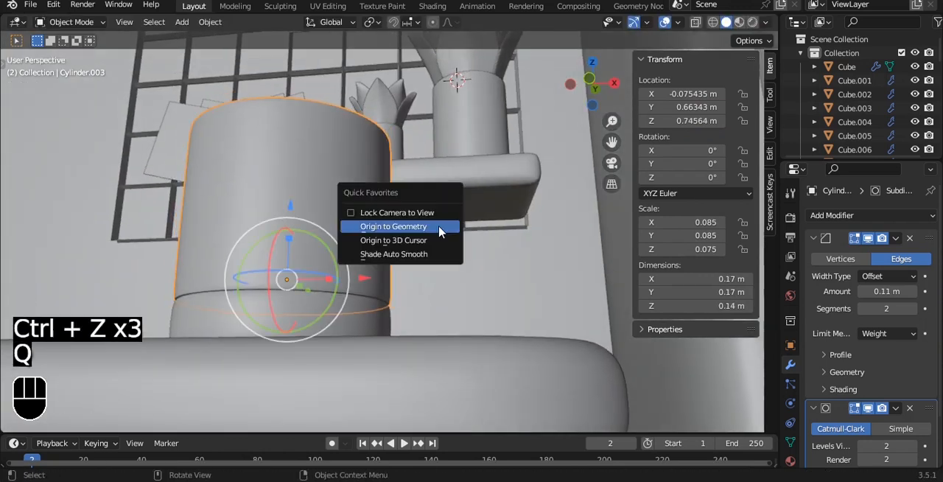
click(441, 228)
key(ctrl+s)
key(grave)
click(409, 203)
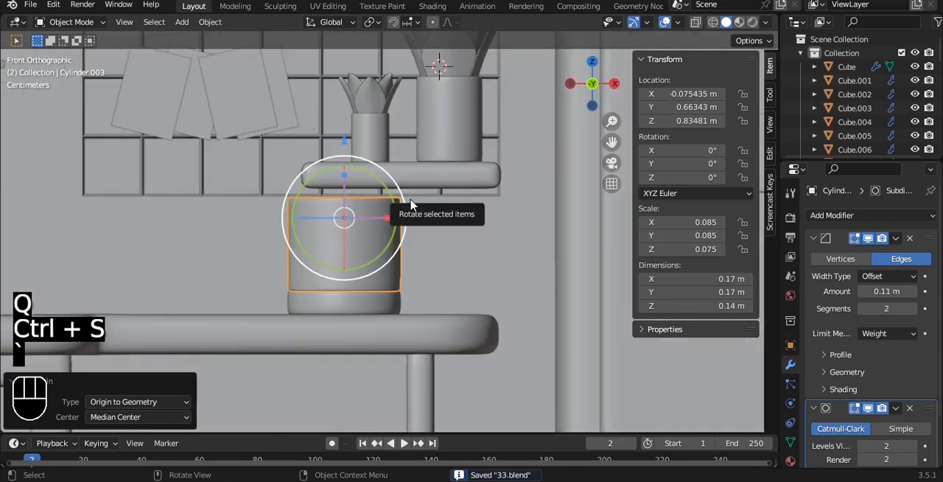
scroll(412, 206, down, 2)
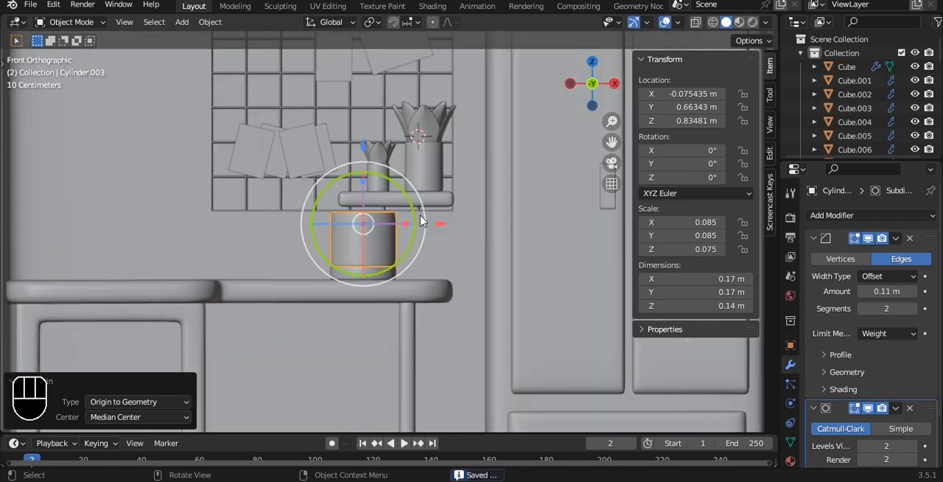
- Add two horizontal loop cuts around the lower cylinder in Edit Mode and save the file
scroll(391, 232, up, 5)
click(358, 337)
key(Tab)
shift+middle_drag(375, 287, 379, 279)
scroll(380, 278, up, 4)
key(a)
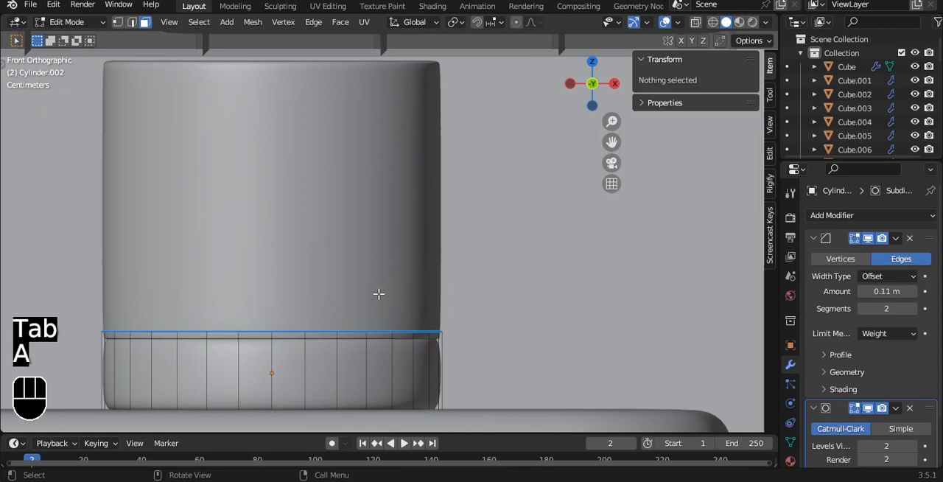
key(ctrl+r)
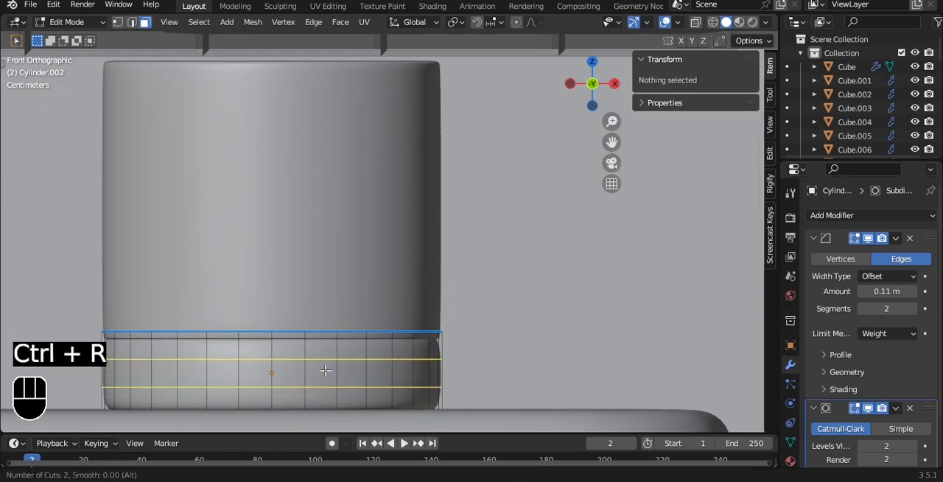
click(325, 370)
right_click(324, 370)
key(Tab)
key(ctrl+s)
scroll(368, 291, down, 3)
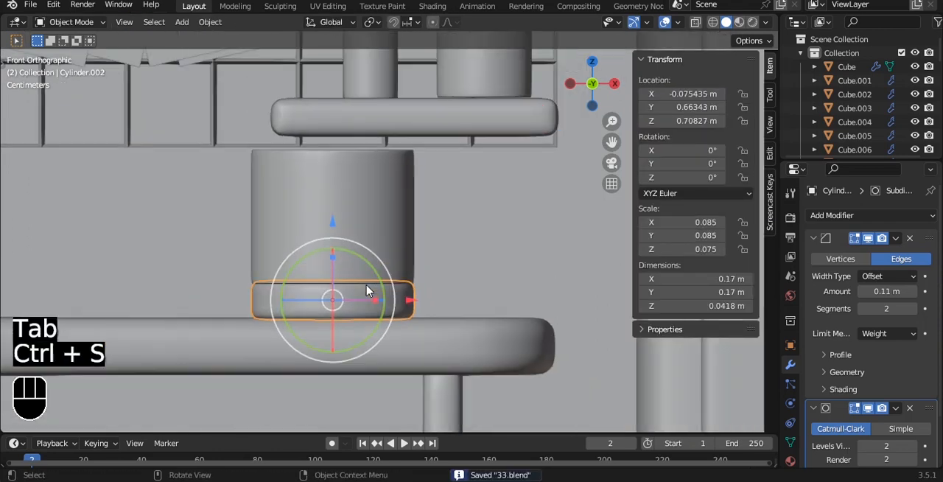
- Select both stacked cylinders, move them 0.043134 m along Y on the desk, and save the file
scroll(369, 290, down, 5)
key(a)
alt+middle_drag(421, 210, 507, 295)
scroll(365, 261, up, 3)
shift+click(351, 264)
drag(356, 251, 337, 240)
key(ctrl+s)
- Duplicate the floor slab's top face in place and separate it into its own object
key(grave)
scroll(448, 210, down, 2)
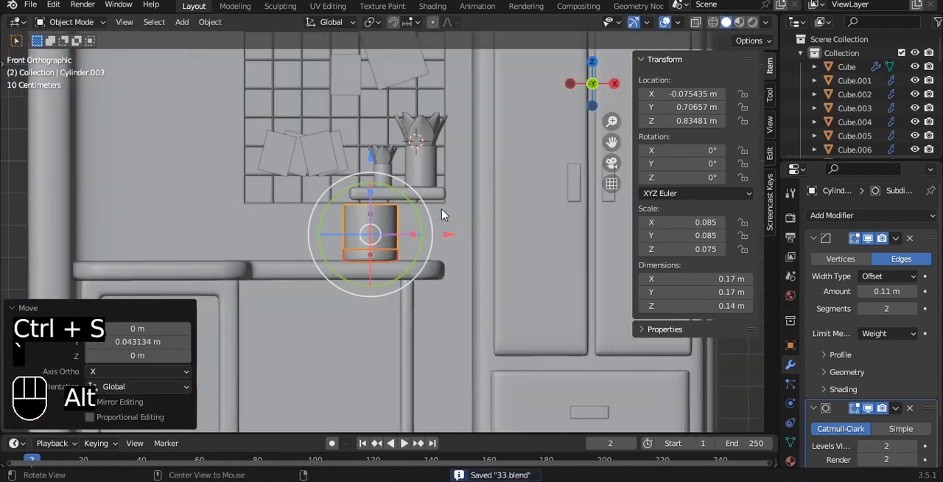
alt+drag(448, 211, 389, 219)
alt+shift+drag(326, 198, 337, 212)
click(325, 200)
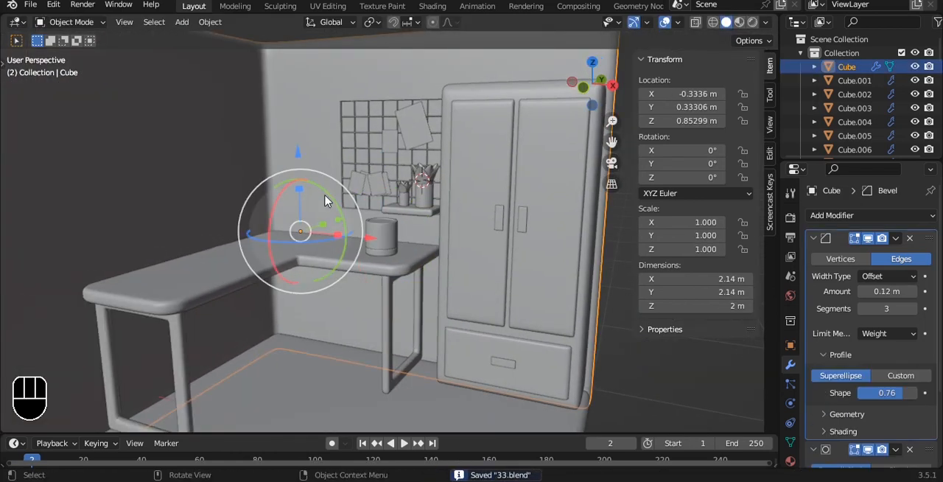
scroll(325, 199, down, 5)
click(358, 320)
key(Tab)
key(3)
shift+click(389, 310)
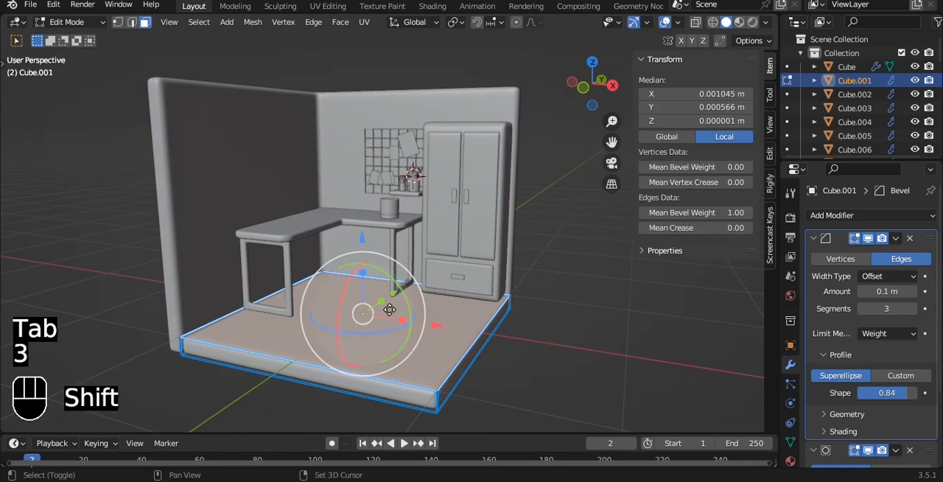
key(shift+d)
right_click(376, 230)
key(p)
click(368, 226)
key(Tab)
- Save the file, set the separated face's origin to geometry, and rotate it 90° about X
key(ctrl+s)
key(q)
click(366, 313)
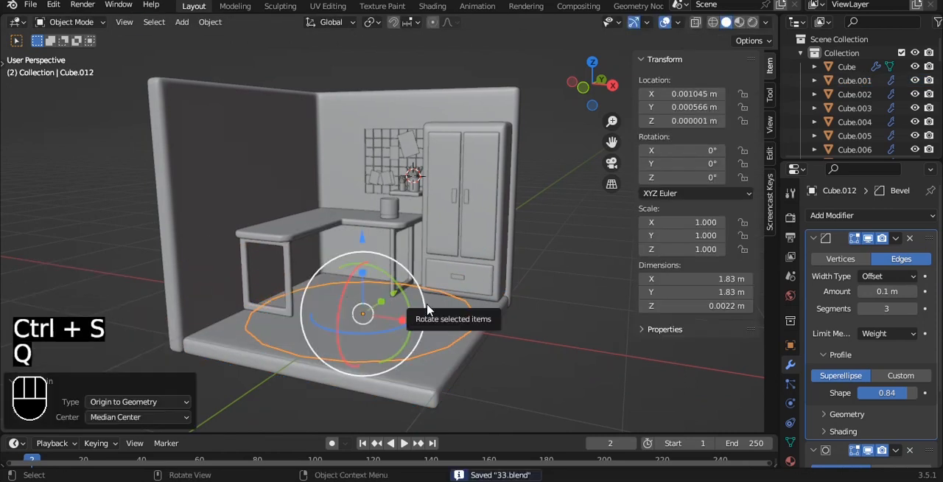
text(rx90)
key(Return)
key(KP_1)
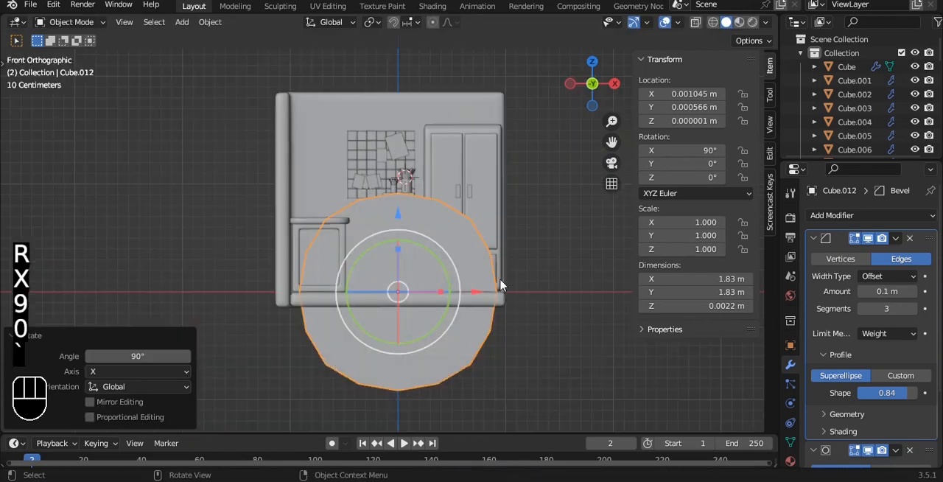
- Scale the upright face down to about 0.324 and isolate it in Local View
key(s)
click(435, 283)
key(KP_Divide)
scroll(420, 257, down, 3)
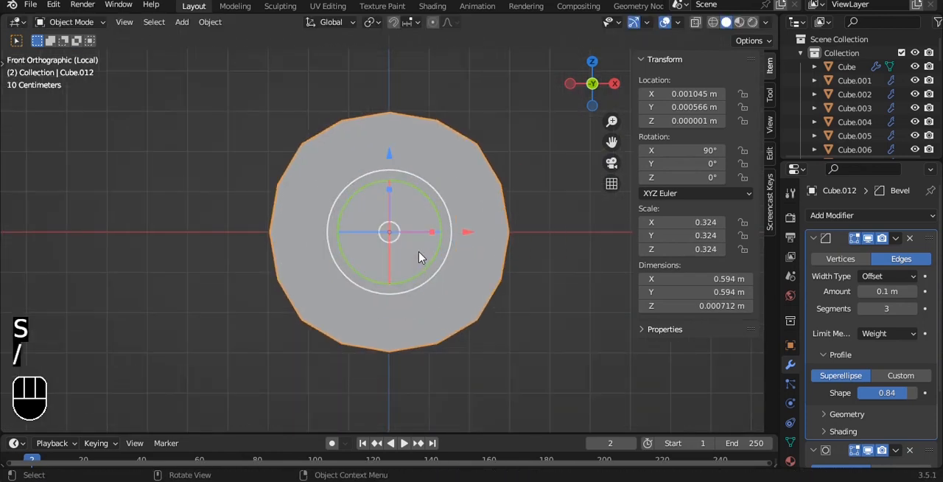
- Extrude the isolated face in Edit Mode into a panel about 0.0229 m thick
key(Tab)
key(Tab)
alt+drag(542, 218, 550, 223)
key(Tab)
key(a)
key(e)
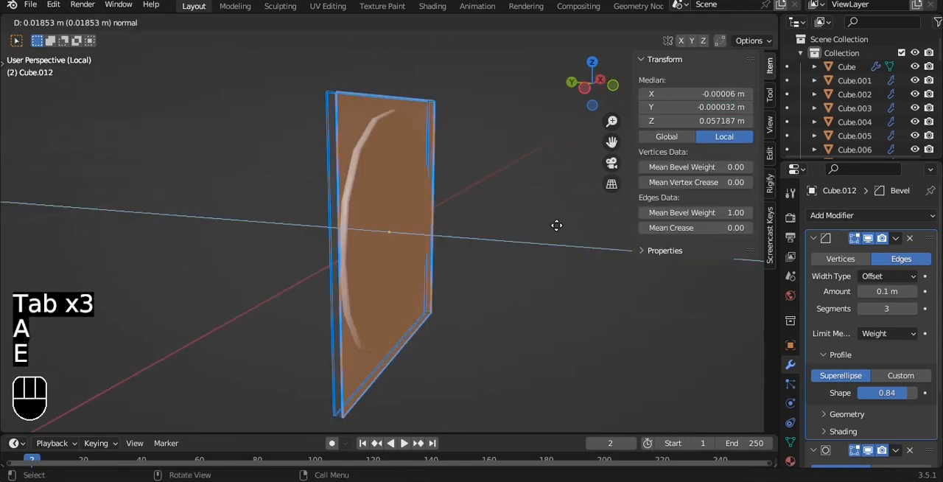
click(557, 226)
key(a)
key(a)
key(Tab)
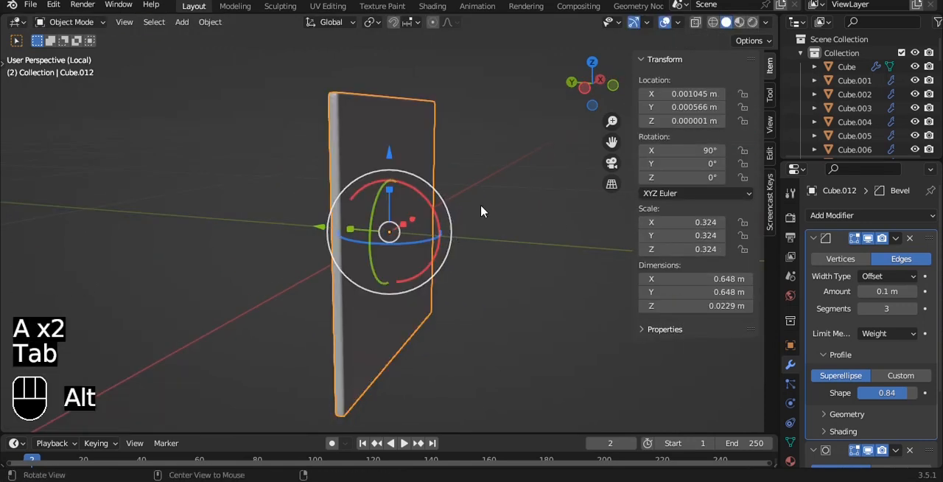
- Shade the panel with Auto Smooth at 30°
alt+drag(480, 206, 464, 243)
scroll(456, 232, up, 5)
right_click(456, 232)
click(456, 232)
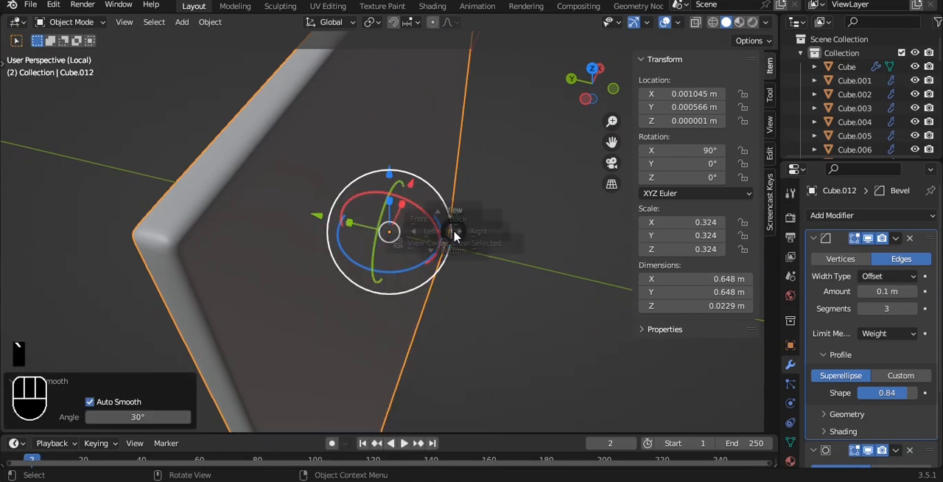
- Scale the panel along Z in front view to a height of about 0.449 m
key(grave)
click(424, 201)
scroll(423, 196, down, 5)
key(s)
key(x)
key(z)
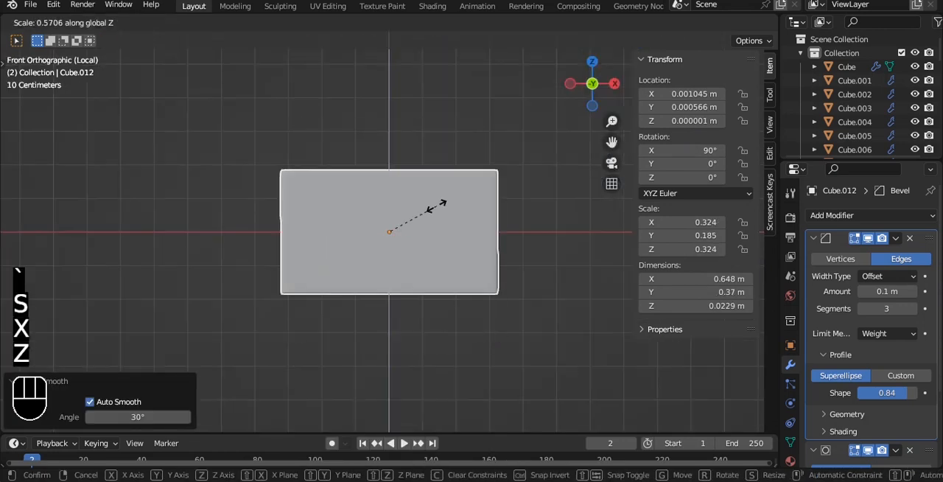
click(447, 203)
key(Tab)
key(3)
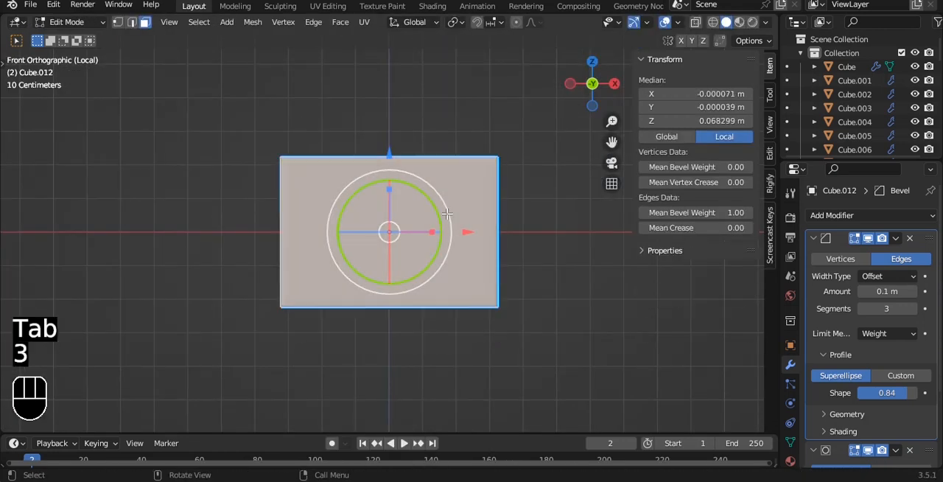
scroll(499, 219, up, 3)
key(i)
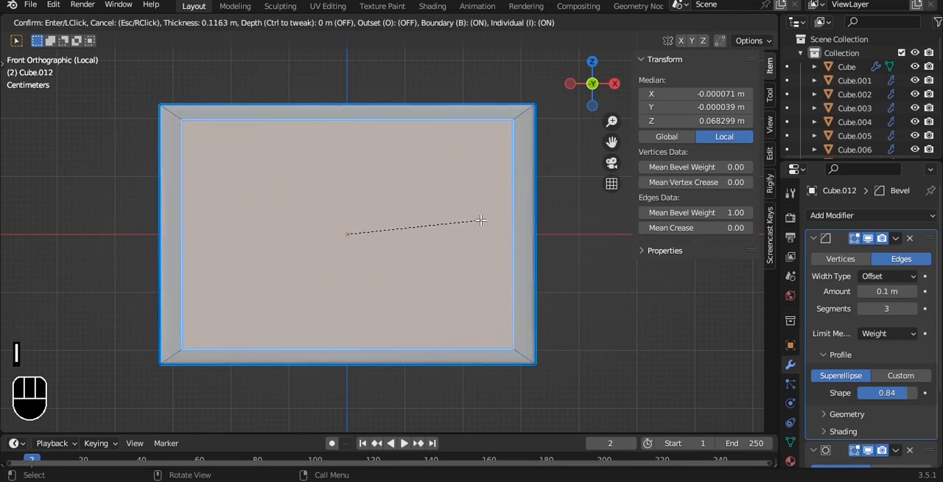
click(467, 221)
- Apply the panel's rotation and scale, and inset its front face by about 0.03452 m
key(Tab)
key(ctrl+a)
click(484, 222)
key(Tab)
key(i)
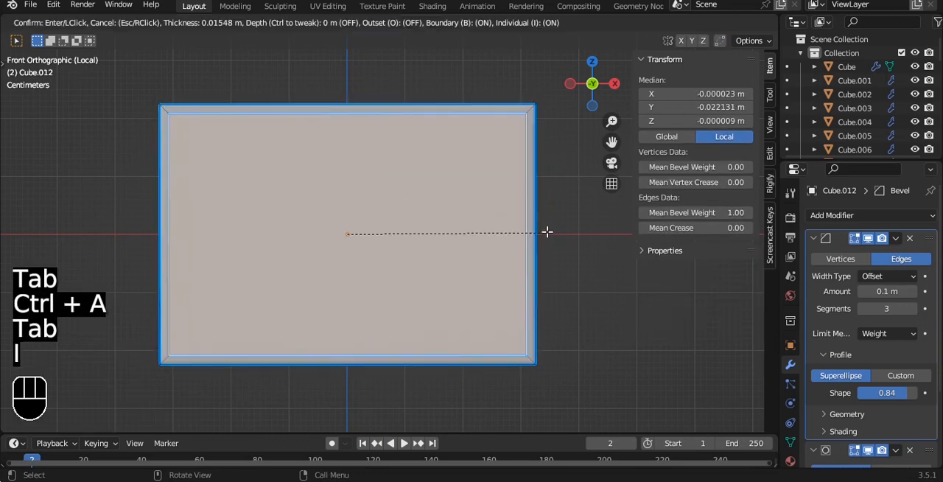
click(539, 231)
- Extrude the inset face inward to recess it within the frame, and raise the bevel weight of all the panel's edges
middle_drag(538, 232, 487, 206)
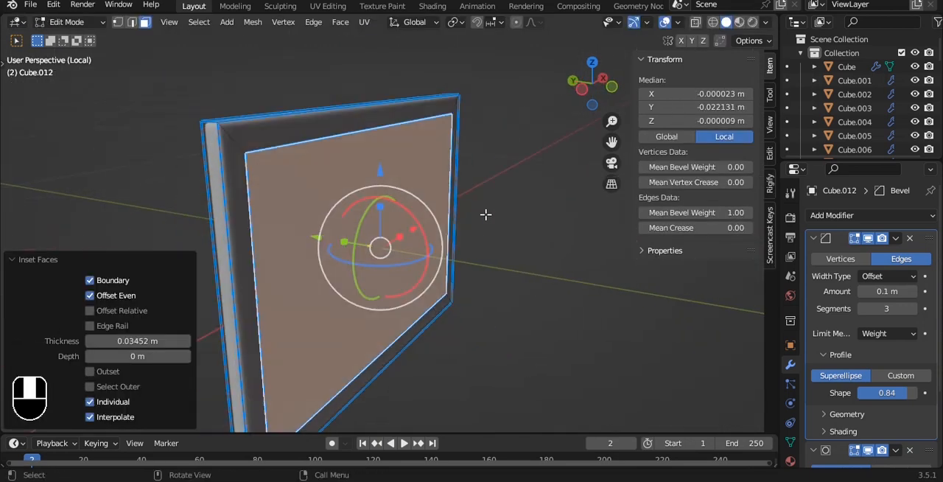
key(e)
click(483, 204)
key(a)
key(a)
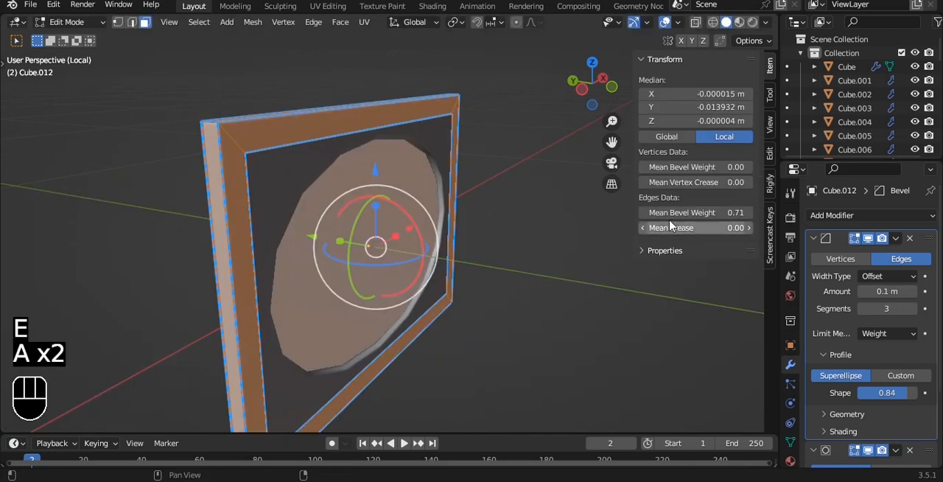
key(Tab)
alt+drag(506, 184, 484, 204)
key(grave)
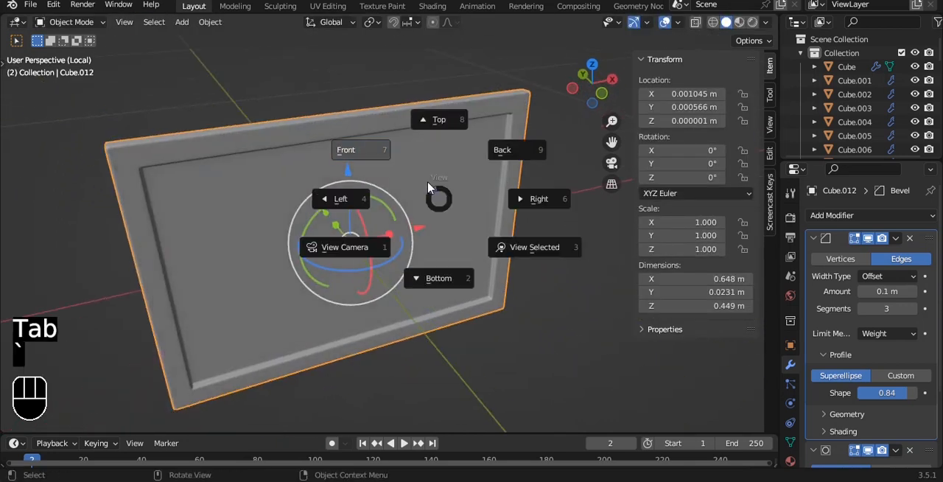
click(423, 183)
- Add a plane and scale it to 0.218 along X in top view
alt+shift+drag(365, 126, 341, 77)
mouse_move(343, 227)
alt+mouse_down()
mouse_move(347, 149)
mouse_move(348, 213)
alt+mouse_up()
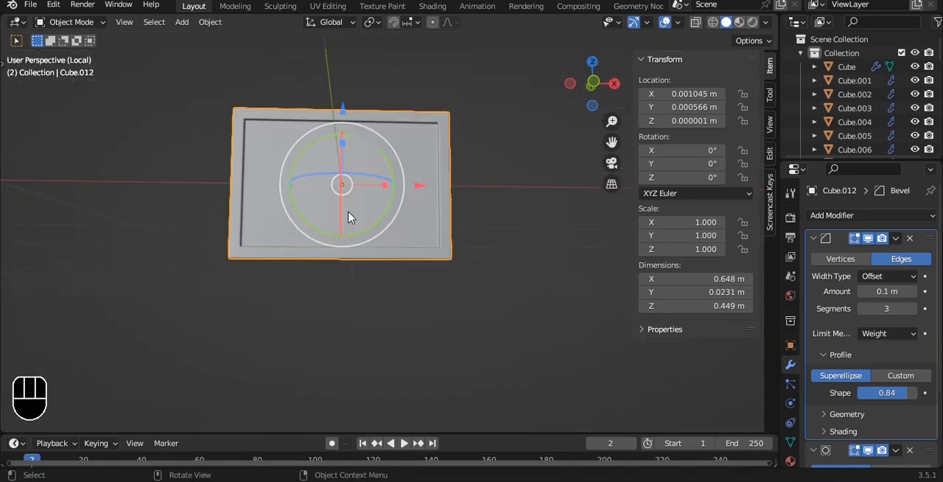
key(shift+a)
mouse_move(340, 204)
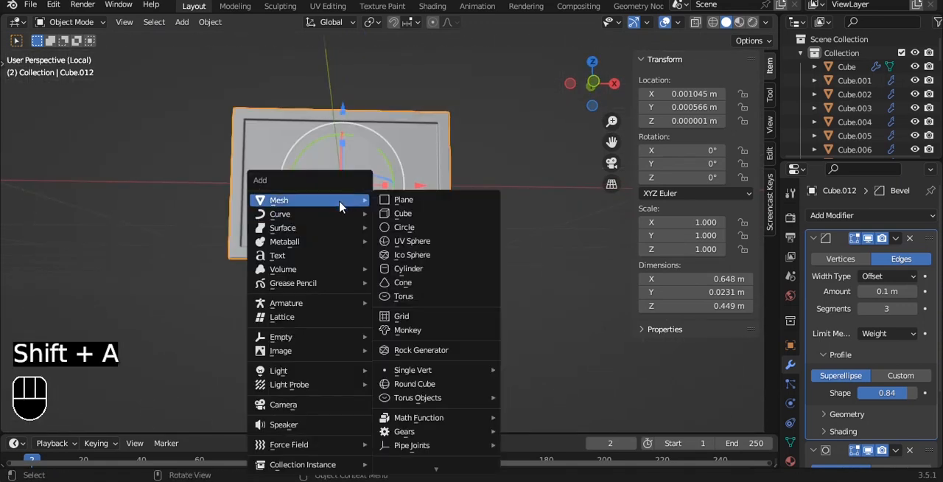
click(414, 200)
key(grave)
click(413, 118)
key(s)
key(x)
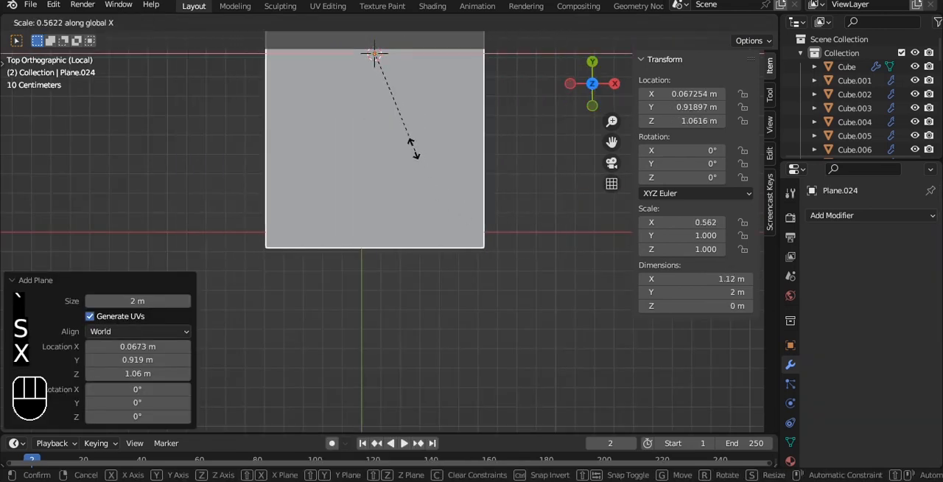
click(374, 94)
- Scale the plane down to about 0.0595 × 0.272 m and position it at X 0.000522 m, Y -0.15131 m in front of the panel
key(g)
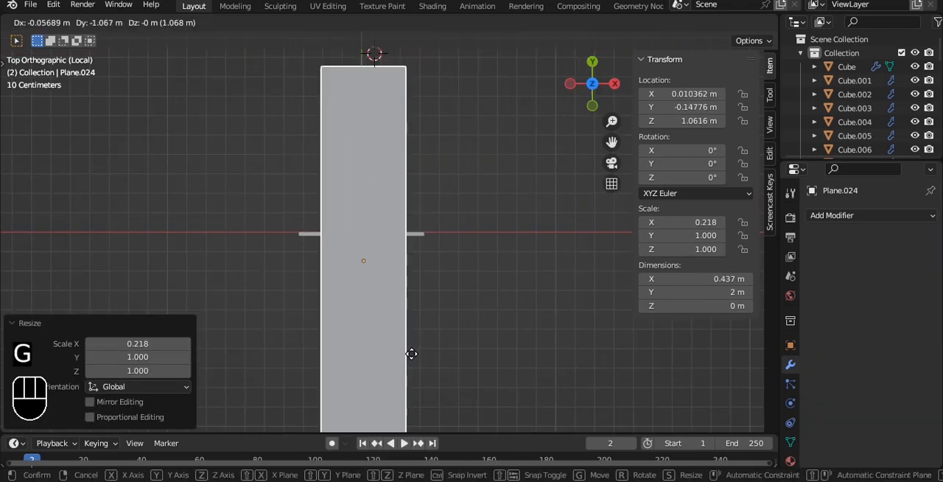
click(408, 354)
key(s)
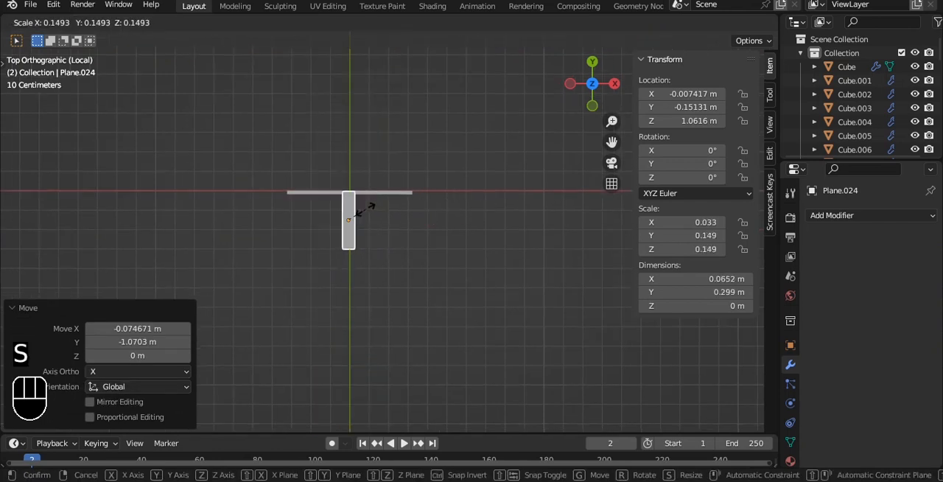
click(366, 211)
scroll(366, 184, up, 1)
shift+middle_drag(366, 181, 391, 218)
scroll(383, 222, up, 3)
key(g)
key(x)
click(381, 272)
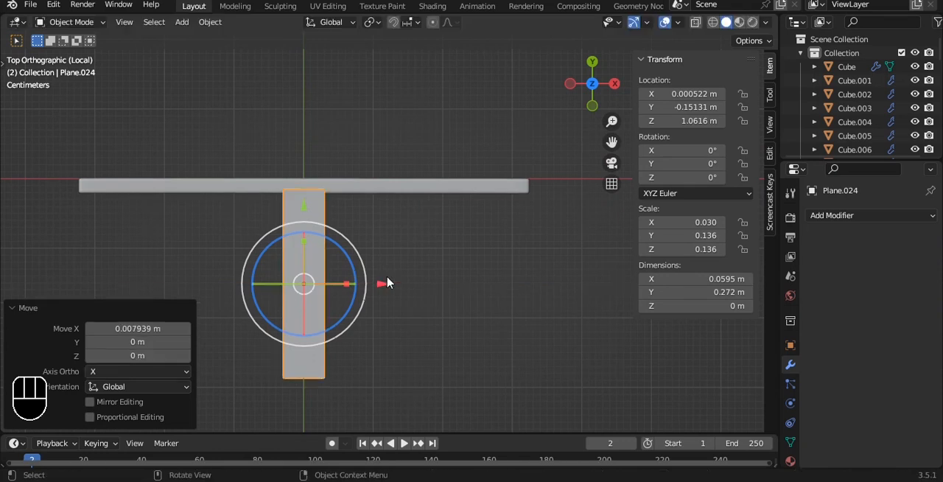
- Shorten the plane to about 0.119 m along Y and move it 0.087326 m along Y toward the panel
key(s)
key(y)
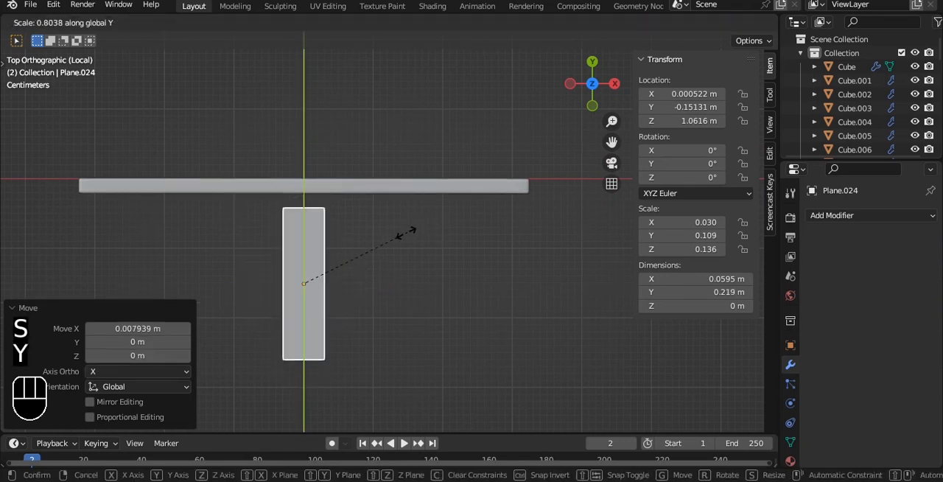
click(358, 256)
drag(304, 205, 297, 137)
- Lower the plane along Z in left view to about -0.23035 m, just beneath the panel's bottom edge
alt+drag(347, 246, 420, 143)
key(grave)
click(360, 135)
scroll(357, 140, down, 6)
alt+shift+drag(354, 150, 257, 205)
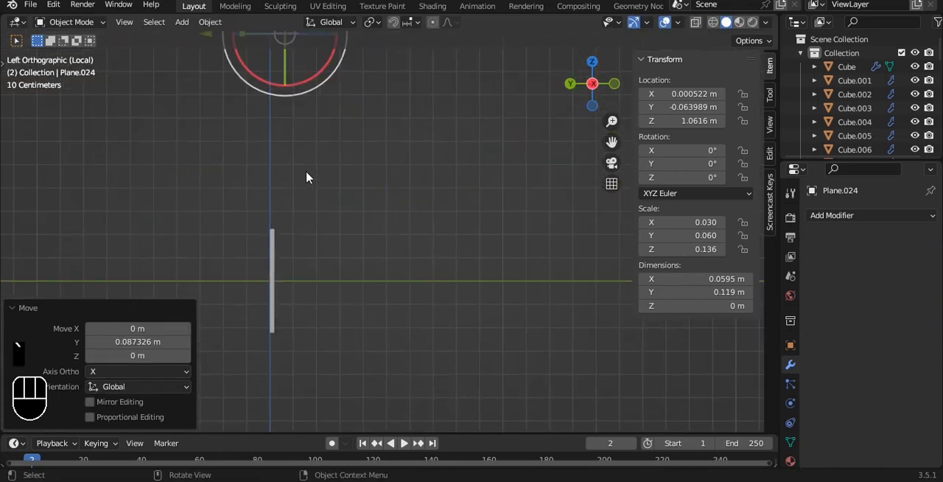
key(g)
key(z)
click(353, 69)
alt+shift+drag(326, 255, 337, 151)
scroll(336, 161, up, 6)
scroll(393, 202, up, 2)
alt+shift+drag(214, 180, 457, 193)
scroll(457, 193, up, 2)
- Extrude the plane upward to about 0.00609 m thick and set the mean bevel weight of all its edges to 1.00
key(Tab)
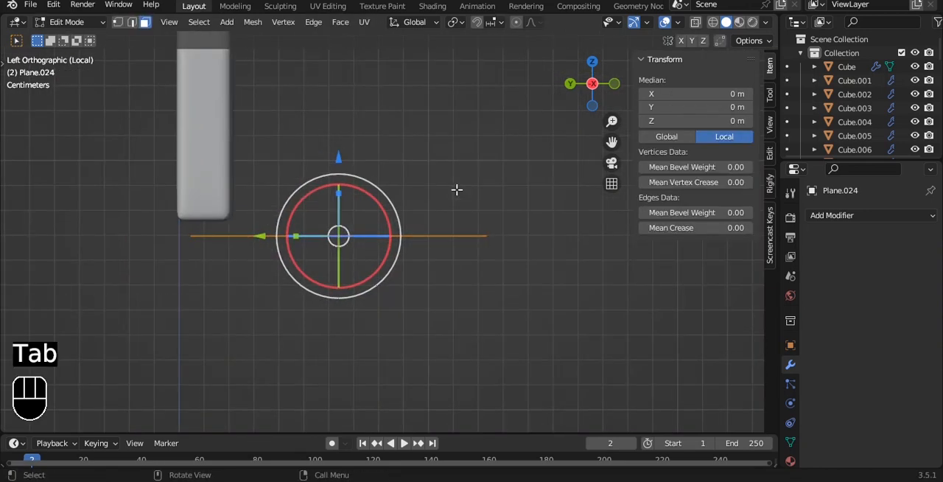
key(e)
click(456, 147)
key(a)
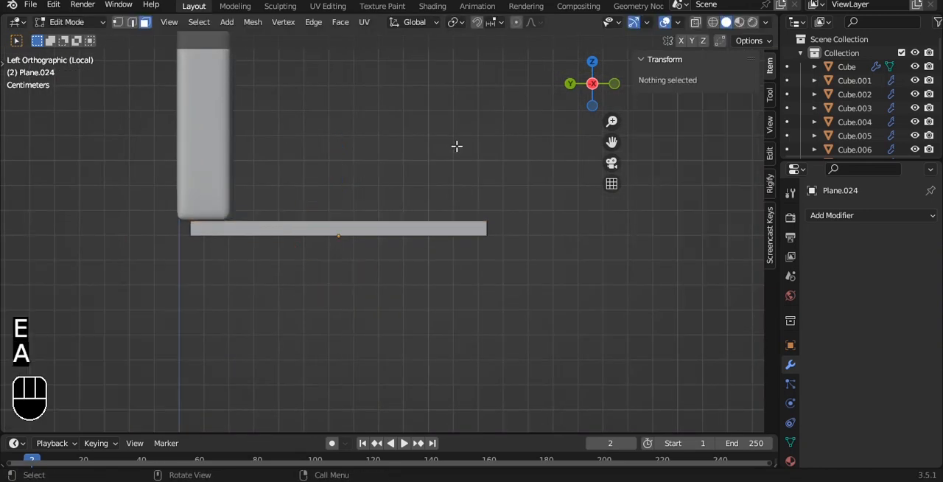
key(a)
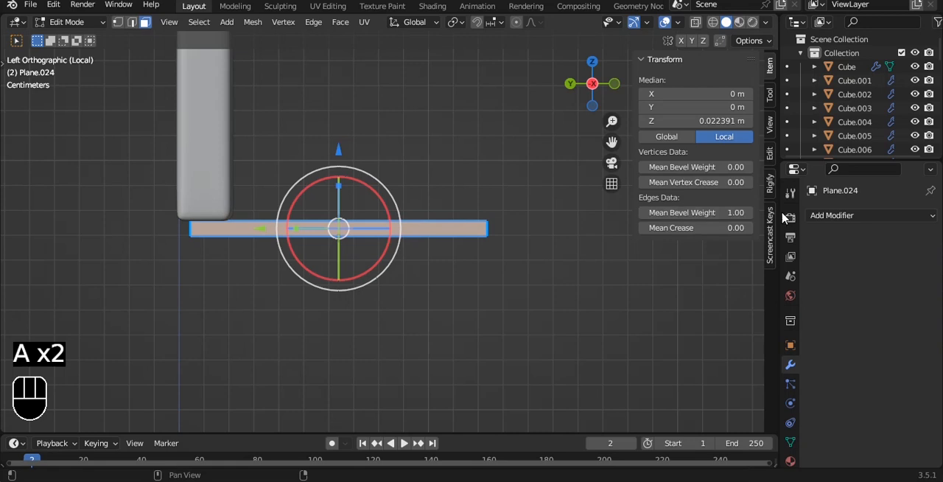
key(Tab)
- Add a Bevel modifier with 2 segments limited by weight to the base plate, and apply its rotation and scale
click(828, 215)
click(690, 269)
alt+drag(471, 250, 444, 196)
key(ctrl+a)
click(381, 192)
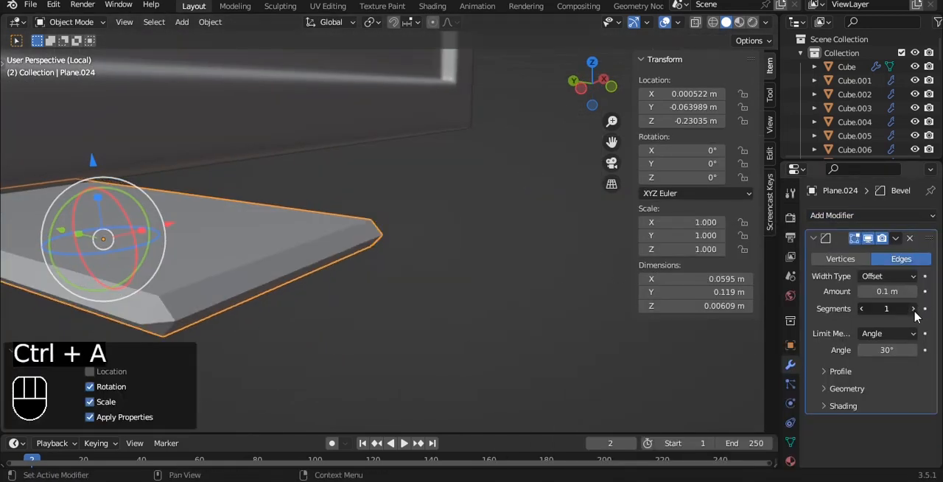
click(913, 309)
click(888, 333)
click(881, 380)
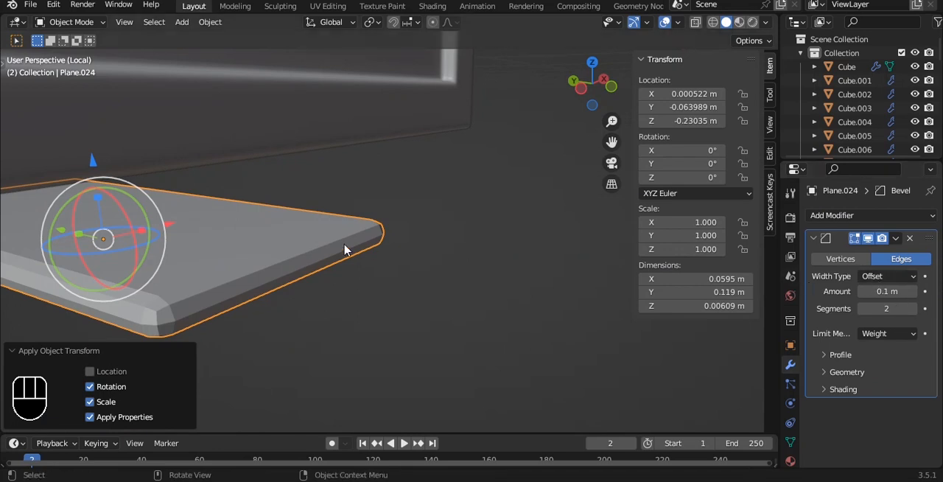
- Add level 2 subdivision to the base plate and set its Bevel modifier's profile shape to 1.00
key(ctrl+2)
click(839, 354)
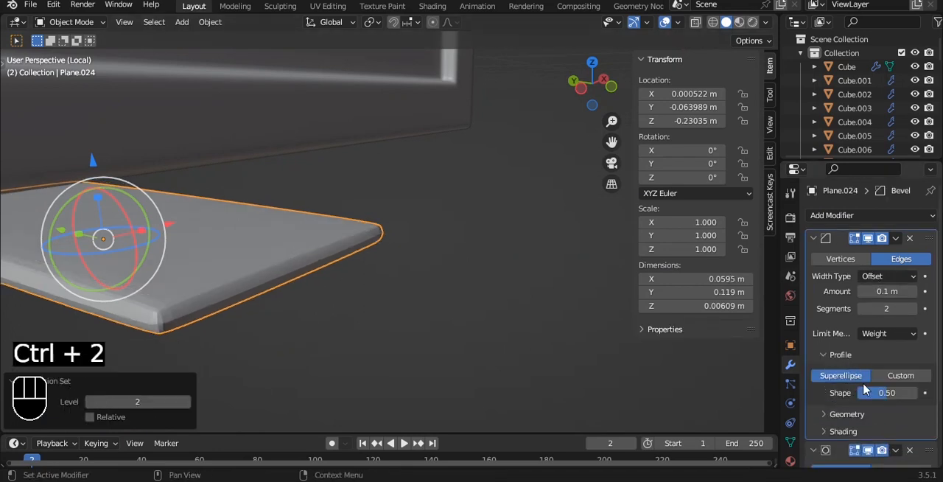
drag(887, 393, 916, 393)
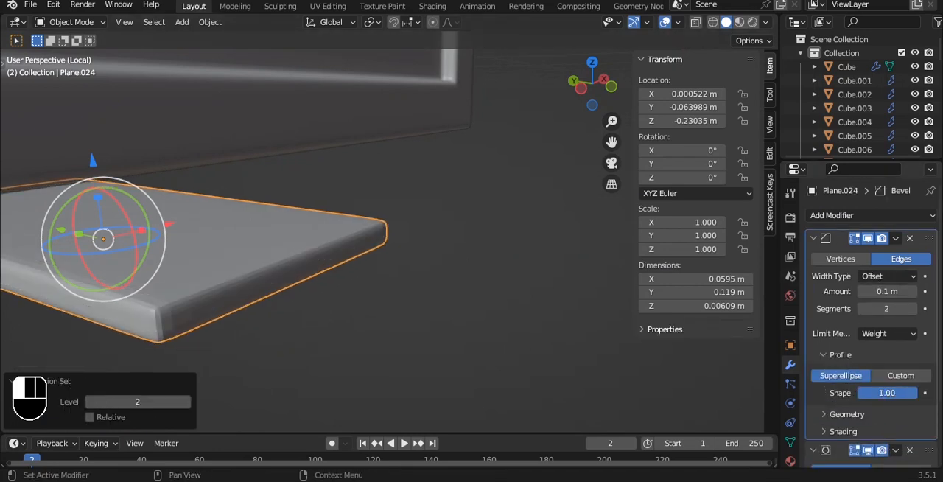
- Apply Shade Auto Smooth to the base plate at a 30° angle
right_click(319, 222)
click(319, 221)
scroll(386, 199, down, 3)
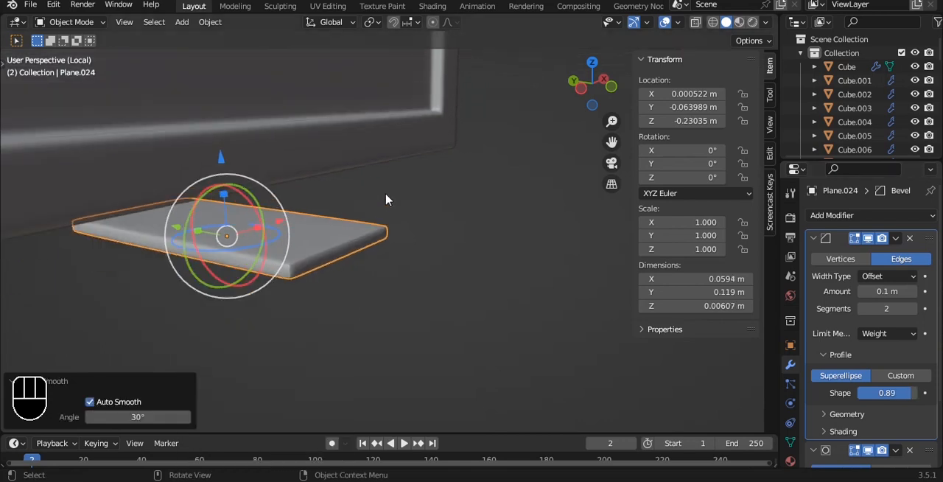
scroll(477, 265, up, 6)
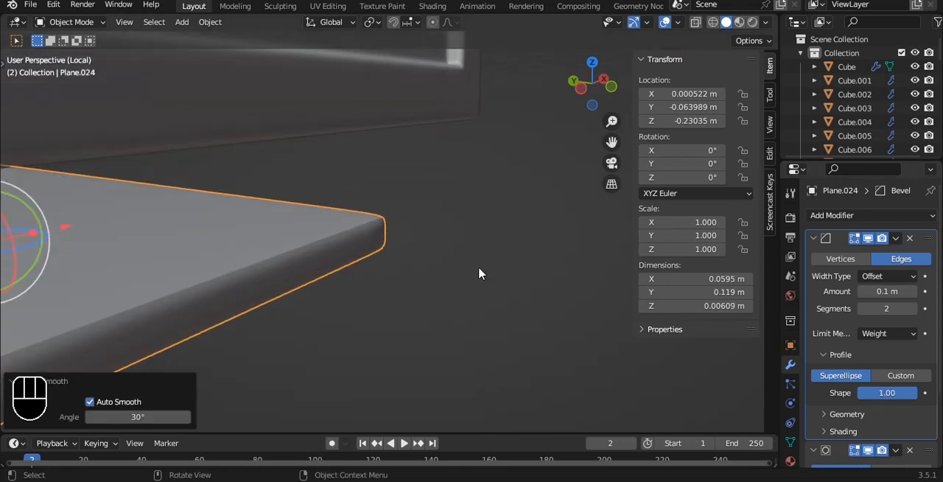
right_click(379, 191)
click(379, 191)
- Set the base plate's bevel to 3 segments and save the file
alt+shift+drag(380, 244, 540, 154)
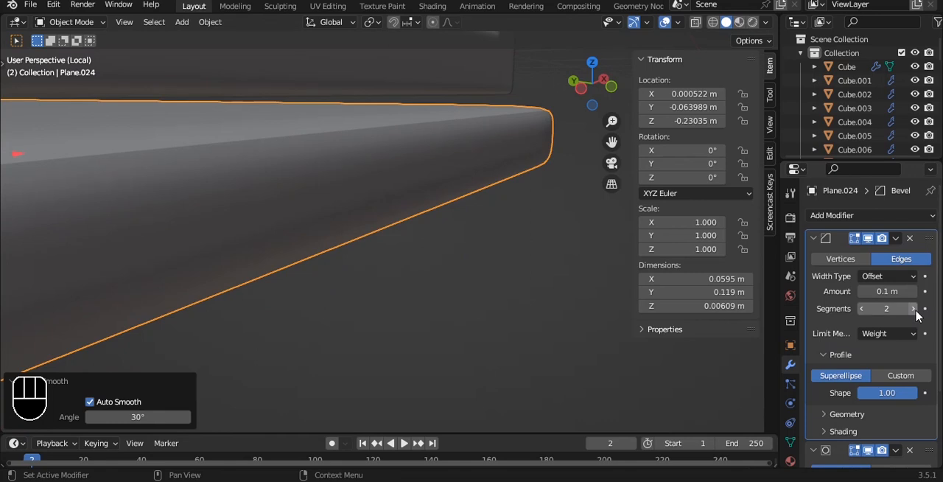
click(914, 310)
scroll(479, 207, down, 5)
key(ctrl+s)
- In left view, shift the base plate along Y to about -0.059758 m, toward the panel's back face
scroll(480, 207, down, 2)
key(grave)
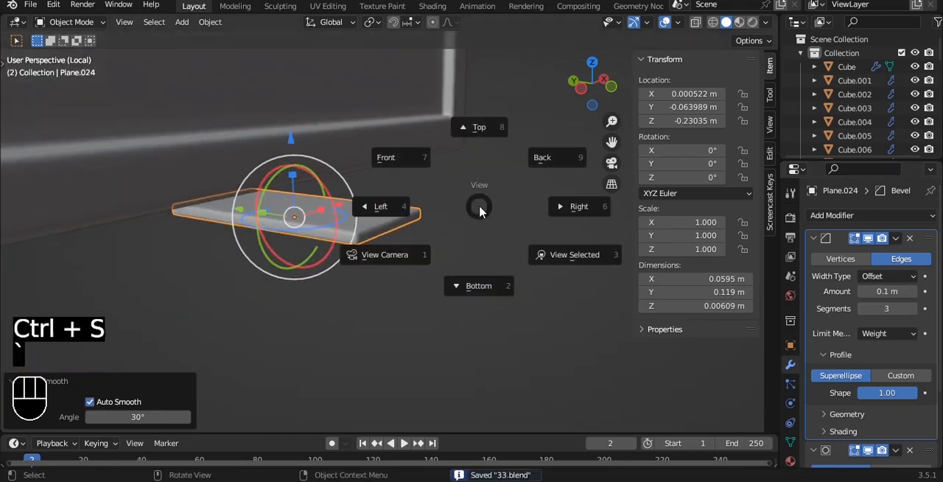
click(381, 207)
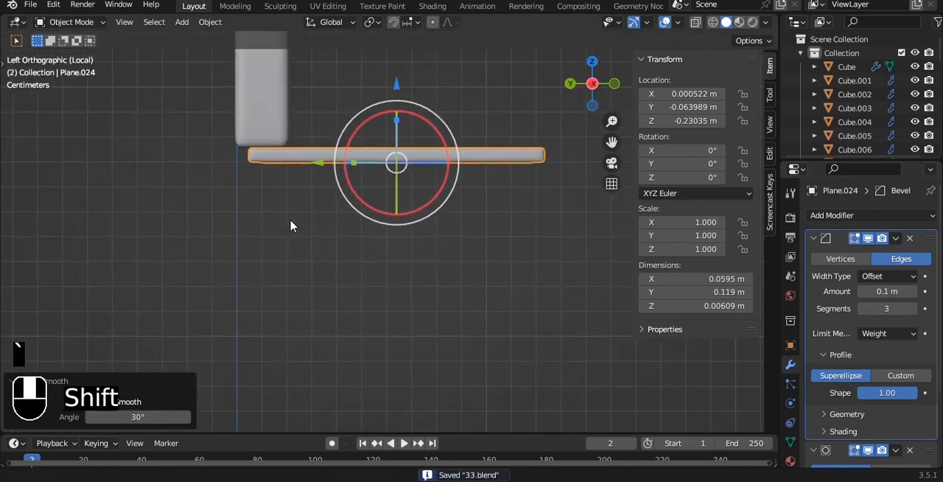
shift+middle_drag(285, 214, 323, 281)
scroll(323, 282, up, 2)
drag(373, 232, 358, 224)
scroll(346, 147, up, 2)
click(344, 144)
- Scale the base plate up uniformly by about 3.095, to roughly 0.184 × 0.368 m
key(grave)
click(335, 134)
scroll(337, 137, down, 12)
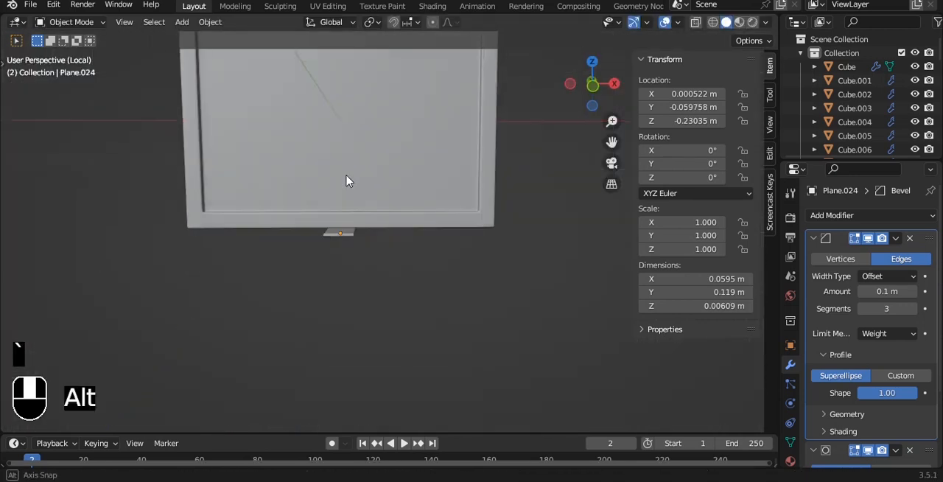
middle_drag(339, 159, 349, 238)
click(346, 239)
key(s)
click(411, 233)
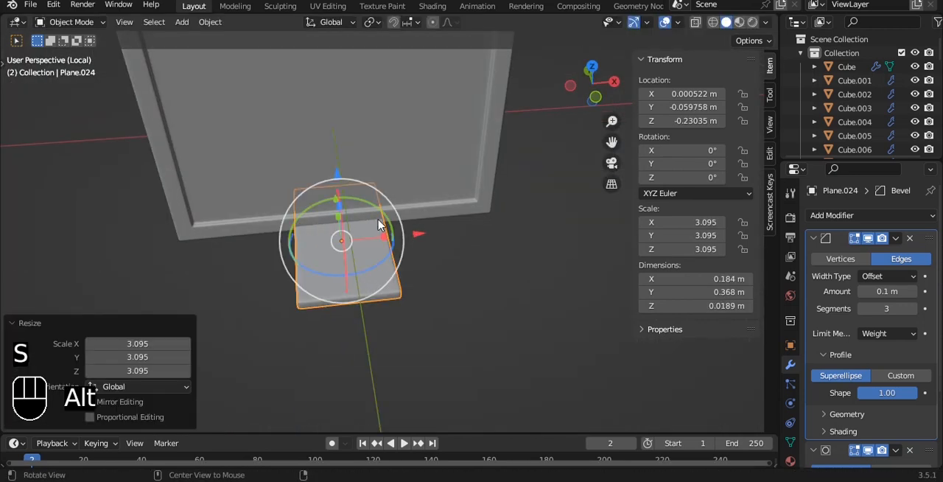